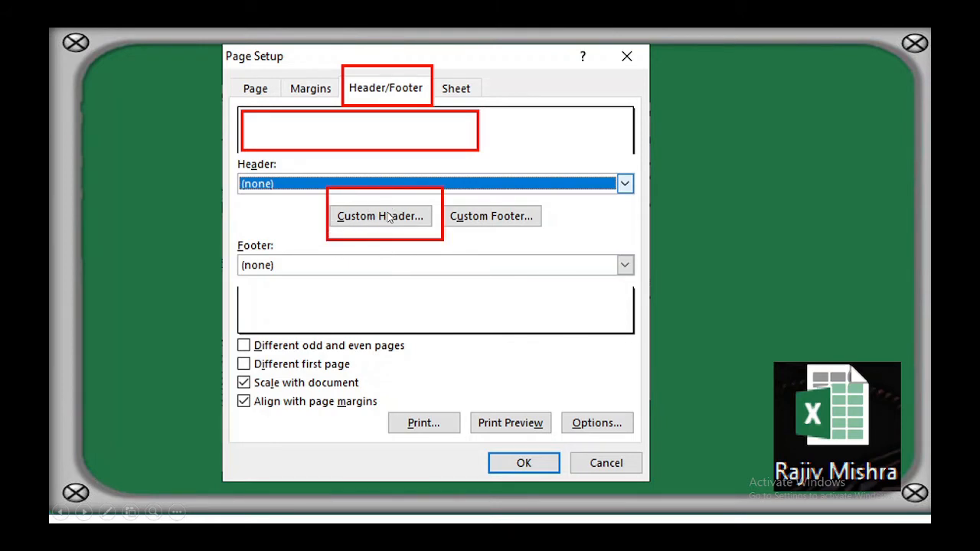
{"action": "left_click", "coordinate": [380, 216]}
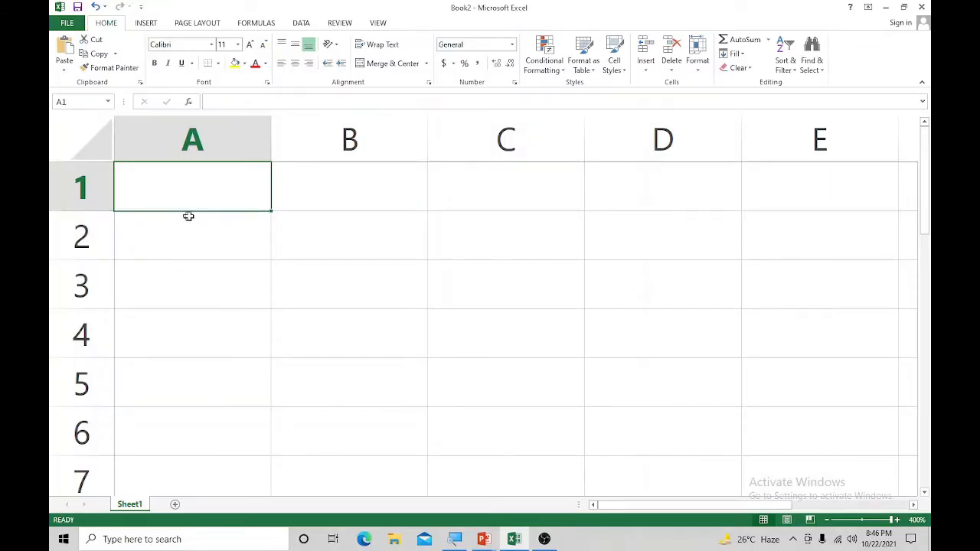
- Check the print preview of the empty worksheet and return to the sheet
{"action": "key", "text": "ctrl+p"}
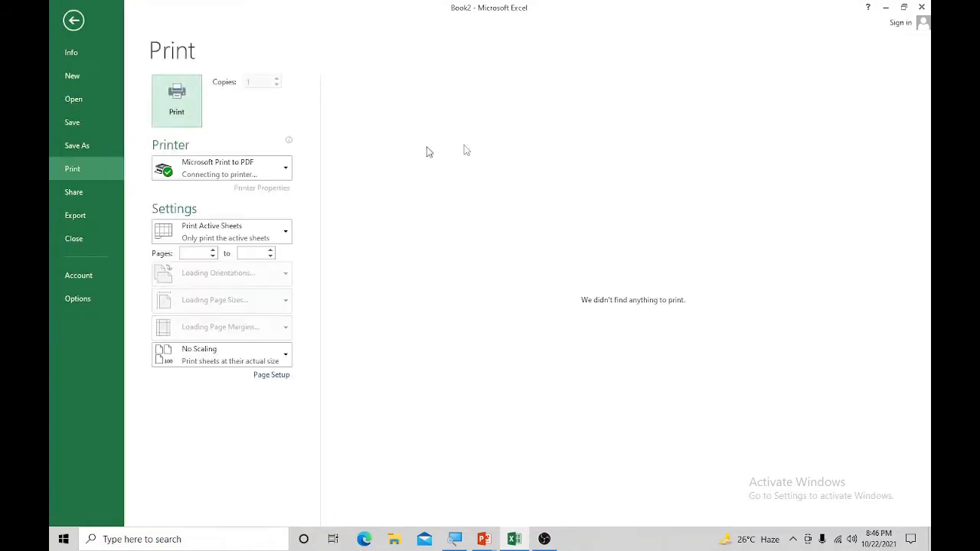
{"action": "key", "text": "Escape"}
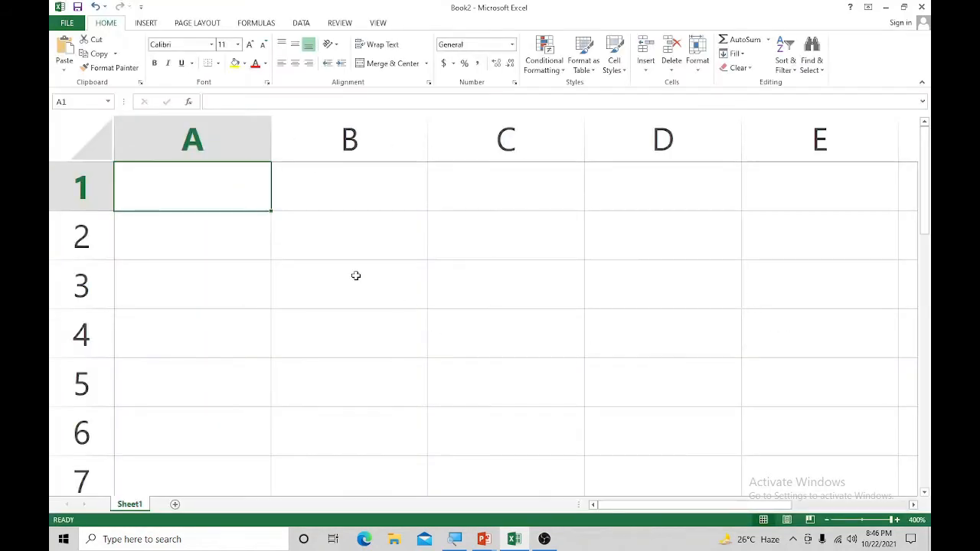
- Enter a first name in A1, fill the custom name list down to A6, and check the sheet in print preview
{"action": "type", "text": "Rajiv"}
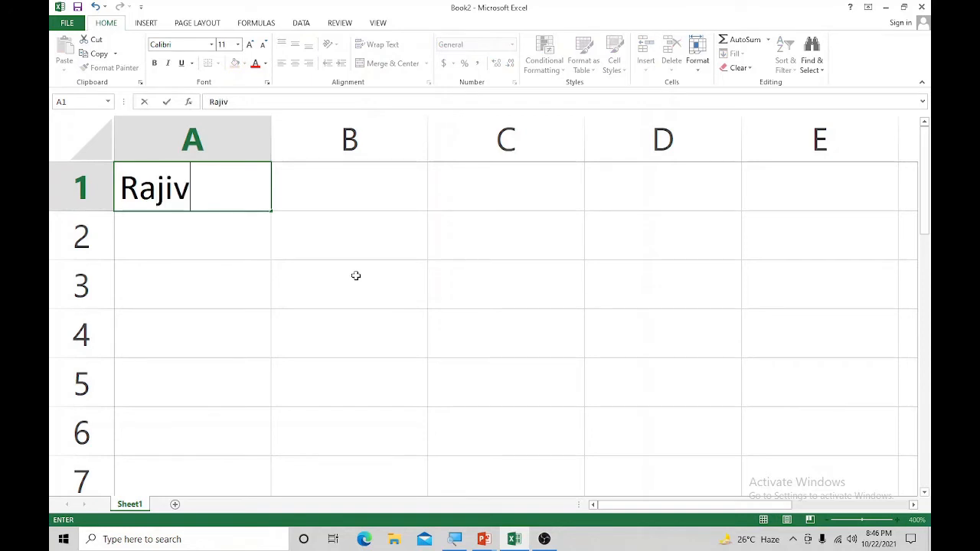
{"action": "key", "text": "Return"}
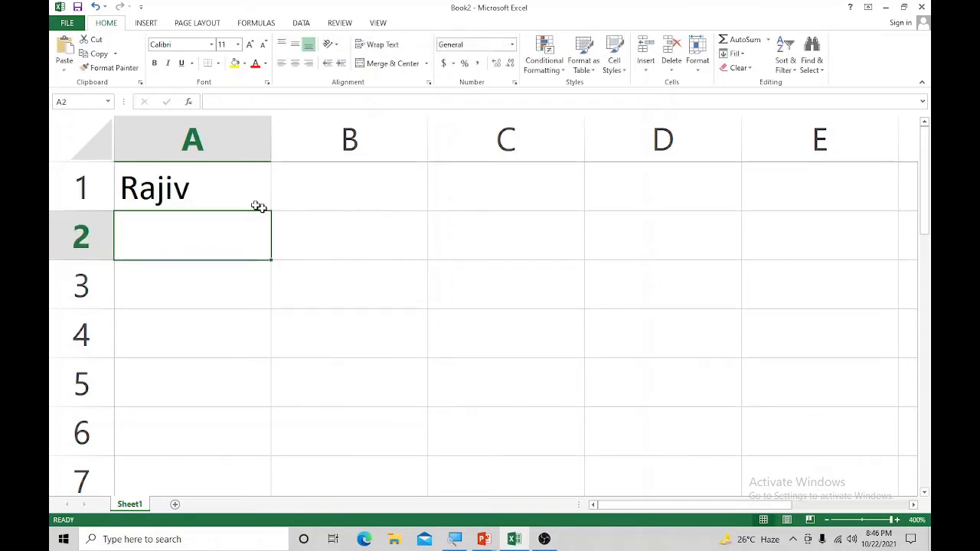
{"action": "left_click", "coordinate": [236, 189]}
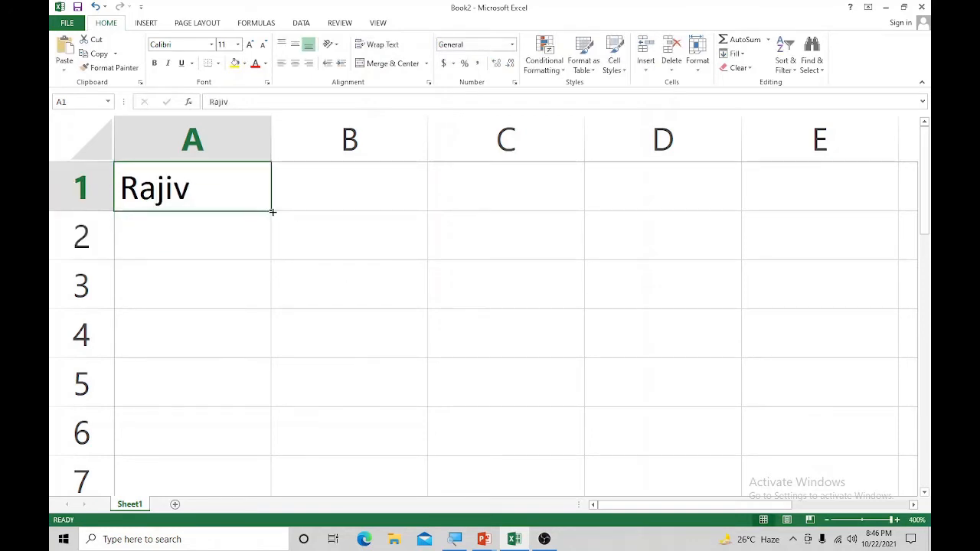
{"action": "left_click_drag", "start_coordinate": [273, 212], "coordinate": [256, 429]}
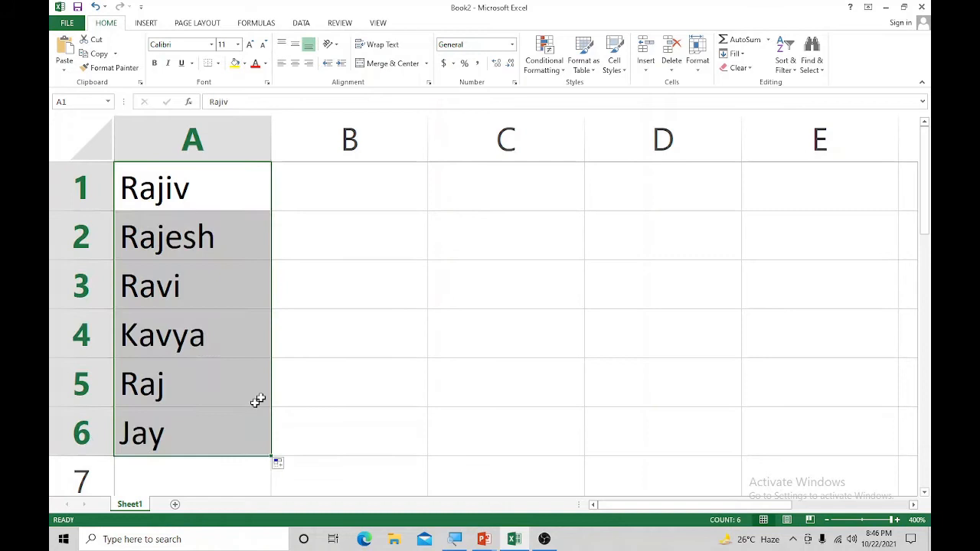
{"action": "left_click", "coordinate": [347, 314]}
{"action": "key", "text": "ctrl+s"}
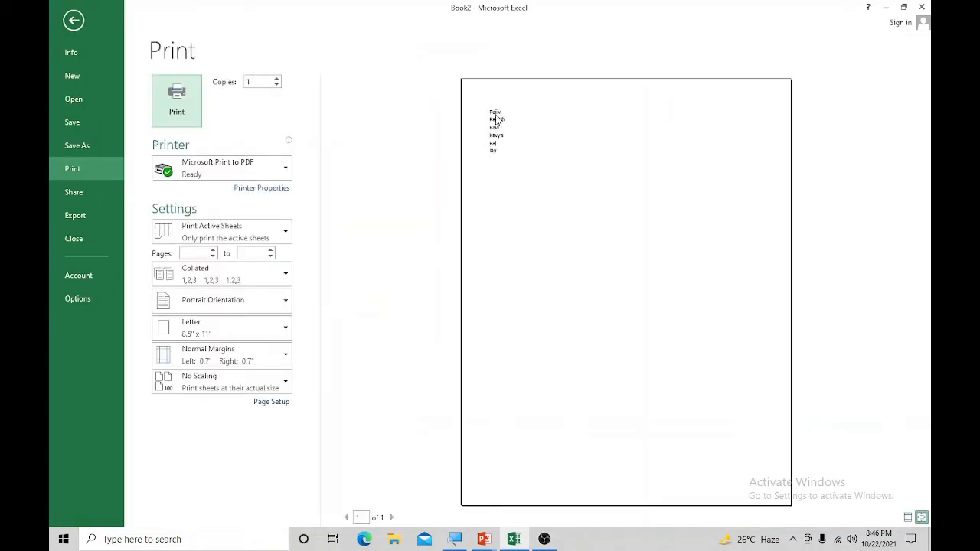
{"action": "key", "text": "Escape"}
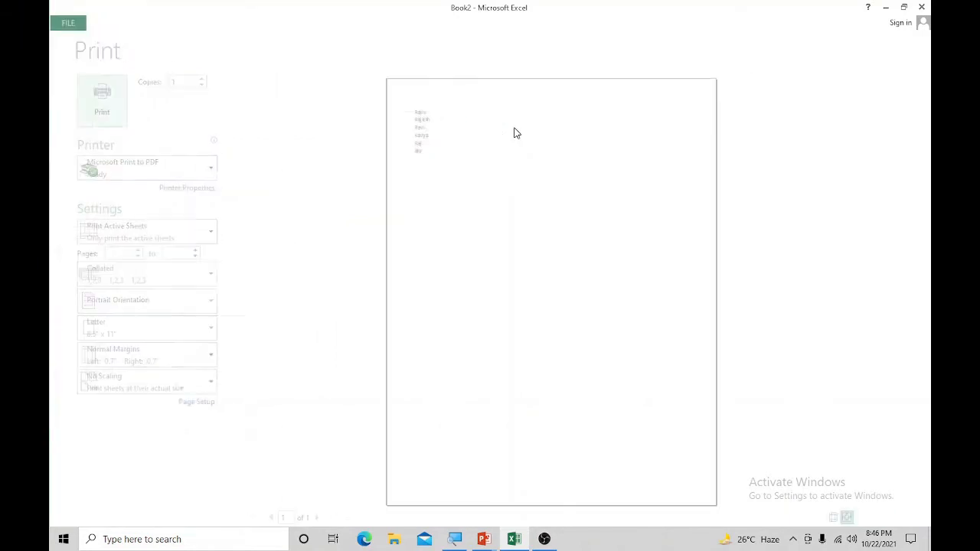
- Add a custom page header with the code &[Date] in its left section and check it in print preview
{"action": "left_click", "coordinate": [301, 204]}
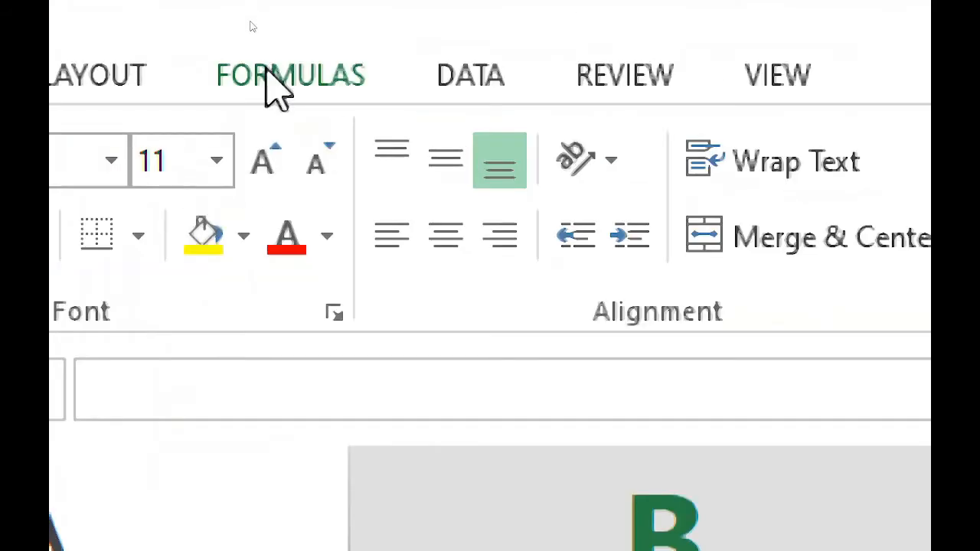
{"action": "left_click", "coordinate": [111, 73]}
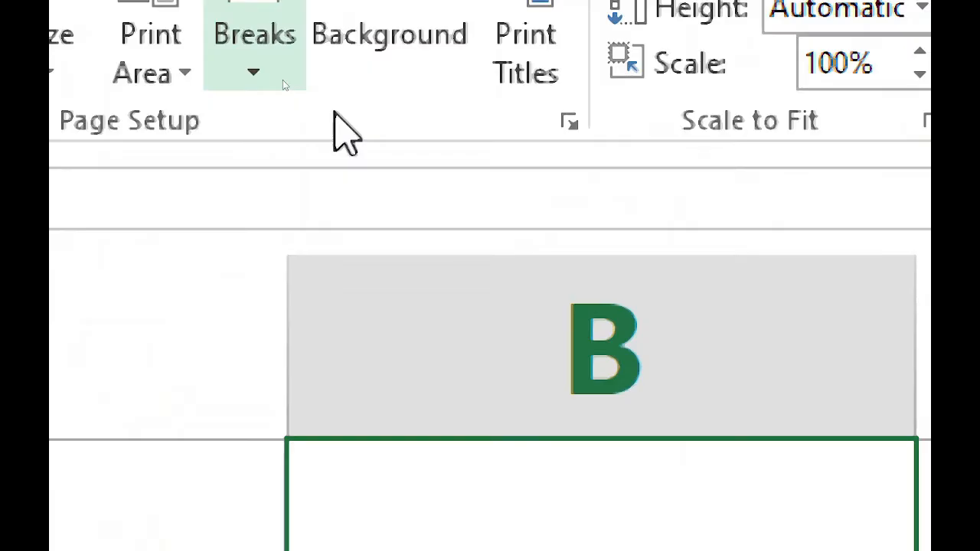
{"action": "left_click", "coordinate": [567, 116]}
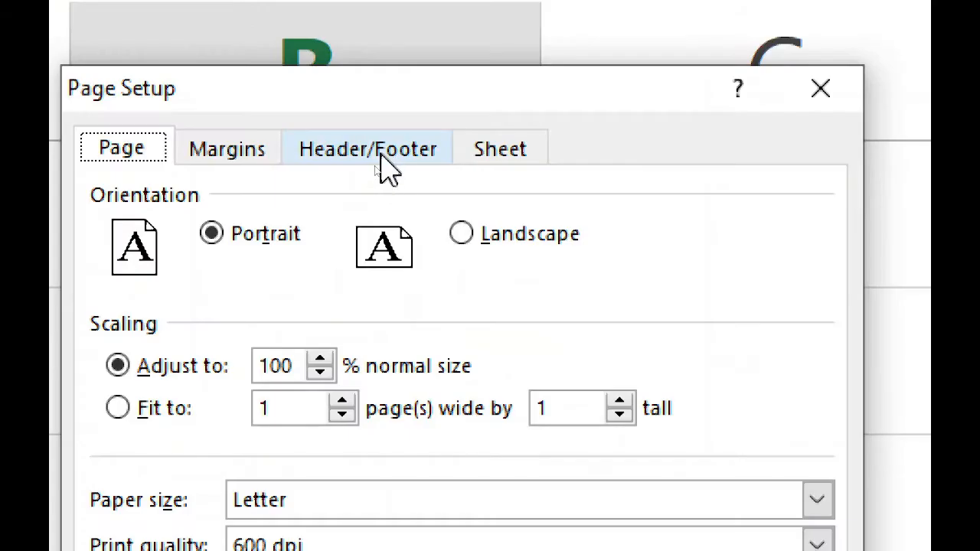
{"action": "left_click", "coordinate": [383, 162]}
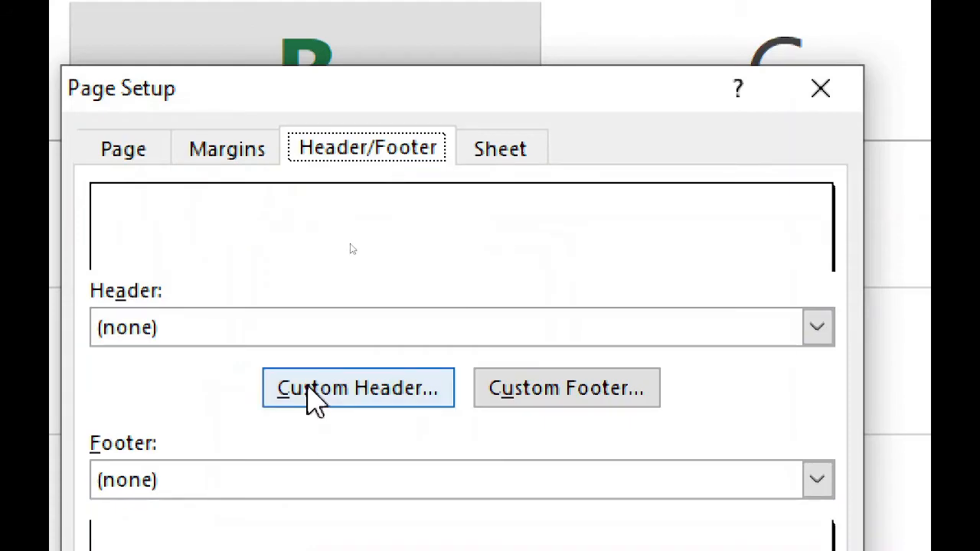
{"action": "left_click", "coordinate": [316, 405]}
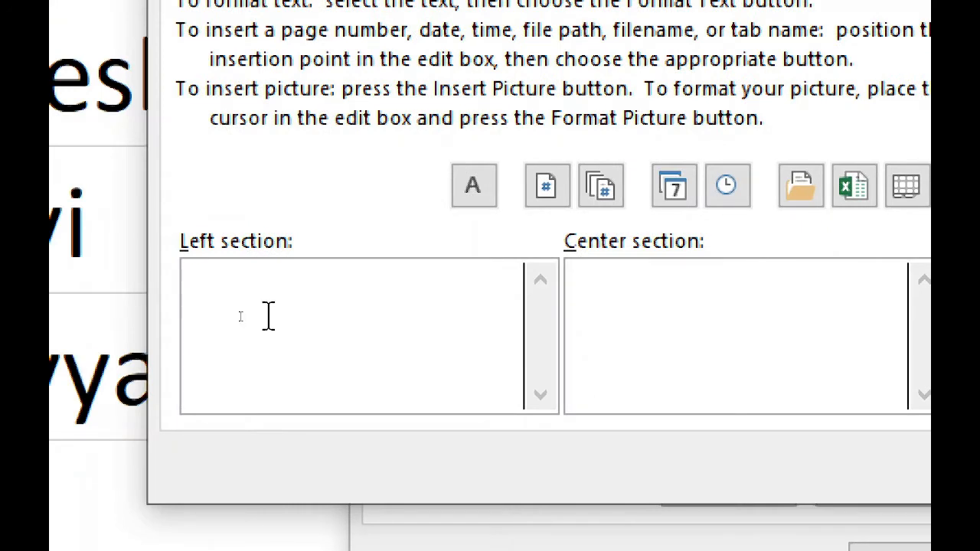
{"action": "type", "text": "&"}
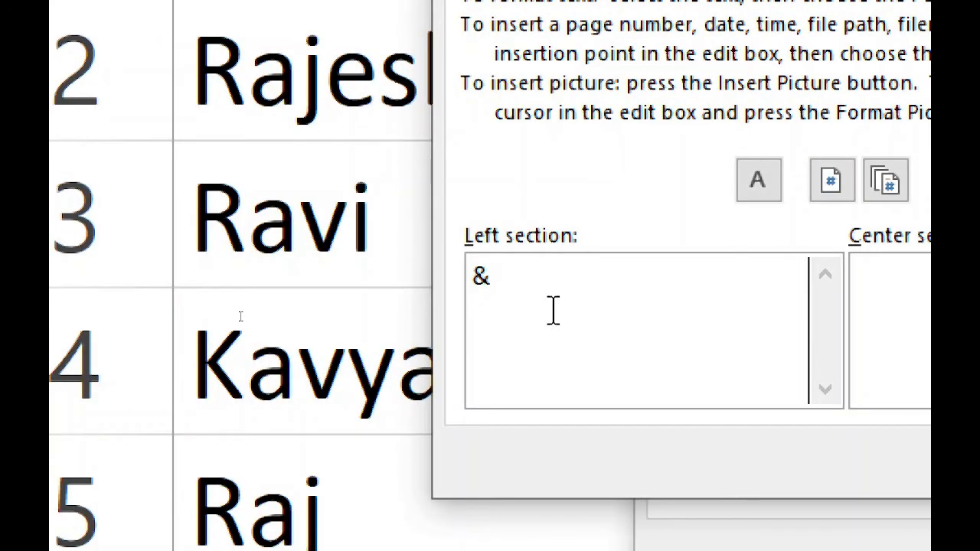
{"action": "type", "text": "["}
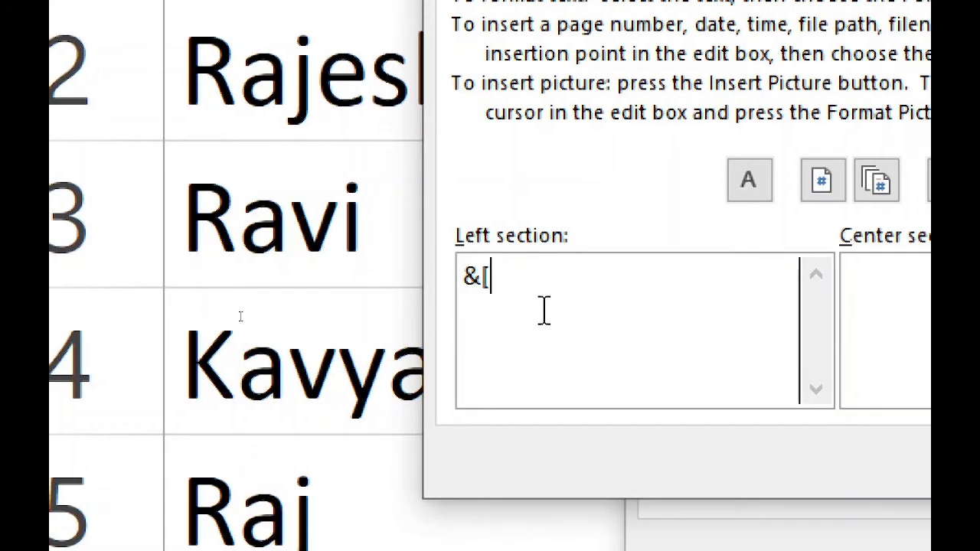
{"action": "type", "text": "Da"}
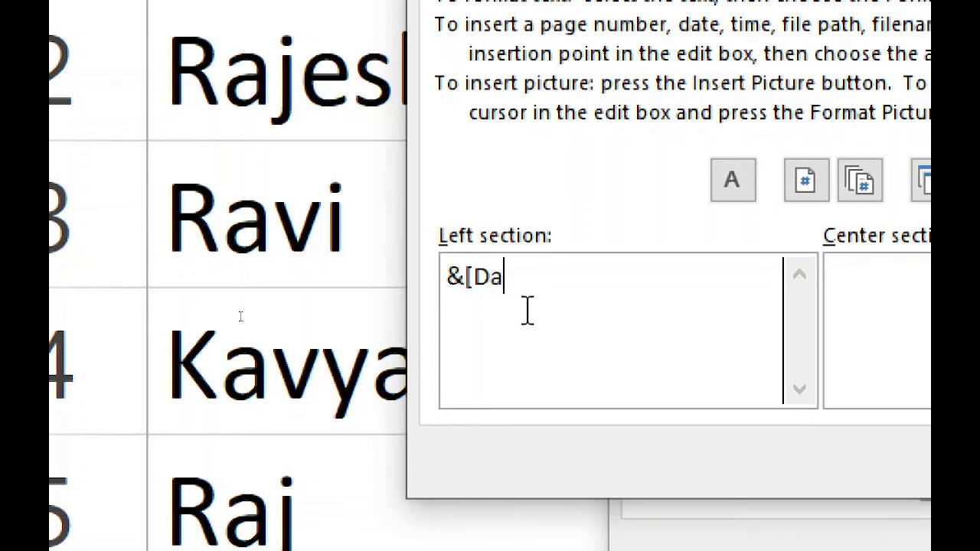
{"action": "type", "text": "te]"}
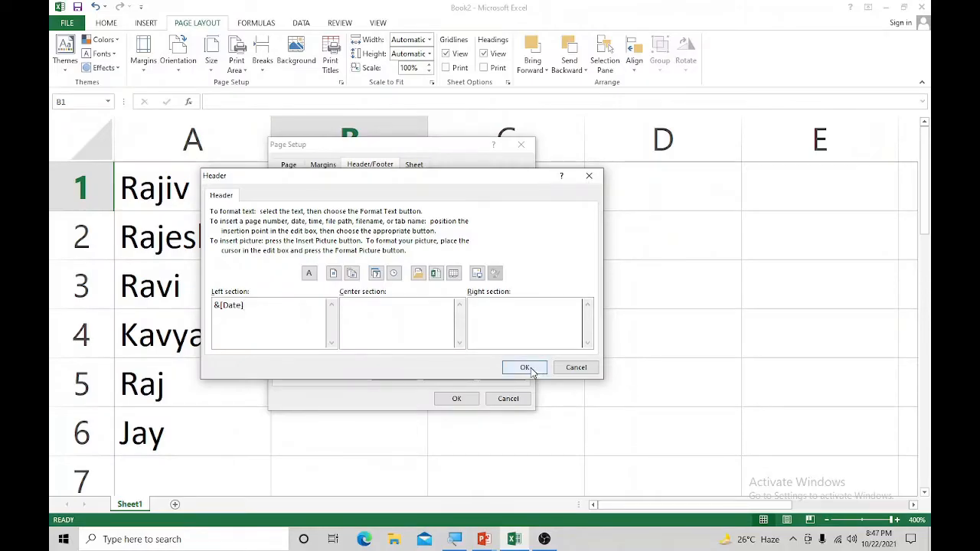
{"action": "left_click", "coordinate": [526, 368]}
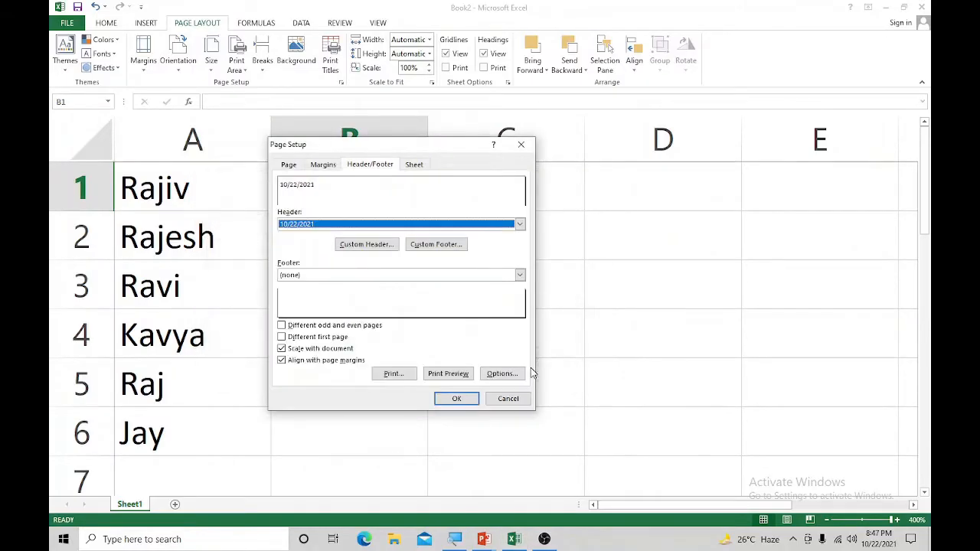
{"action": "left_click", "coordinate": [458, 399]}
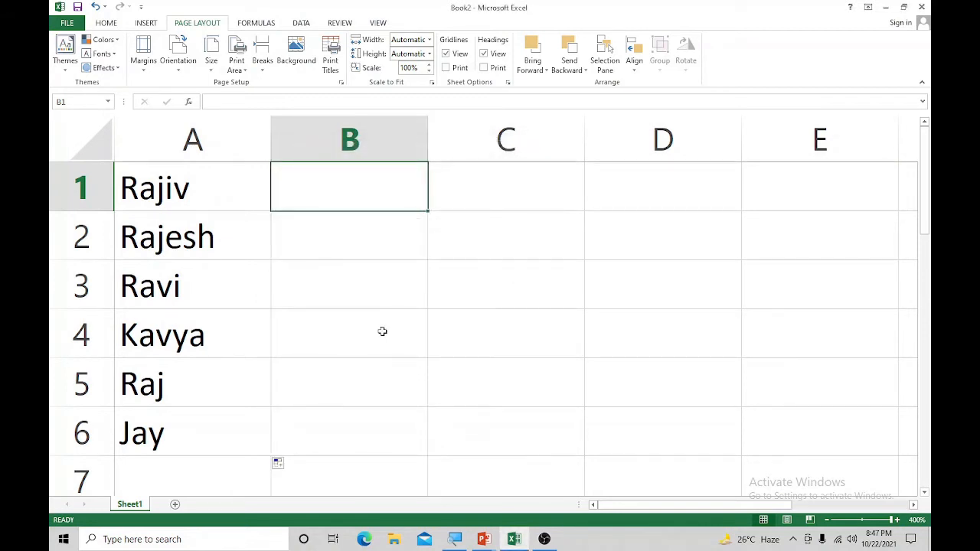
{"action": "key", "text": "ctrl+p"}
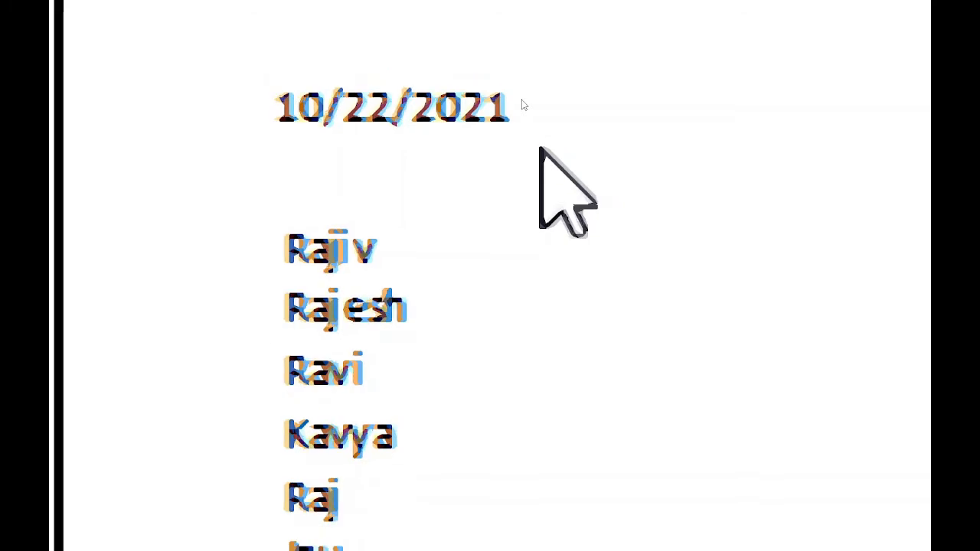
{"action": "key", "text": "Escape"}
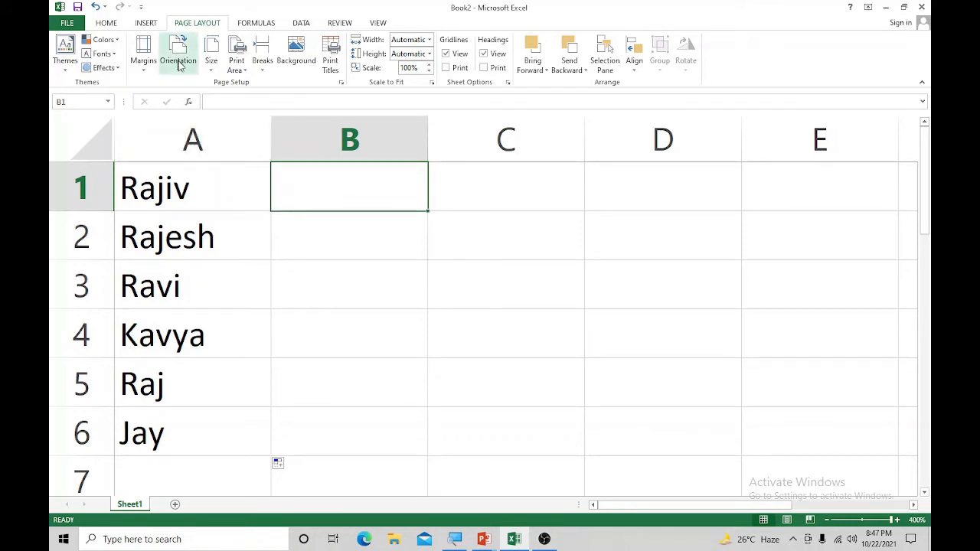
- Change the code in the custom header's left section to &[Time] and check it in print preview
{"action": "left_click", "coordinate": [340, 82]}
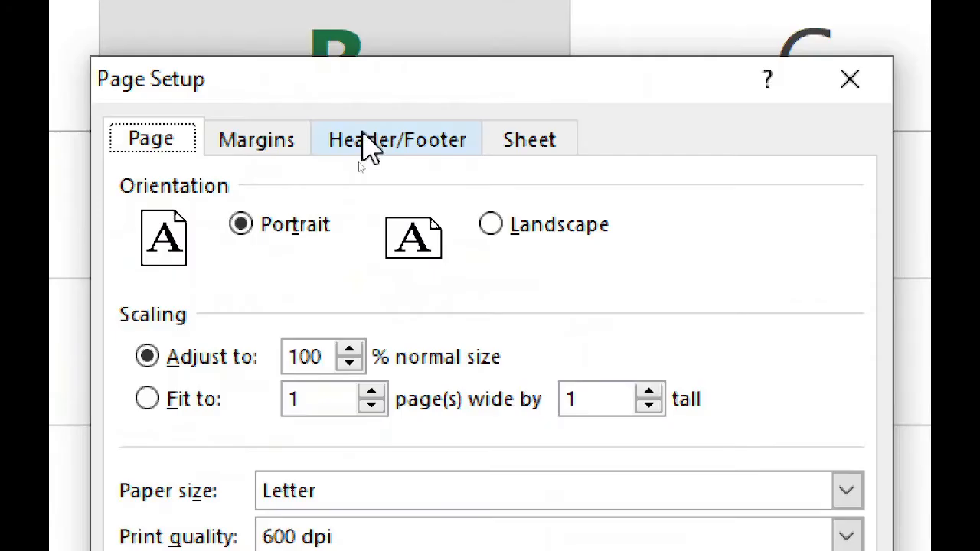
{"action": "left_click", "coordinate": [370, 149]}
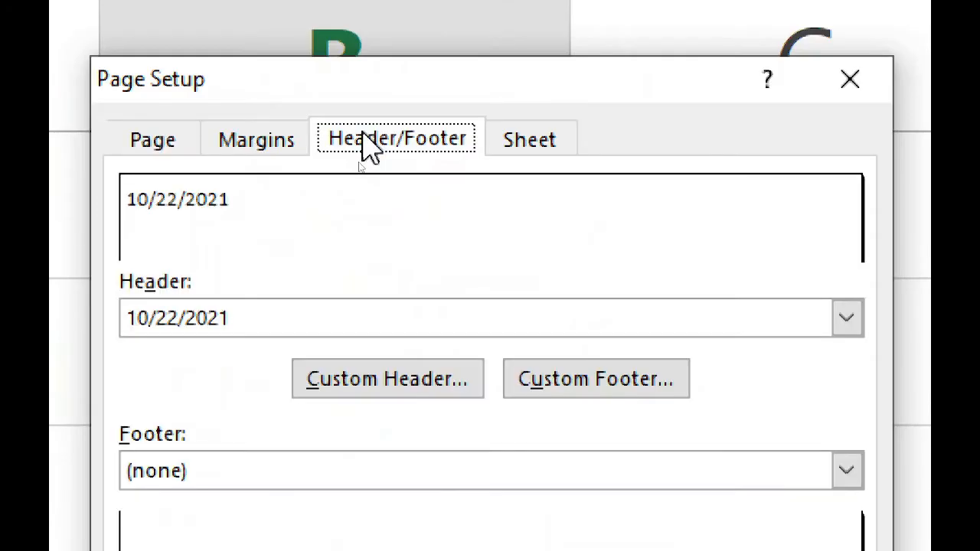
{"action": "left_click", "coordinate": [355, 384]}
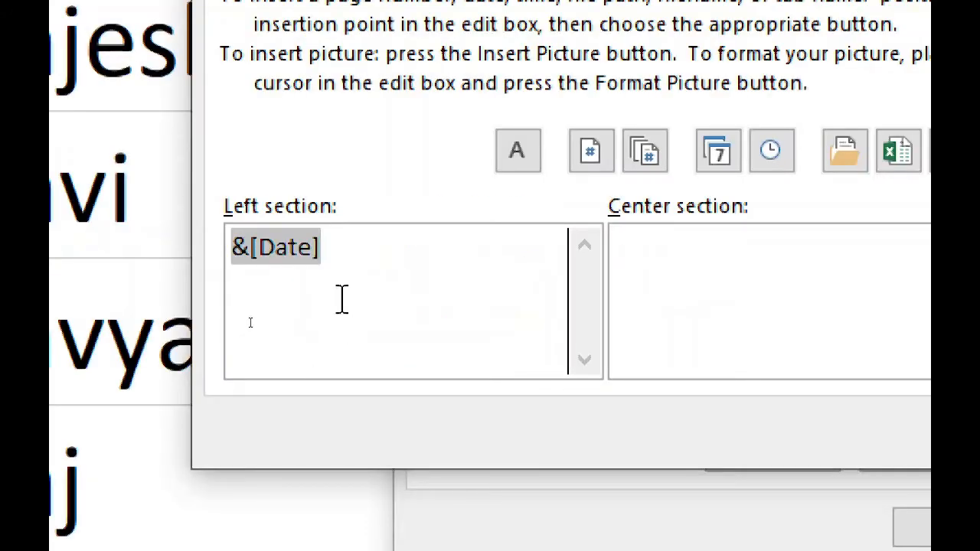
{"action": "left_click", "coordinate": [304, 243]}
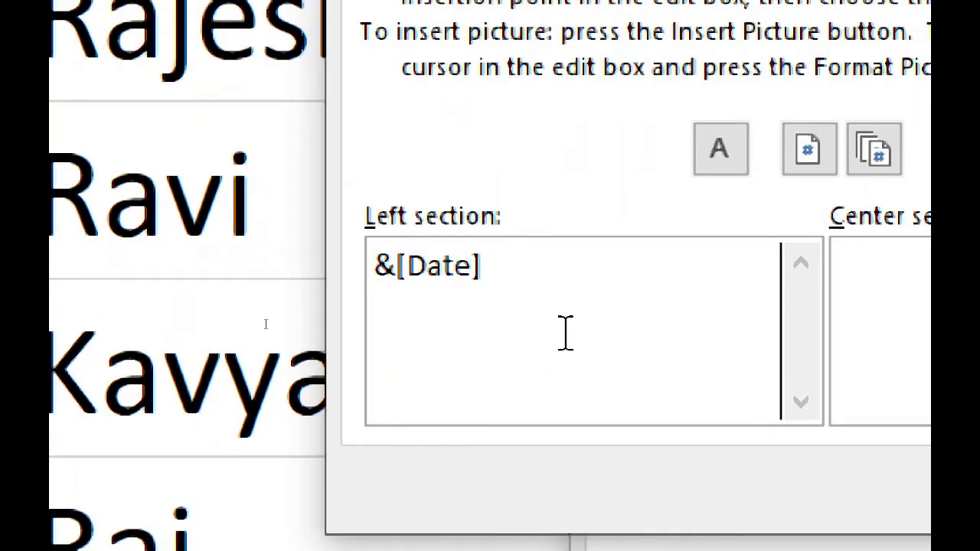
{"action": "key", "text": "BackSpace"}
{"action": "key", "text": "BackSpace"}
{"action": "key", "text": "BackSpace"}
{"action": "key", "text": "BackSpace"}
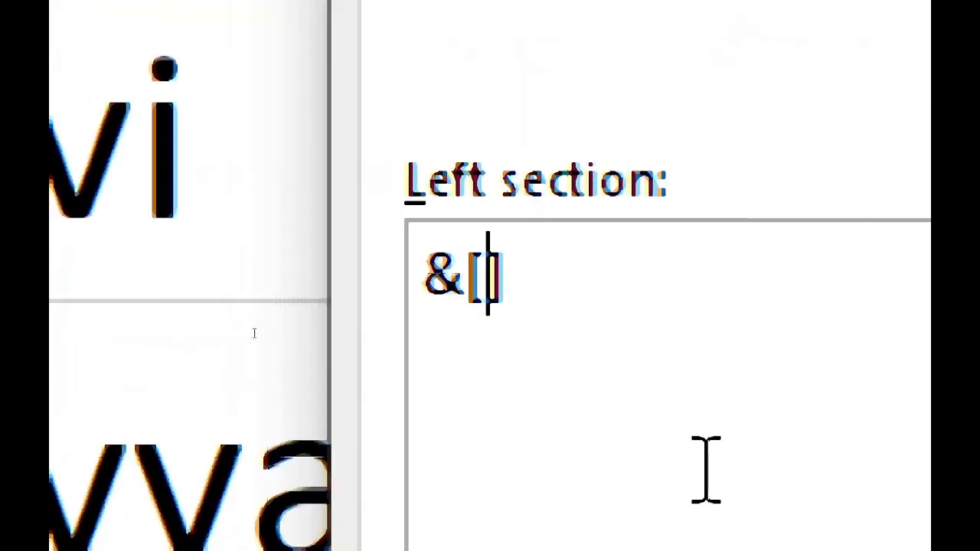
{"action": "type", "text": "Time"}
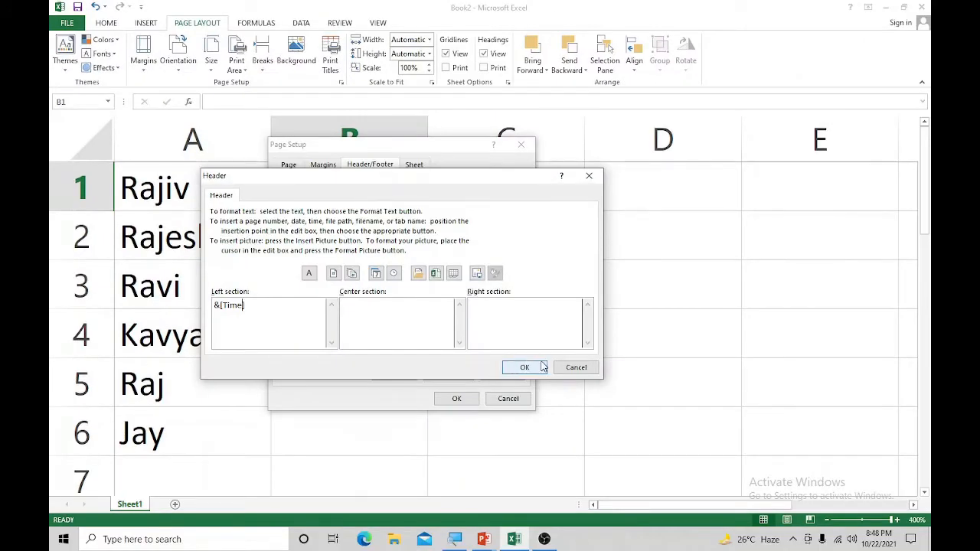
{"action": "left_click", "coordinate": [528, 368]}
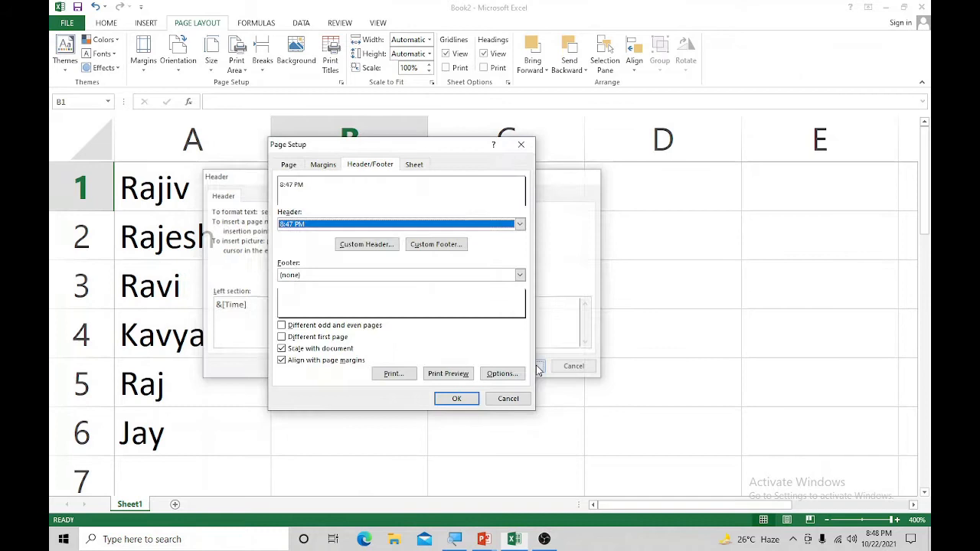
{"action": "left_click", "coordinate": [455, 399]}
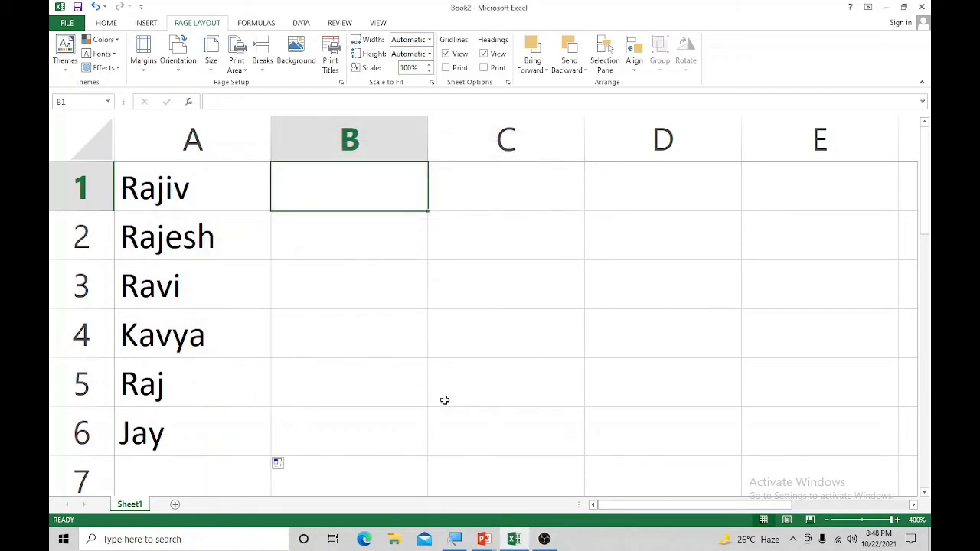
{"action": "key", "text": "ctrl+p"}
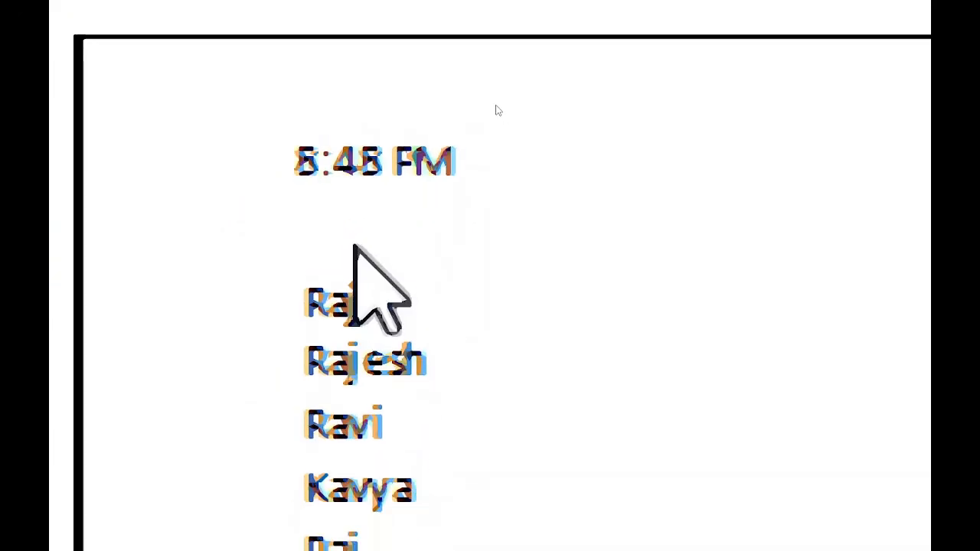
{"action": "key", "text": "Escape"}
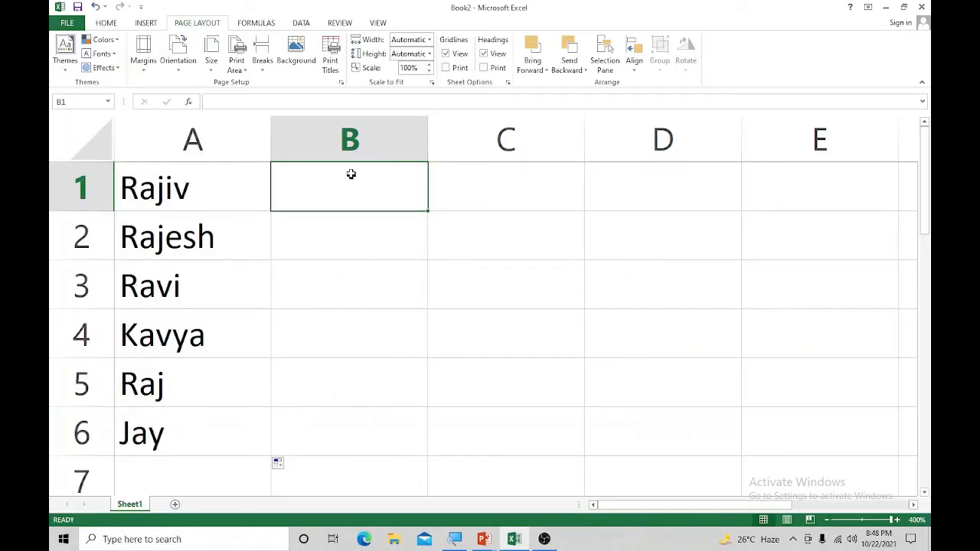
- Change the custom header's left section to &]Date]&[Time] and check it in print preview
{"action": "left_click", "coordinate": [341, 83]}
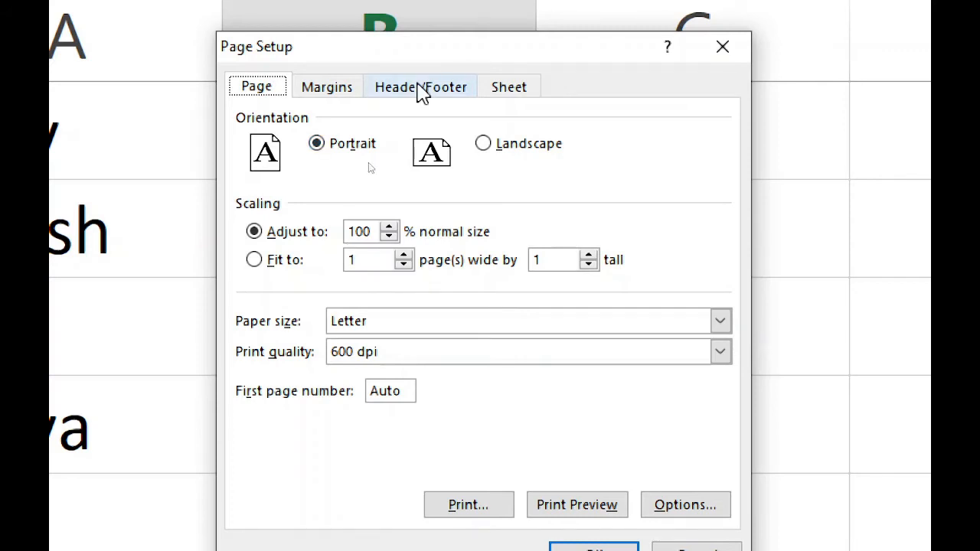
{"action": "left_click", "coordinate": [422, 91]}
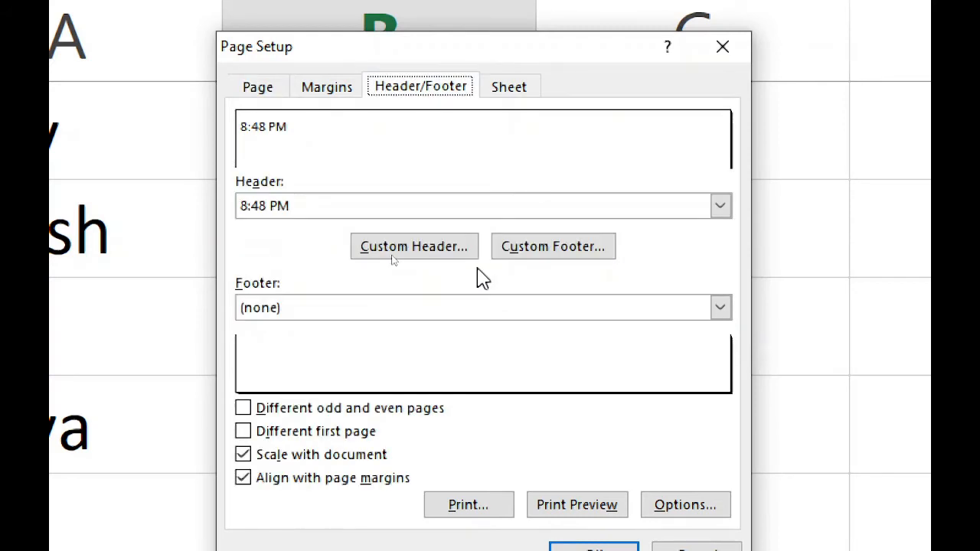
{"action": "left_click", "coordinate": [432, 241]}
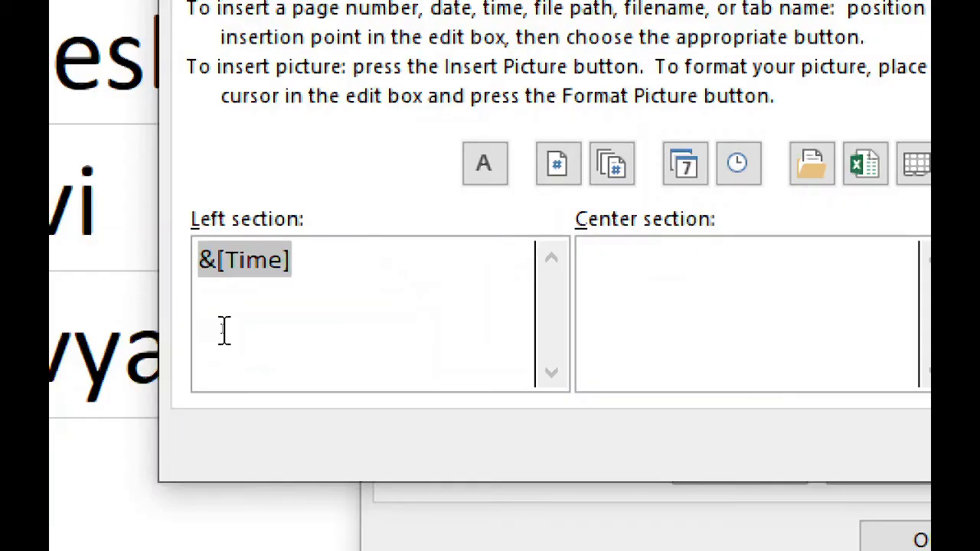
{"action": "left_click", "coordinate": [224, 331]}
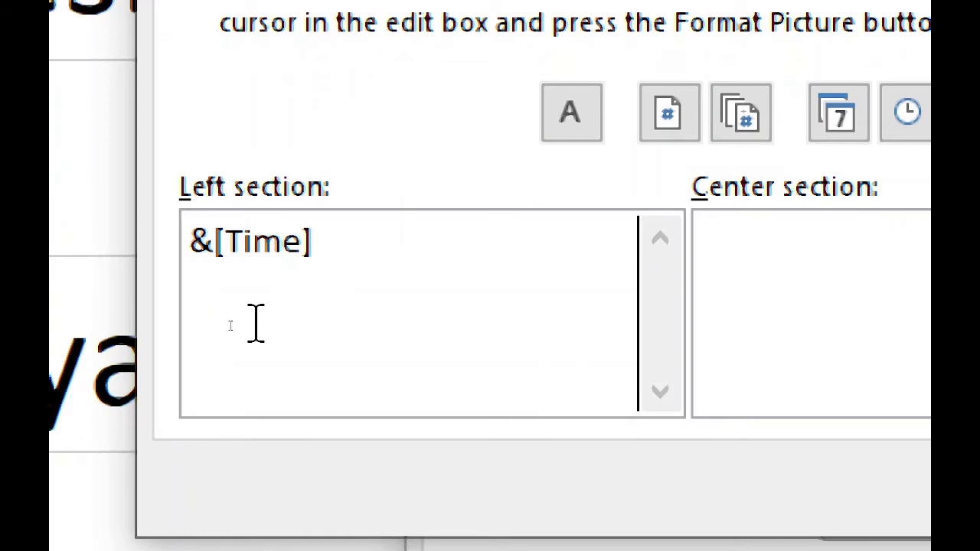
{"action": "type", "text": "[Date]"}
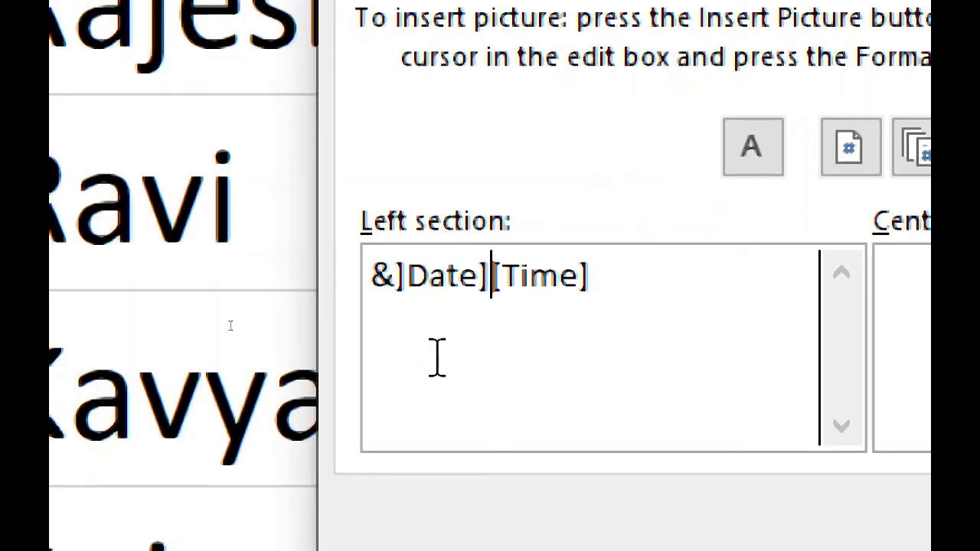
{"action": "type", "text": "&"}
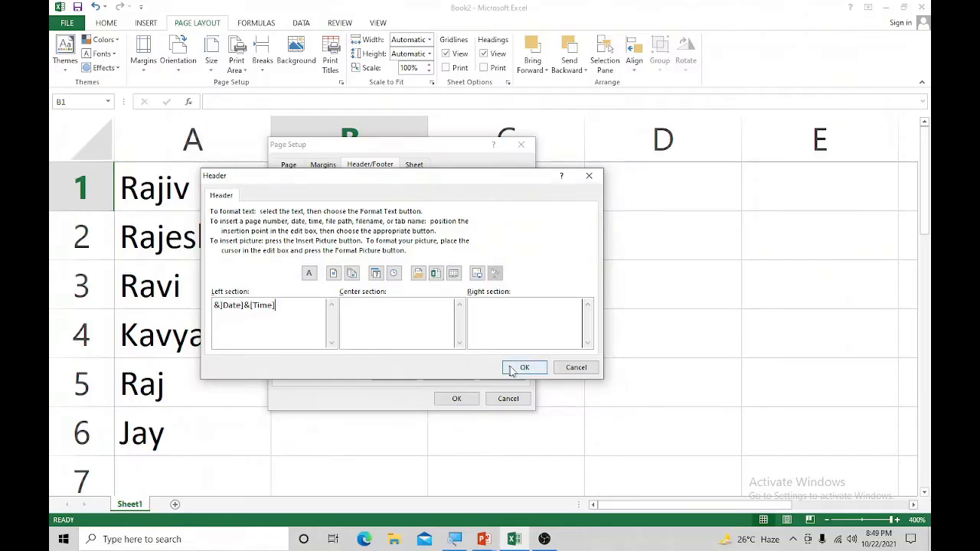
{"action": "left_click", "coordinate": [520, 367]}
{"action": "left_click", "coordinate": [456, 400]}
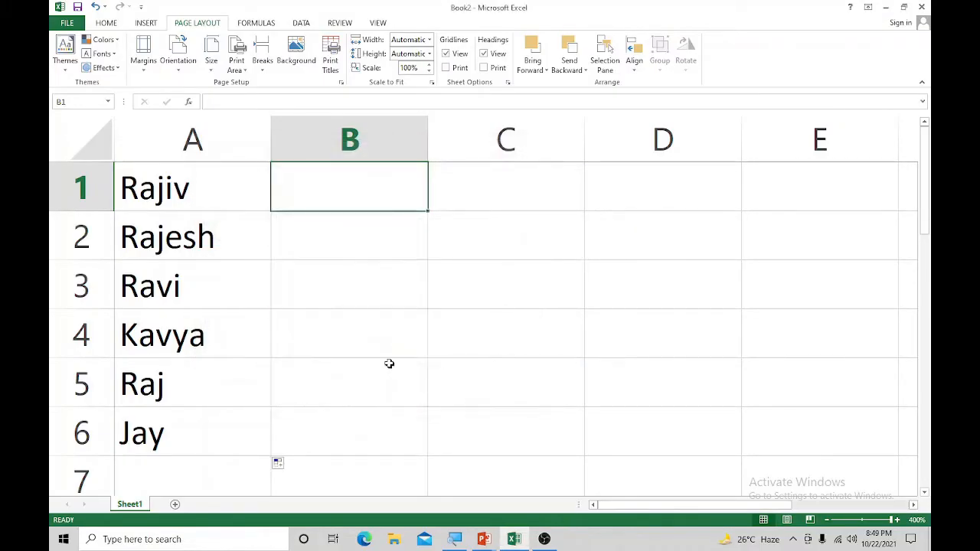
{"action": "key", "text": "ctrl+p"}
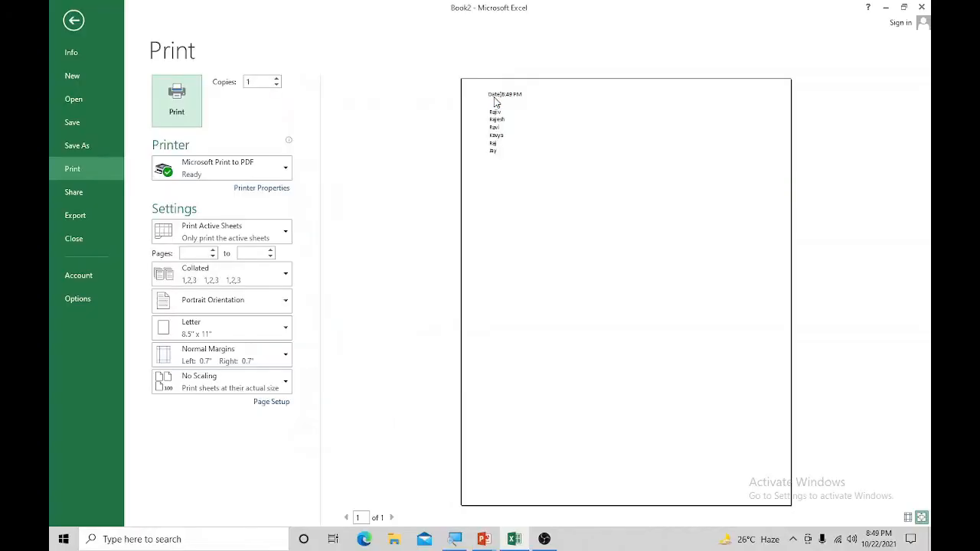
{"action": "key", "text": "Escape"}
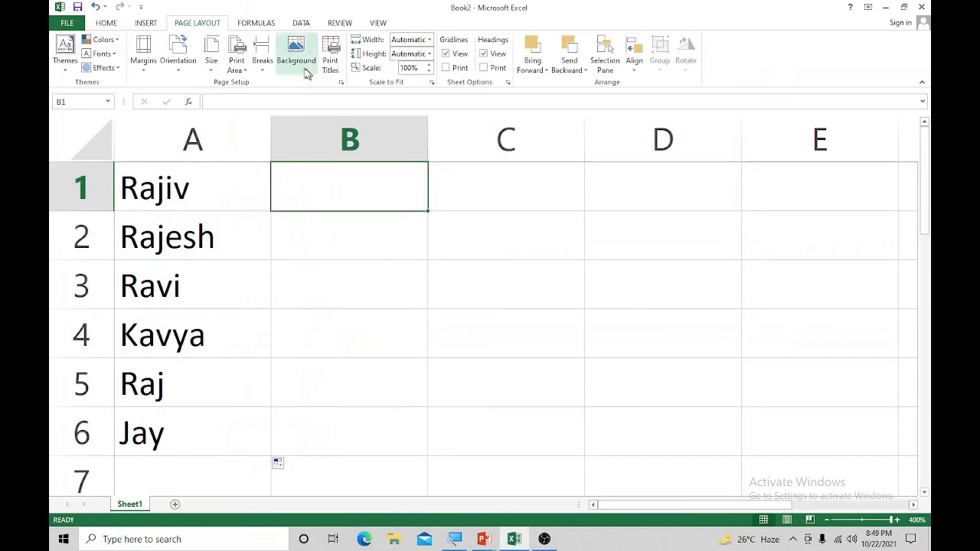
- Correct the opening bracket of the date code so the custom header's left section reads &[Date]&[Time]
{"action": "left_click", "coordinate": [342, 84]}
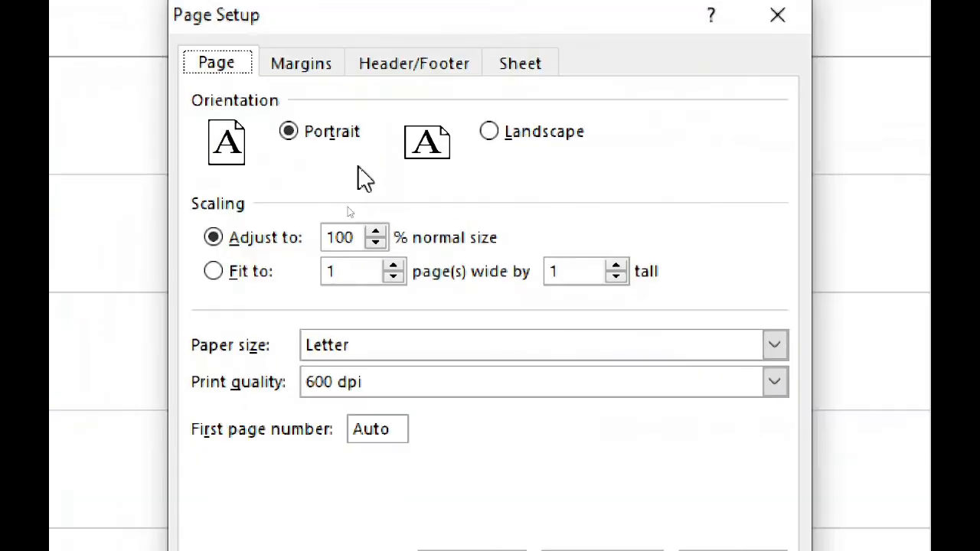
{"action": "left_click", "coordinate": [392, 67]}
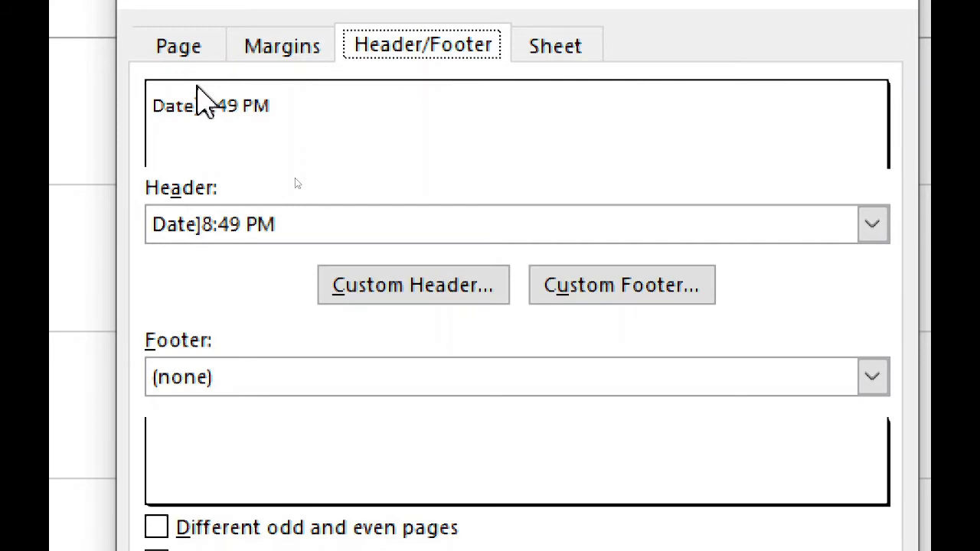
{"action": "left_click", "coordinate": [460, 295]}
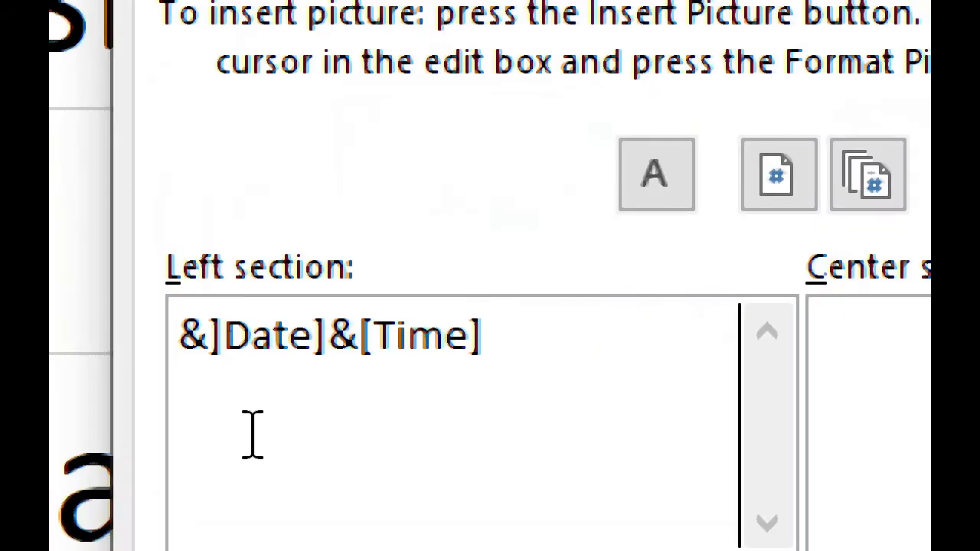
{"action": "left_click", "coordinate": [234, 337]}
{"action": "key", "text": "BackSpace"}
{"action": "key", "text": "BackSpace"}
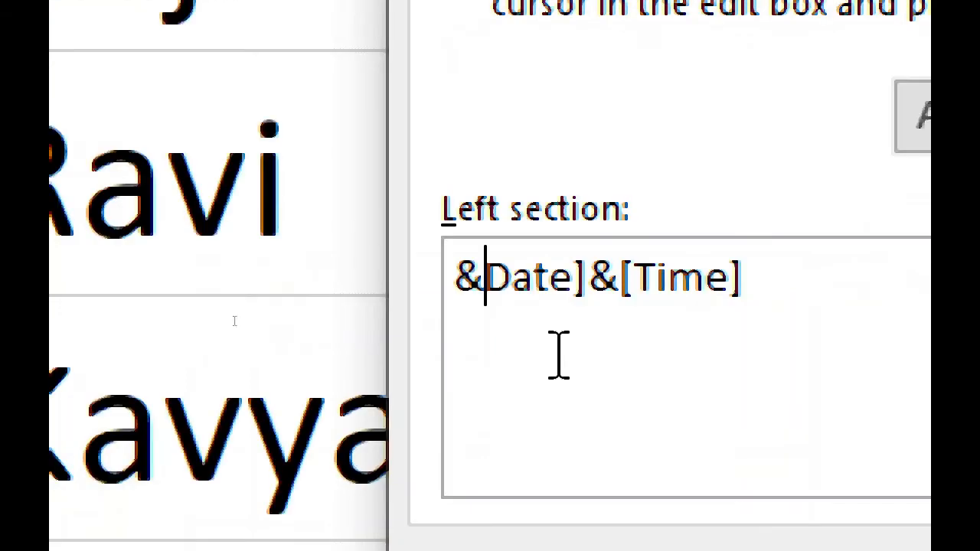
{"action": "type", "text": "["}
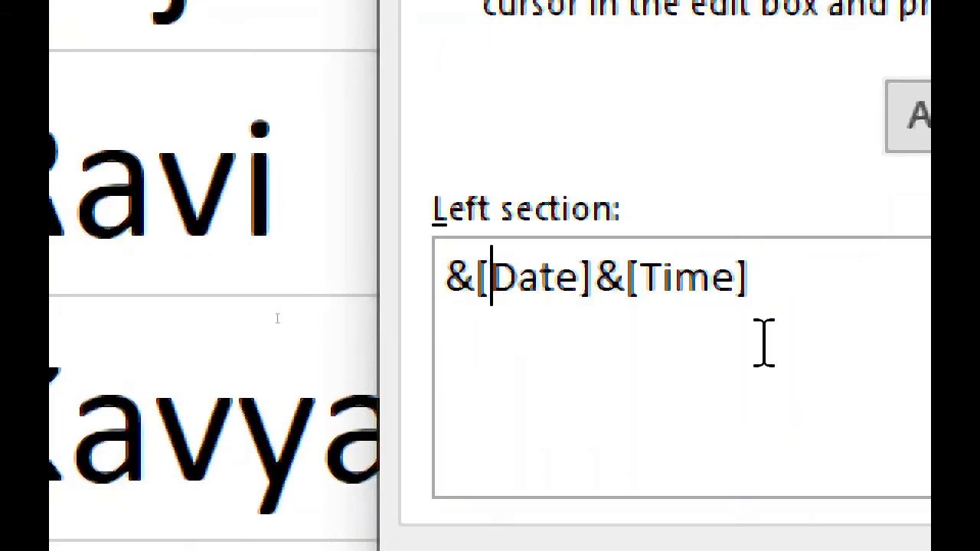
{"action": "left_click", "coordinate": [777, 297]}
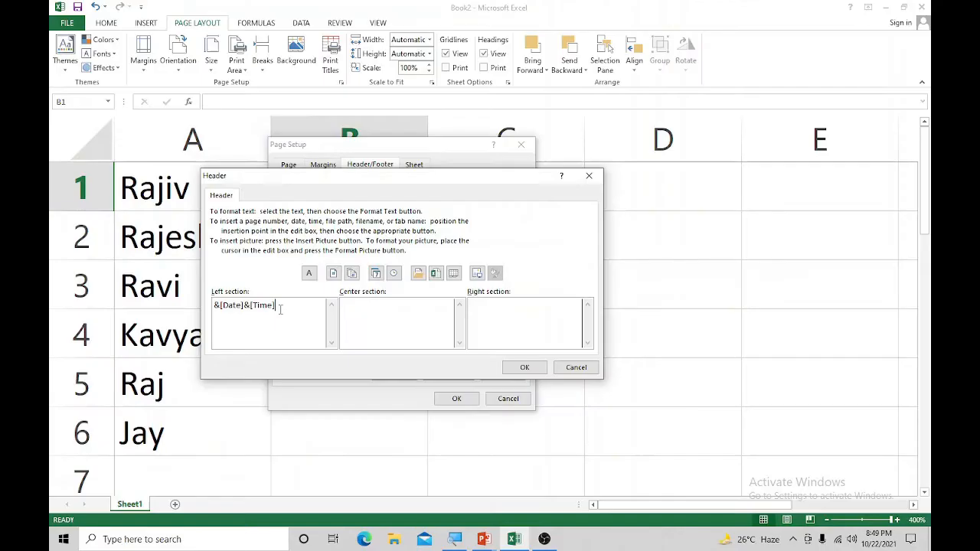
{"action": "left_click", "coordinate": [525, 367]}
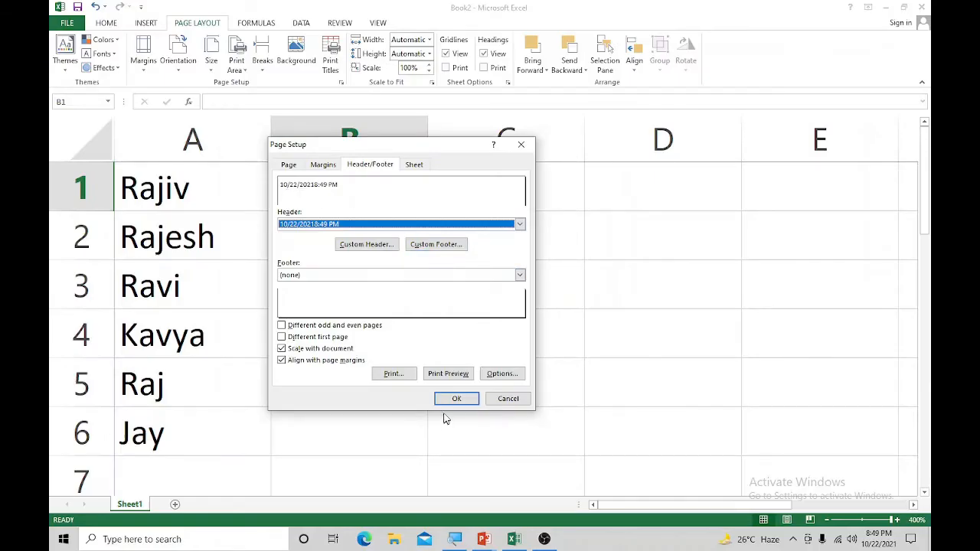
{"action": "left_click", "coordinate": [450, 400]}
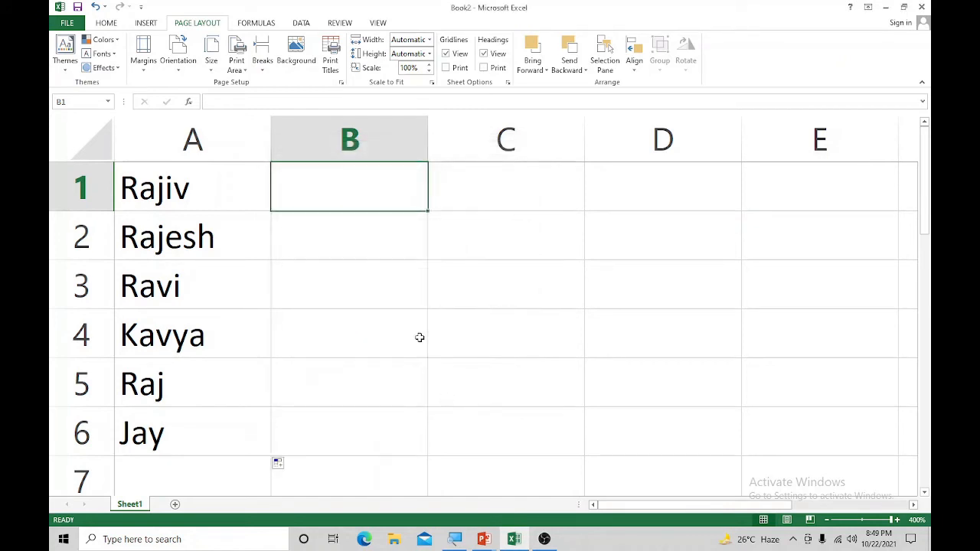
- Examine the combined date and time header in print preview and return to the sheet
{"action": "key", "text": "ctrl+p"}
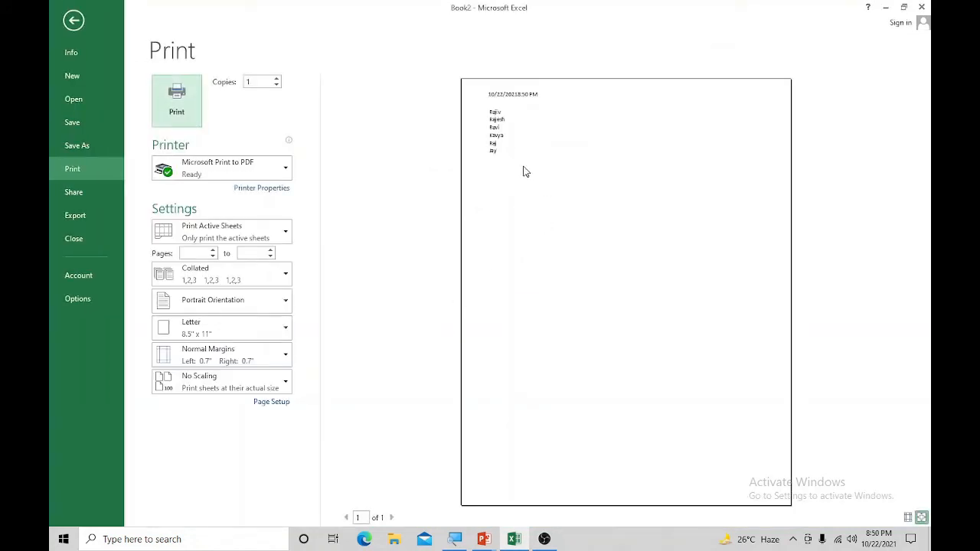
{"action": "left_click", "coordinate": [496, 119]}
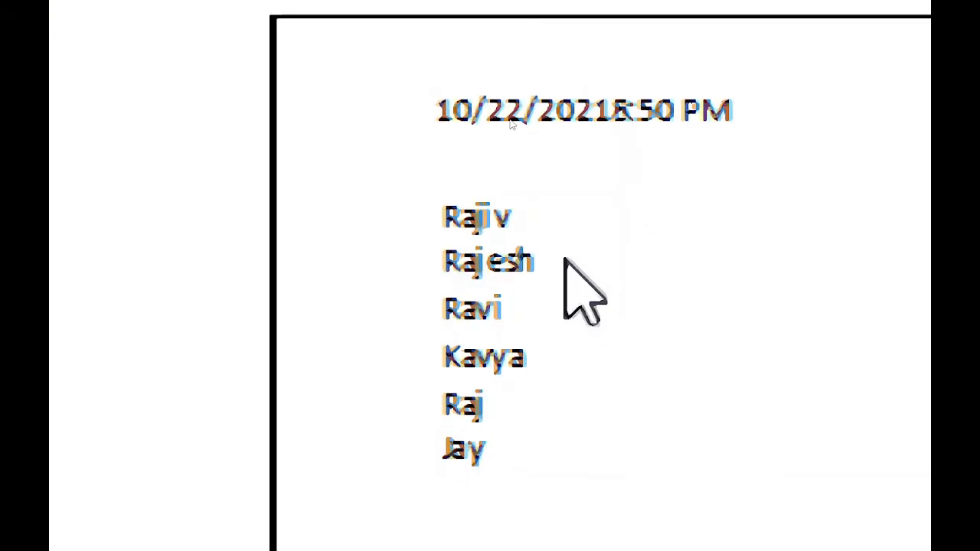
{"action": "key", "text": "Escape"}
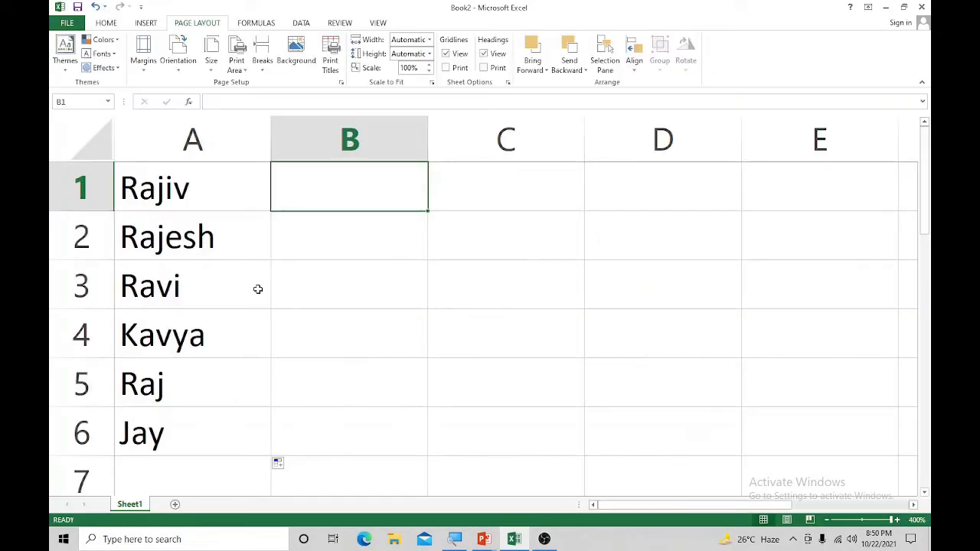
- Clear the names from A1:A6 and enter the heading First Name in A1
{"action": "left_click_drag", "start_coordinate": [173, 201], "coordinate": [170, 435]}
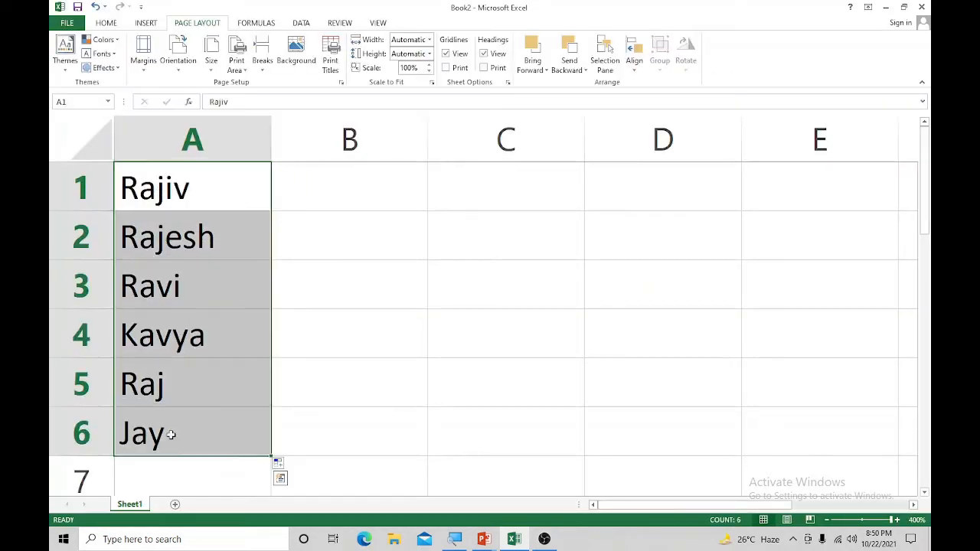
{"action": "key", "text": "Delete"}
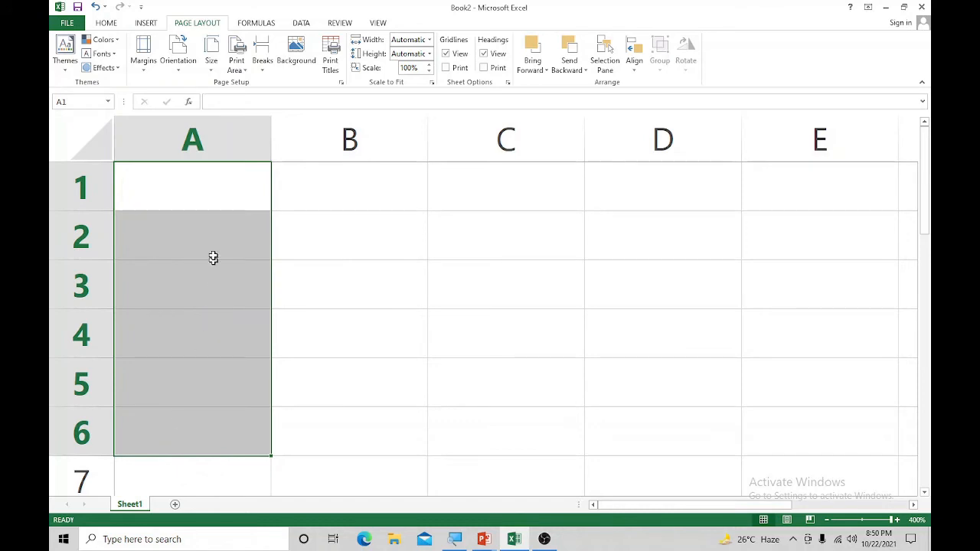
{"action": "left_click", "coordinate": [214, 193]}
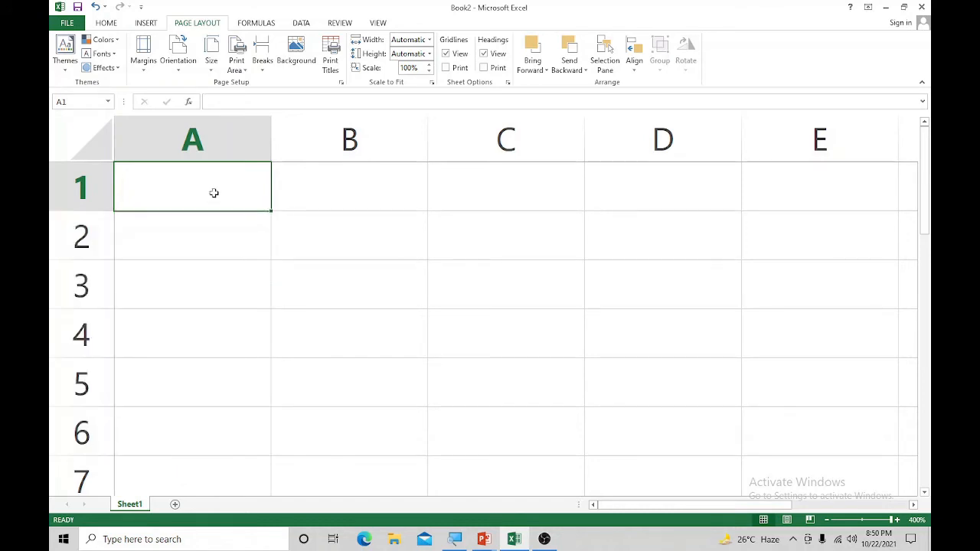
{"action": "type", "text": "First"}
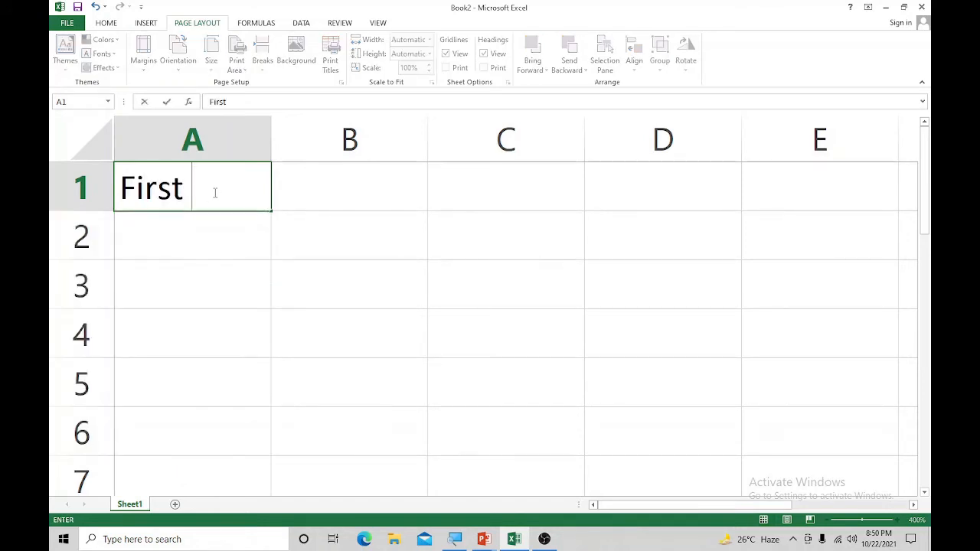
{"action": "type", "text": " Name"}
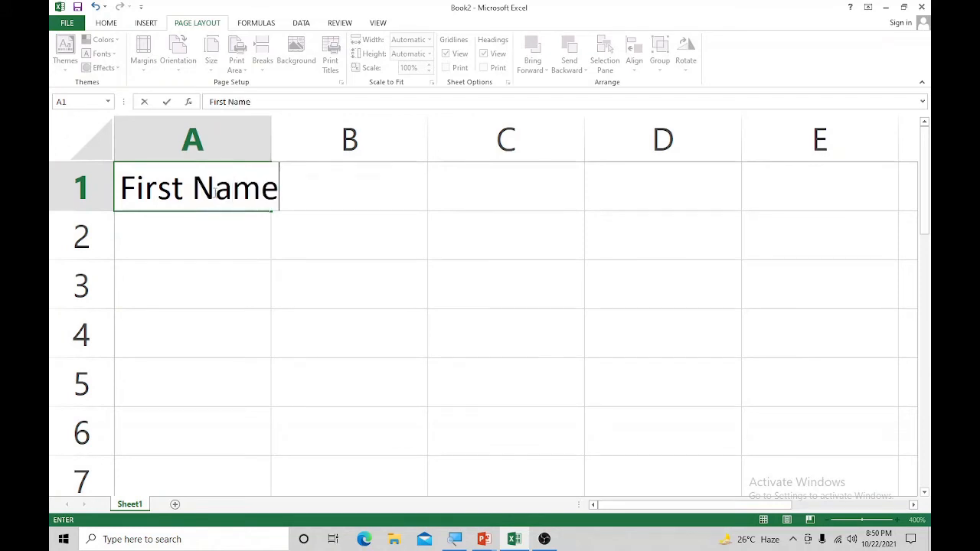
{"action": "key", "text": "Tab"}
- Enter the heading Last Name in B1 and autofit the width of column A
{"action": "type", "text": "Last"}
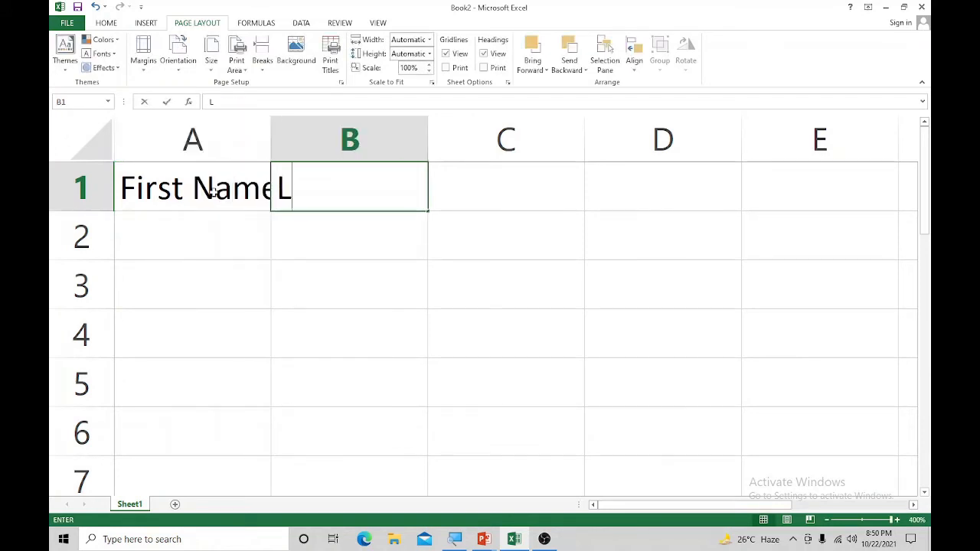
{"action": "key", "text": "Tab"}
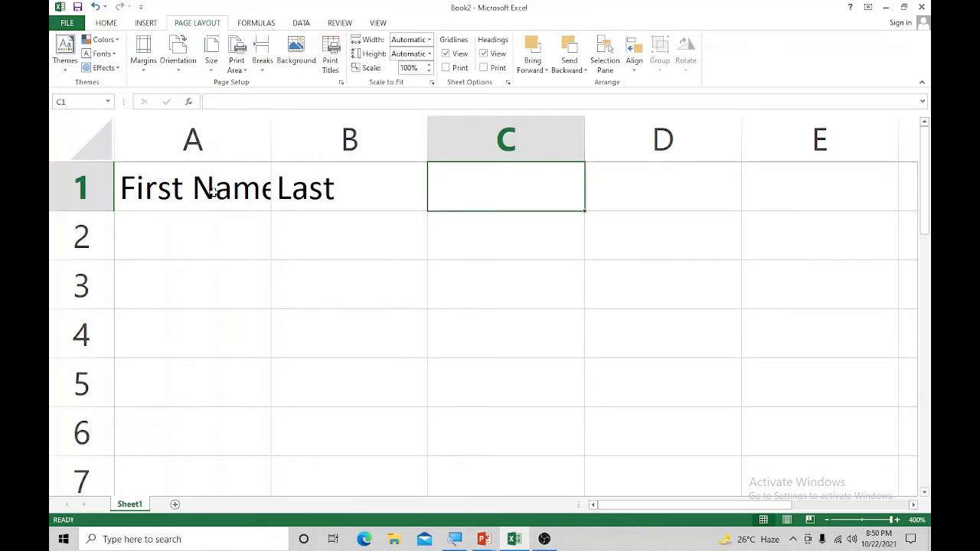
{"action": "key", "text": "Left"}
{"action": "key", "text": "F2"}
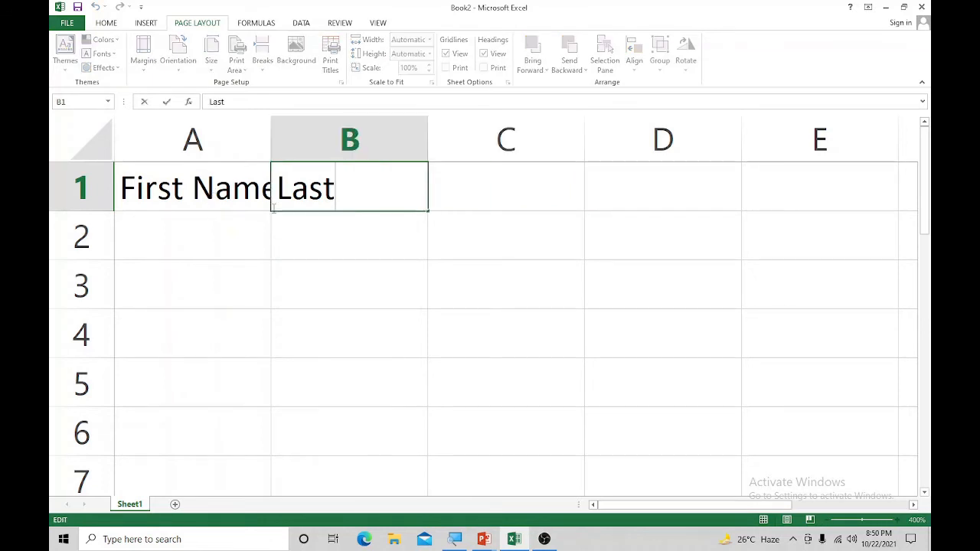
{"action": "type", "text": "Name"}
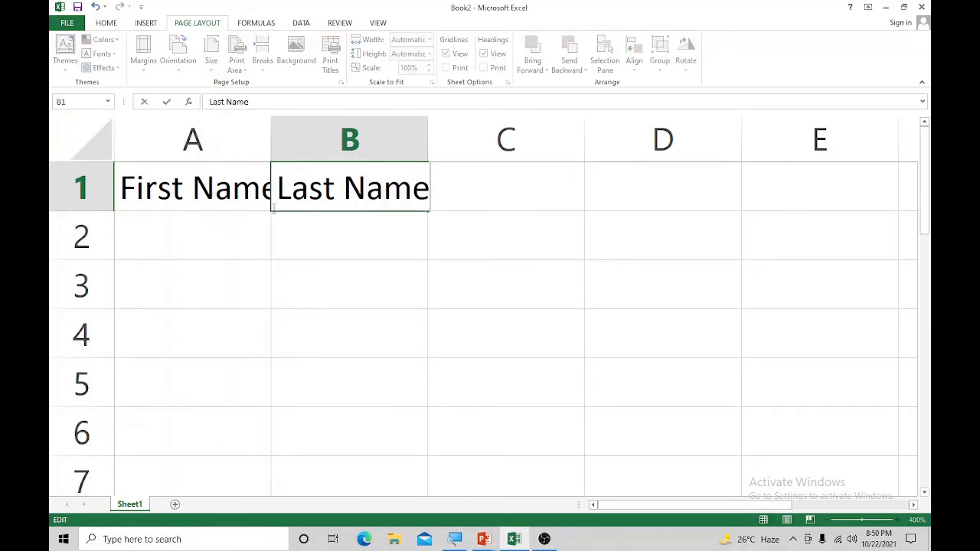
{"action": "key", "text": "Return"}
{"action": "double_click", "coordinate": [271, 148]}
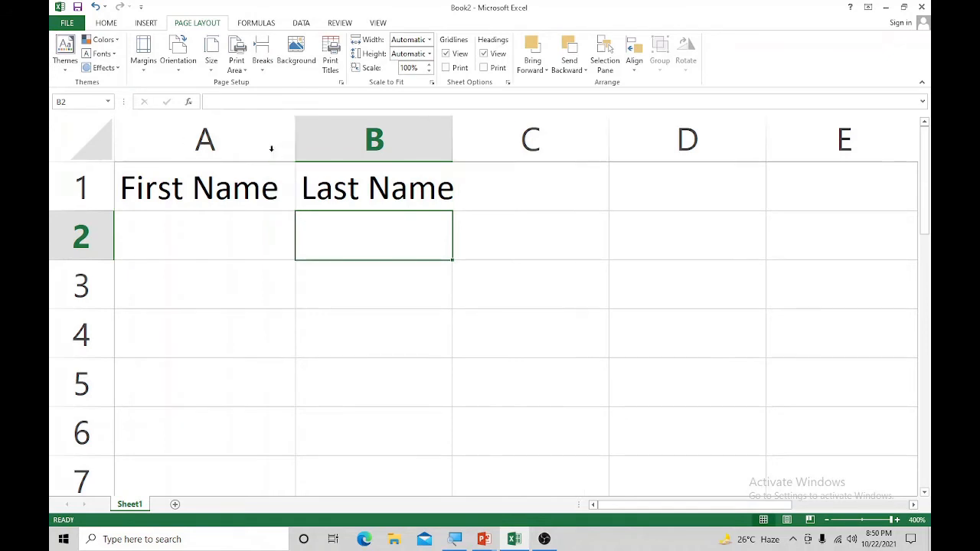
- Enter a first name in A2 and fill the custom name list down column A to row 58
{"action": "left_click", "coordinate": [240, 227]}
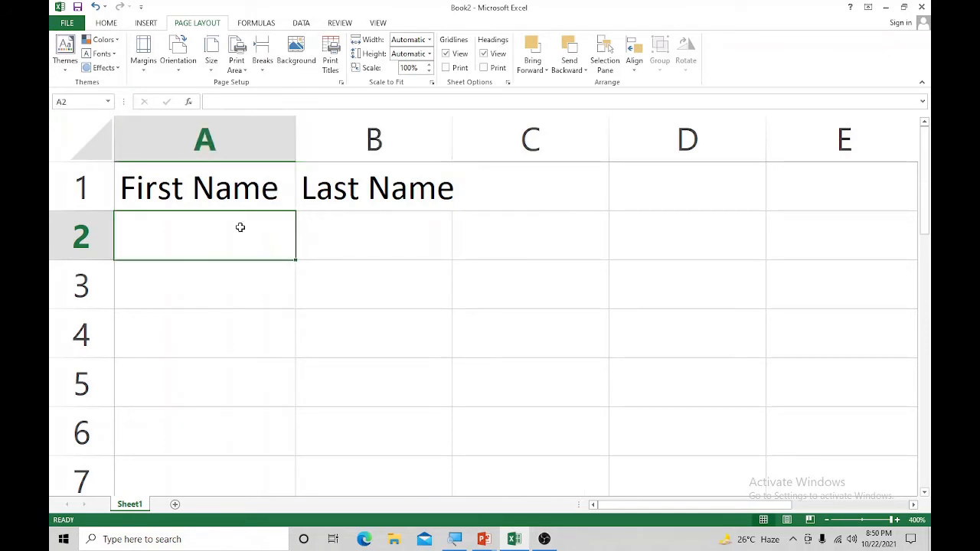
{"action": "type", "text": "Raj"}
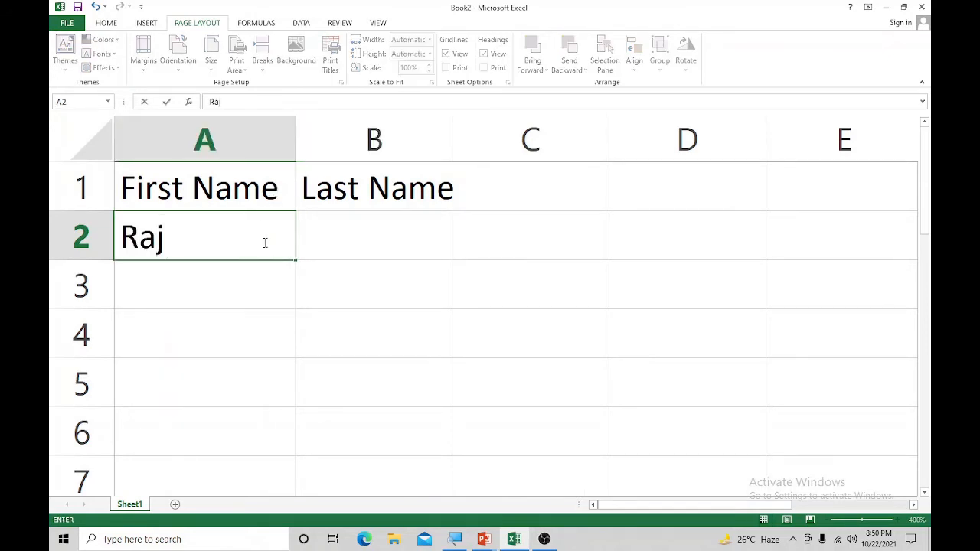
{"action": "key", "text": "Return"}
{"action": "left_click", "coordinate": [264, 242]}
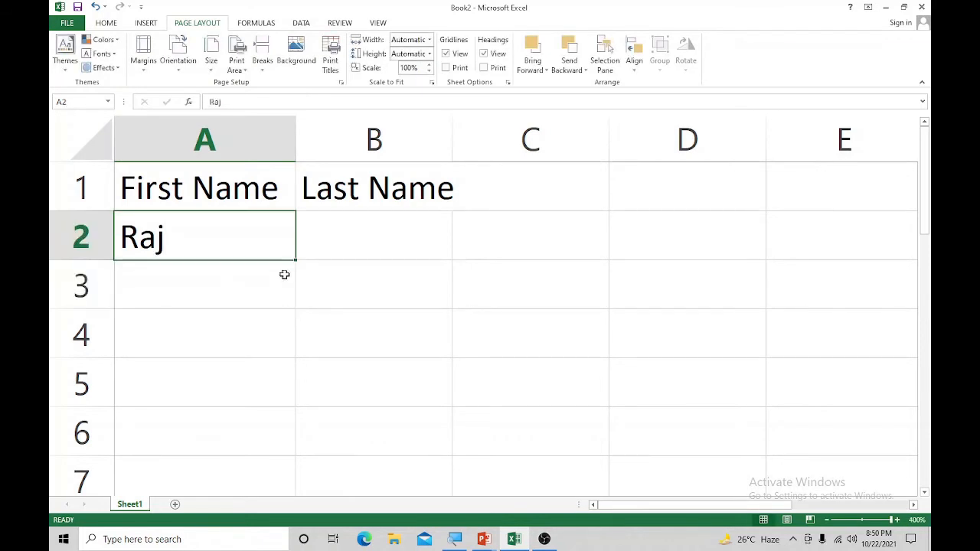
{"action": "left_click_drag", "start_coordinate": [295, 262], "coordinate": [258, 460]}
{"action": "scroll", "coordinate": [259, 462], "scroll_direction": "up", "scroll_amount": 18}
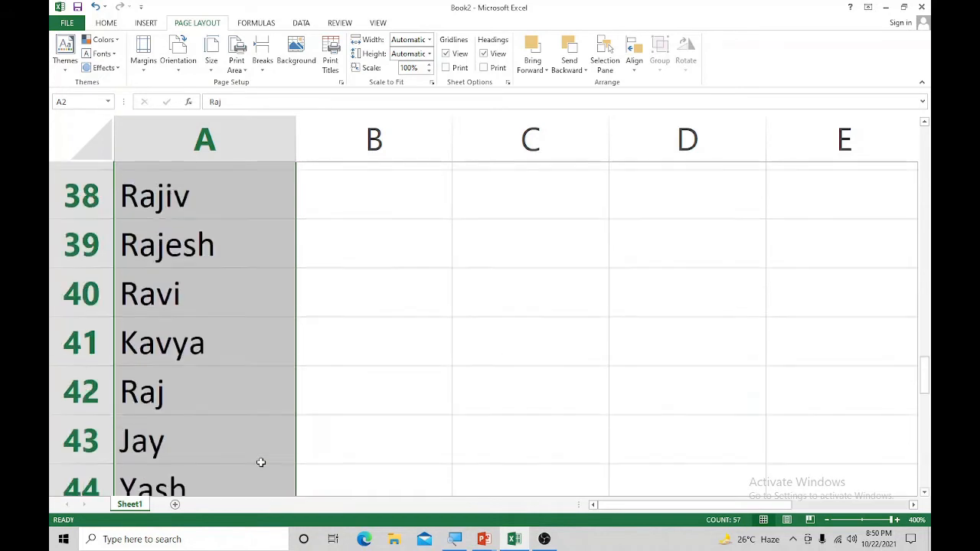
{"action": "left_click", "coordinate": [334, 235]}
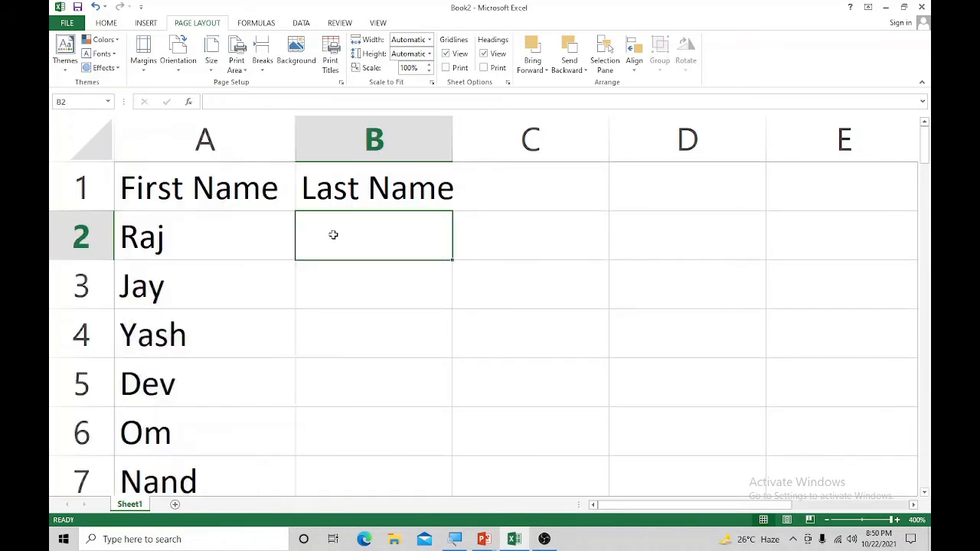
- Enter a different last name in each cell from B2 to B6
{"action": "type", "text": "Gu"}
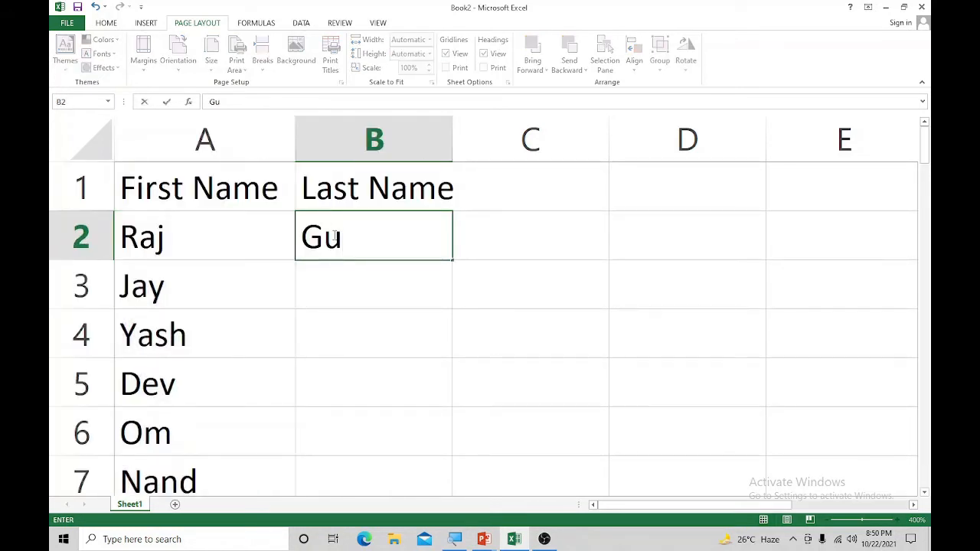
{"action": "type", "text": "pta"}
{"action": "key", "text": "Return"}
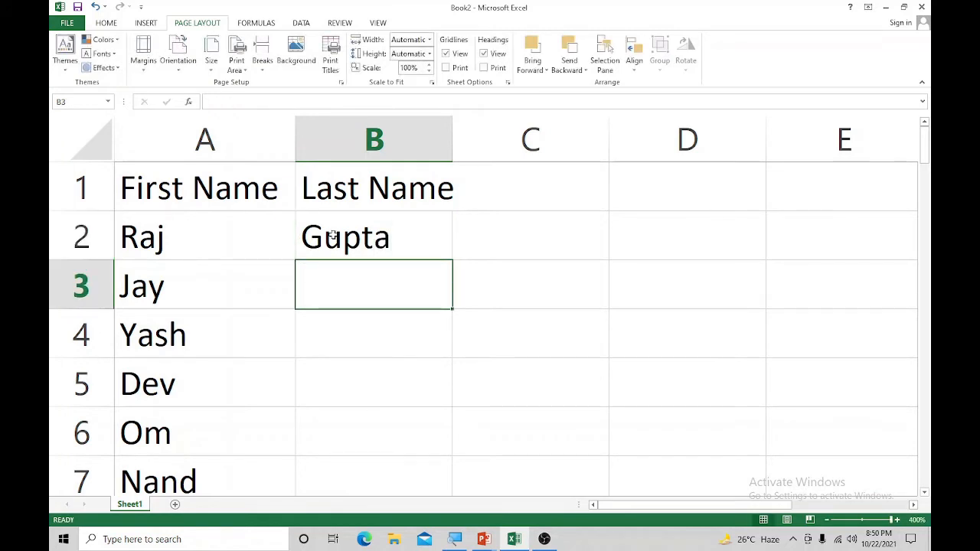
{"action": "type", "text": "Verma"}
{"action": "key", "text": "Return"}
{"action": "type", "text": "S"}
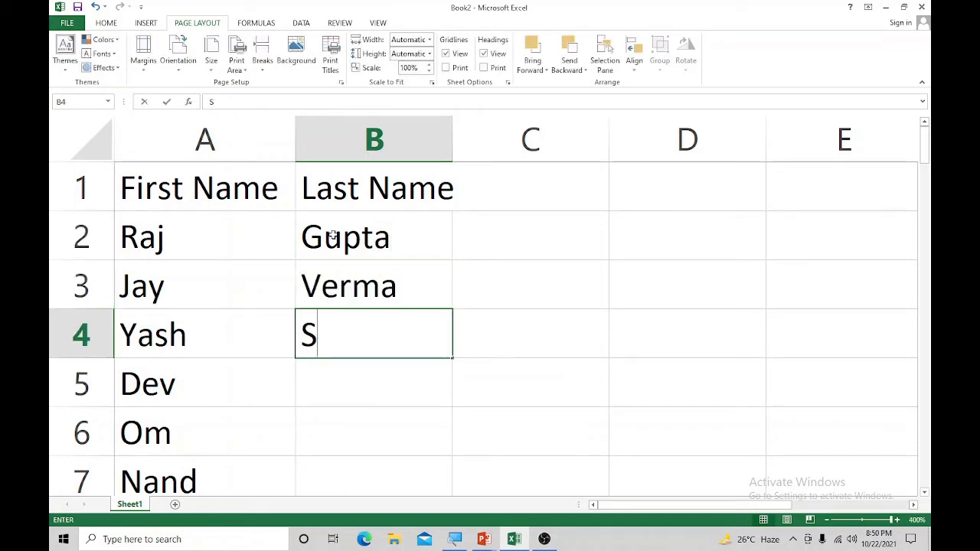
{"action": "type", "text": "harma"}
{"action": "key", "text": "Return"}
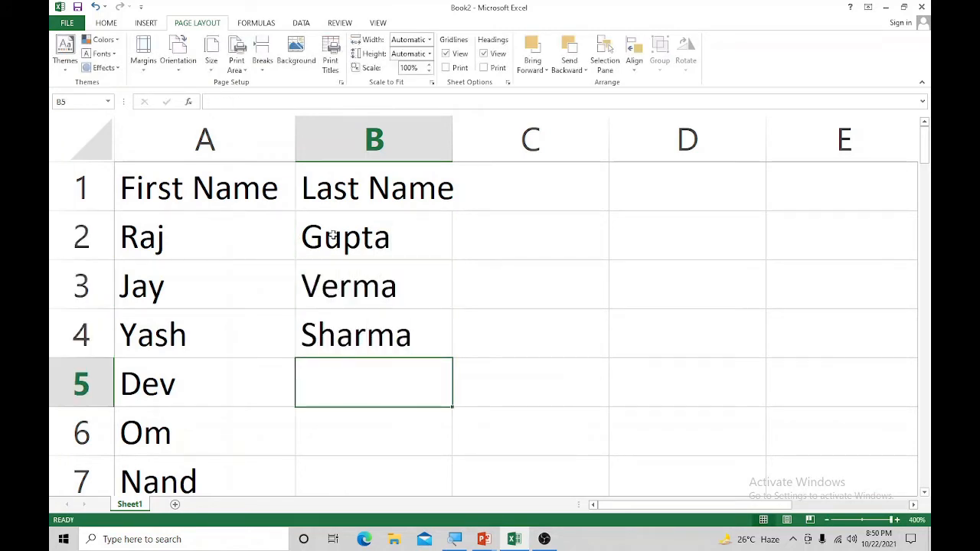
{"action": "type", "text": "Kumar"}
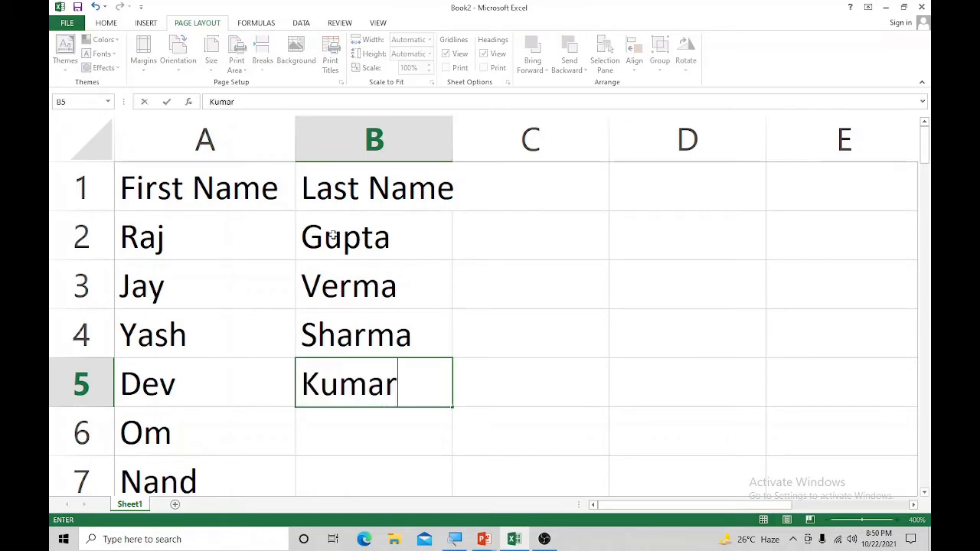
{"action": "key", "text": "Return"}
{"action": "type", "text": "Mishra"}
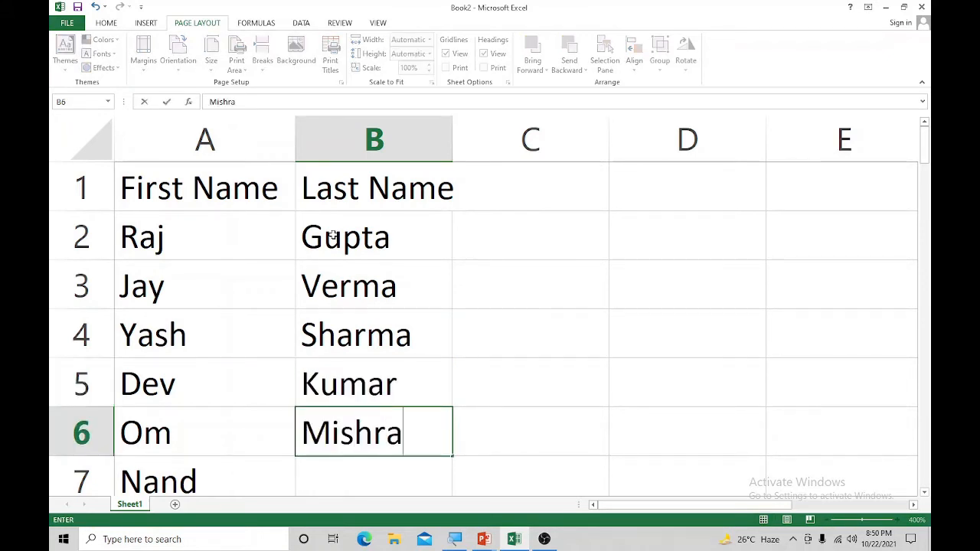
{"action": "key", "text": "Return"}
- Continue the Last Name column by entering four more last names in B7 to B10
{"action": "type", "text": "ambani"}
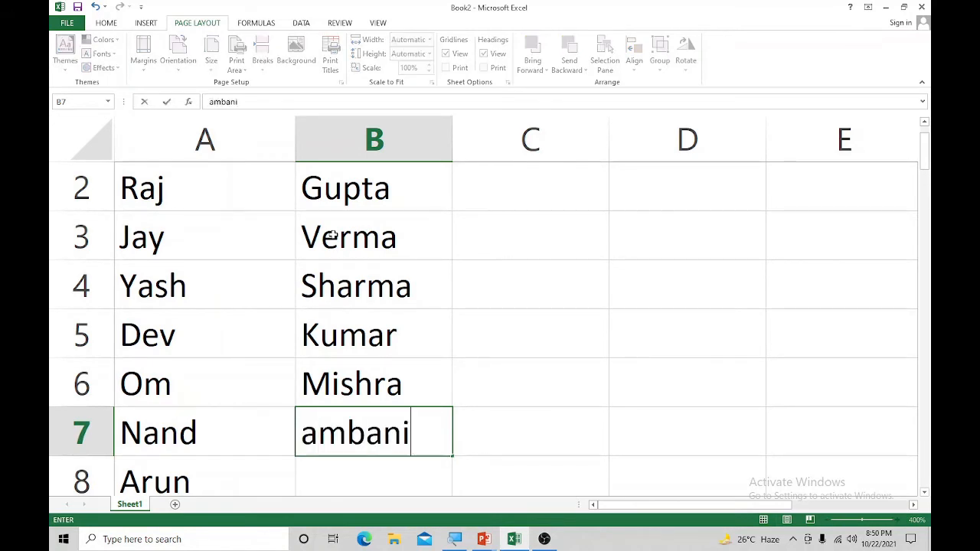
{"action": "key", "text": "Return"}
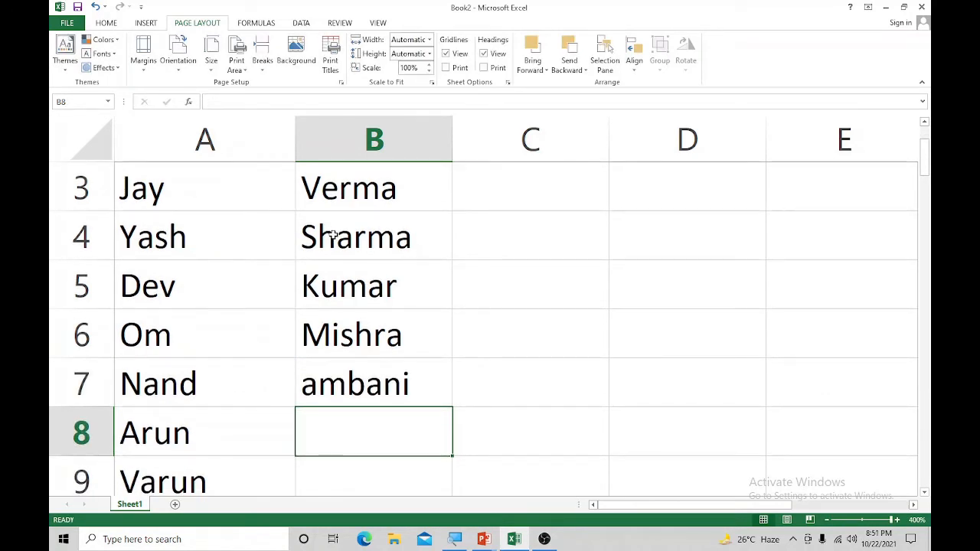
{"action": "type", "text": "Soni"}
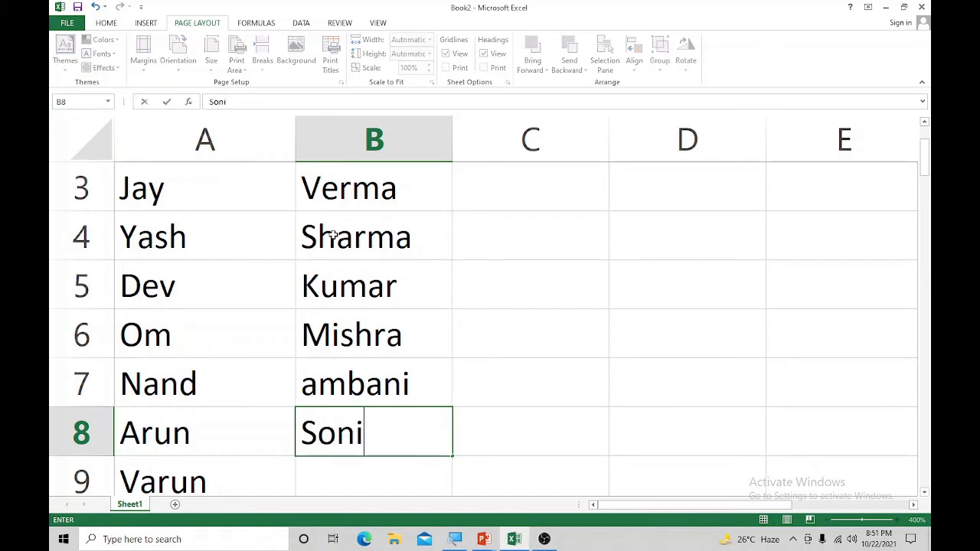
{"action": "key", "text": "Return"}
{"action": "type", "text": "J"}
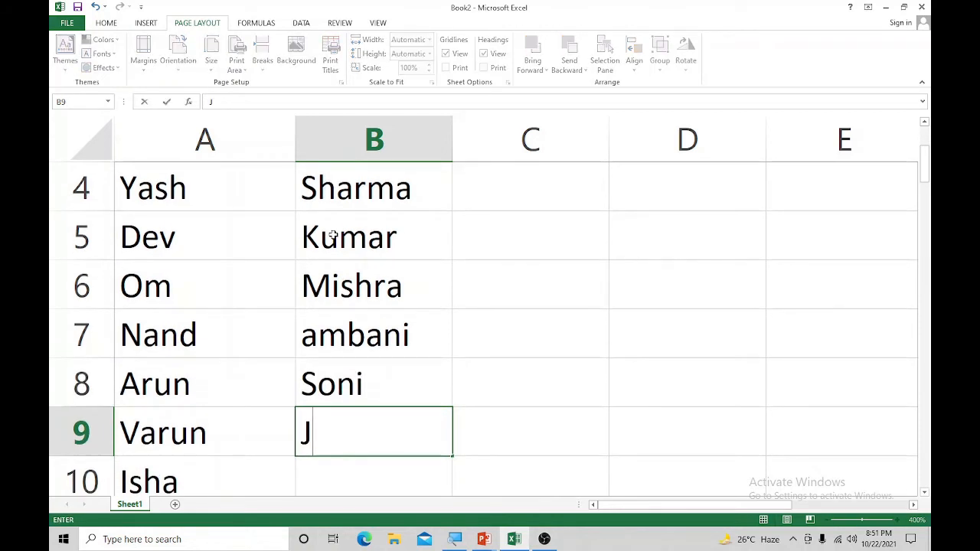
{"action": "type", "text": "ohri"}
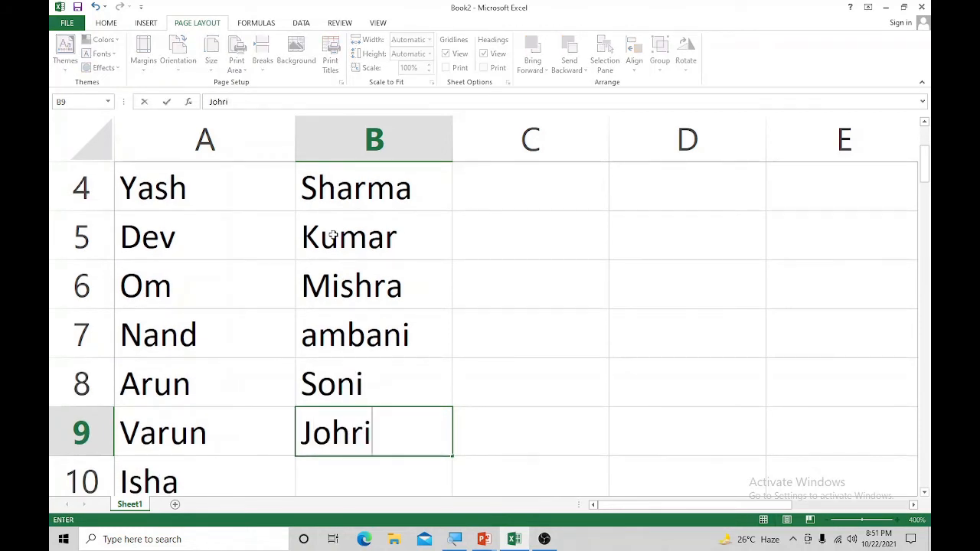
{"action": "key", "text": "Return"}
{"action": "type", "text": "Kash"}
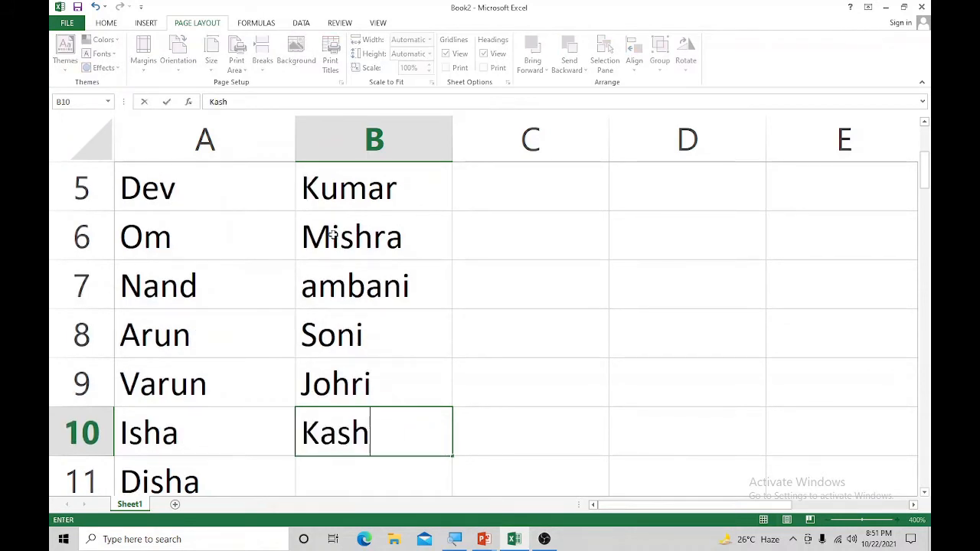
{"action": "type", "text": "yam"}
{"action": "key", "text": "Return"}
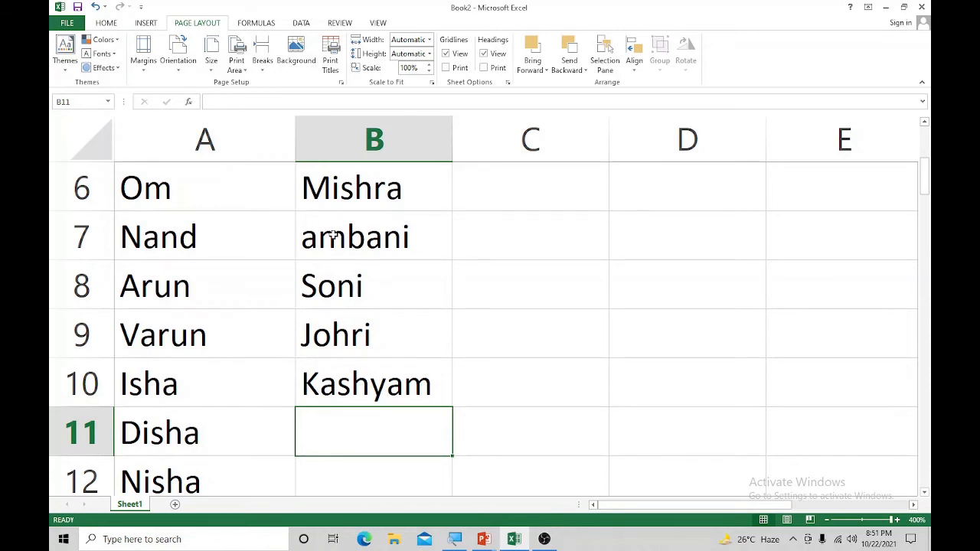
- Make the First Name and Last Name headings in A1:B1 bold
{"action": "scroll", "coordinate": [333, 236], "scroll_direction": "up", "scroll_amount": 2}
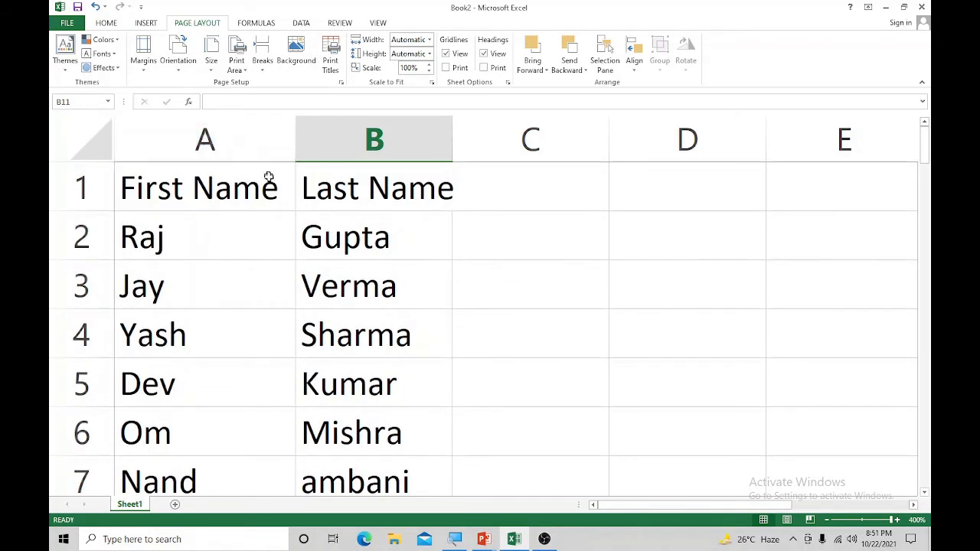
{"action": "left_click_drag", "start_coordinate": [237, 188], "coordinate": [314, 184]}
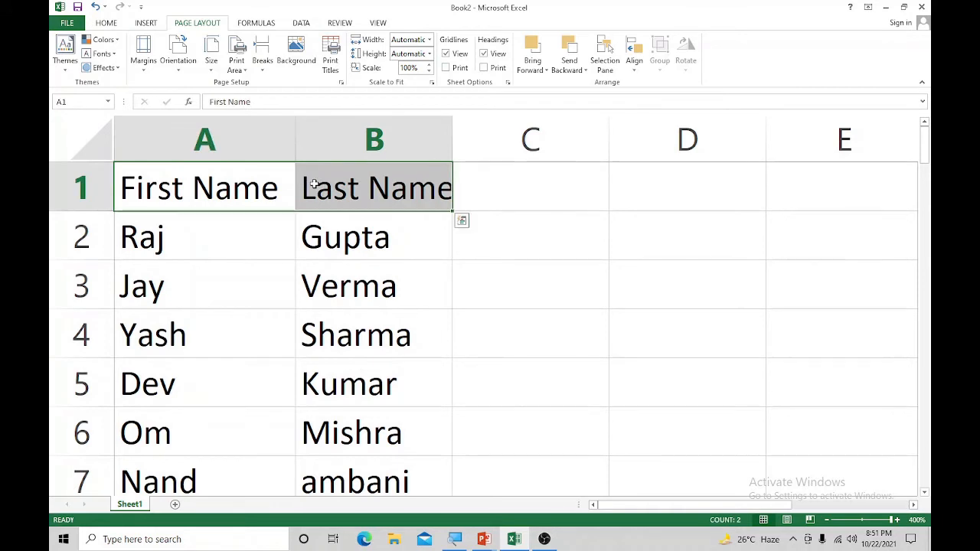
{"action": "key", "text": "ctrl+b"}
- Copy the last names in B2:B10 and paste them below, starting at B11
{"action": "left_click", "coordinate": [333, 239]}
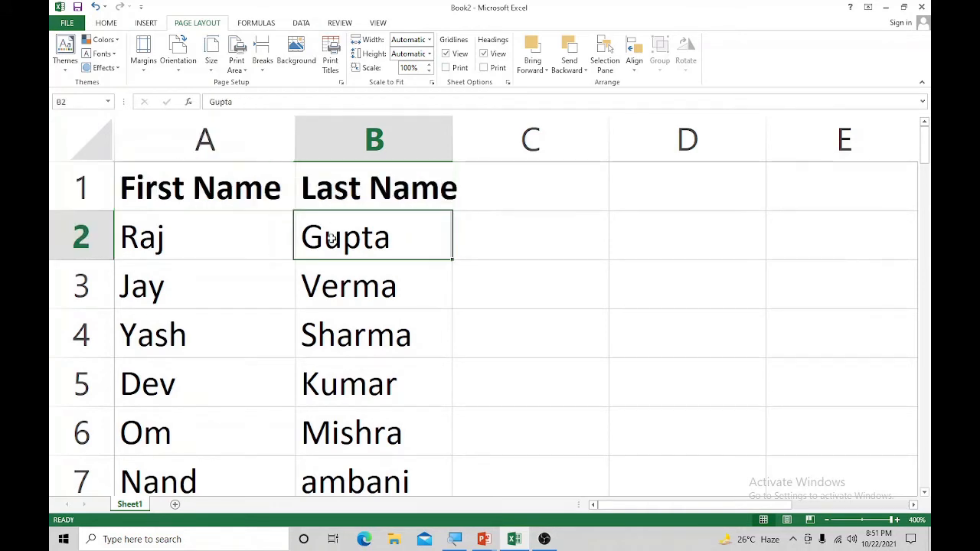
{"action": "left_click_drag", "start_coordinate": [334, 239], "coordinate": [335, 316]}
{"action": "left_click", "coordinate": [372, 316]}
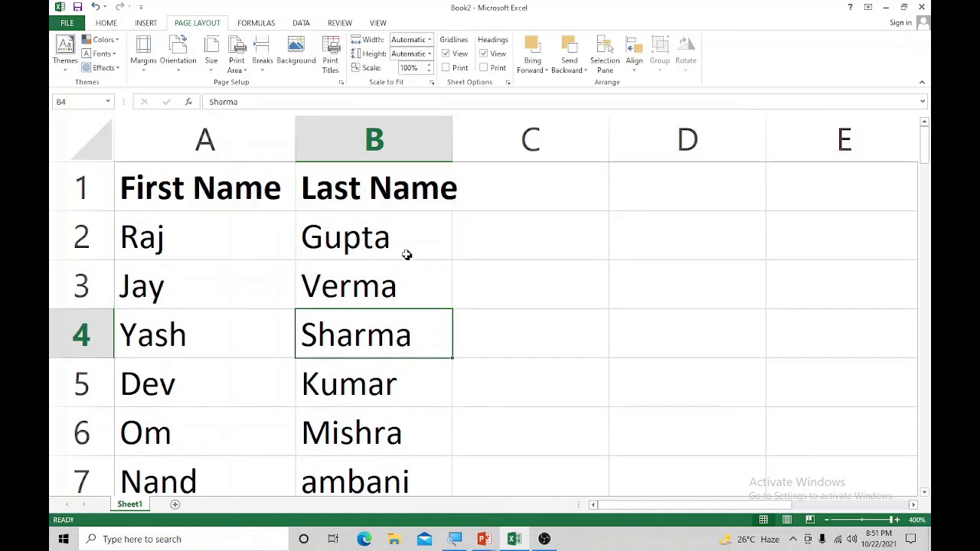
{"action": "left_click_drag", "start_coordinate": [400, 239], "coordinate": [394, 454]}
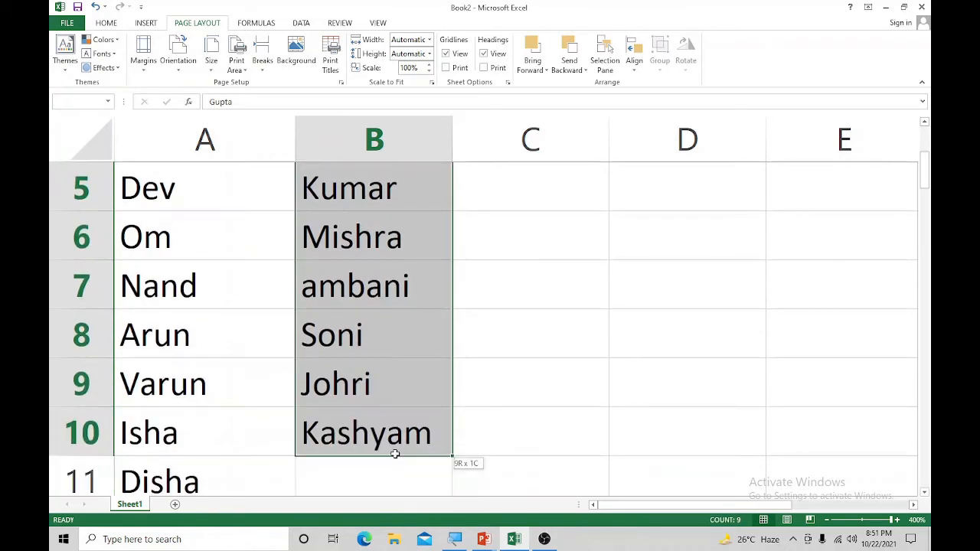
{"action": "key", "text": "ctrl+c"}
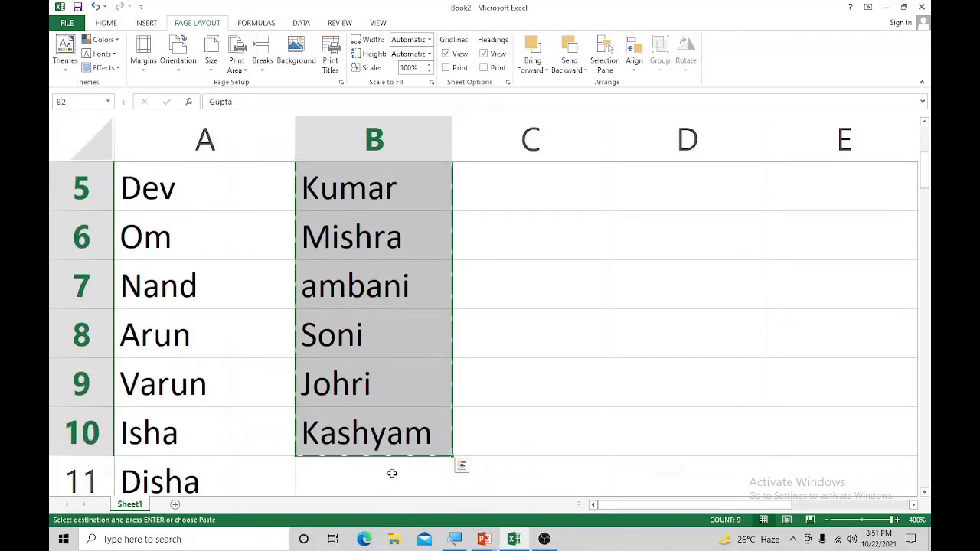
{"action": "left_click", "coordinate": [393, 472]}
{"action": "key", "text": "ctrl+v"}
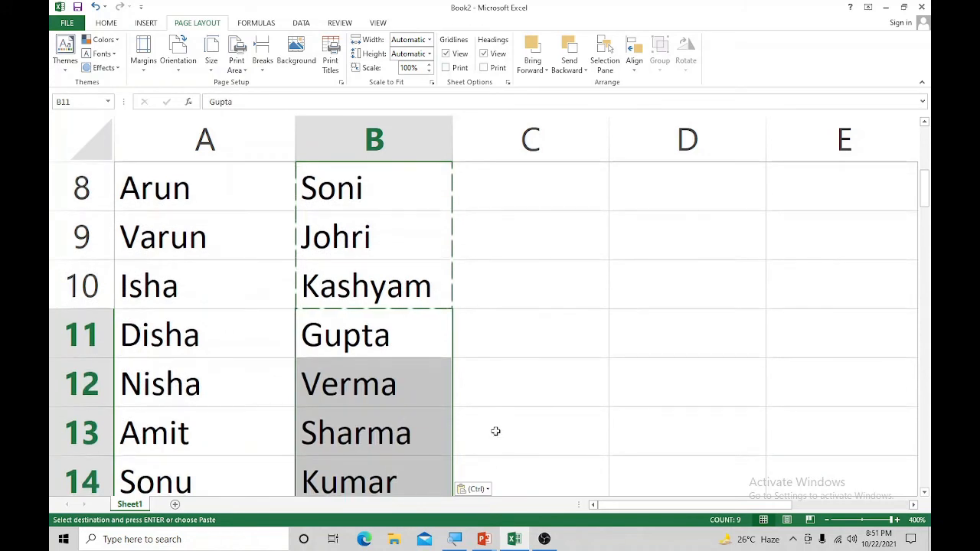
- Select C2 and switch to the PowerPoint slide show to review the & symbol in the header codes
{"action": "scroll", "coordinate": [497, 420], "scroll_direction": "up", "scroll_amount": 3}
{"action": "left_click", "coordinate": [532, 218]}
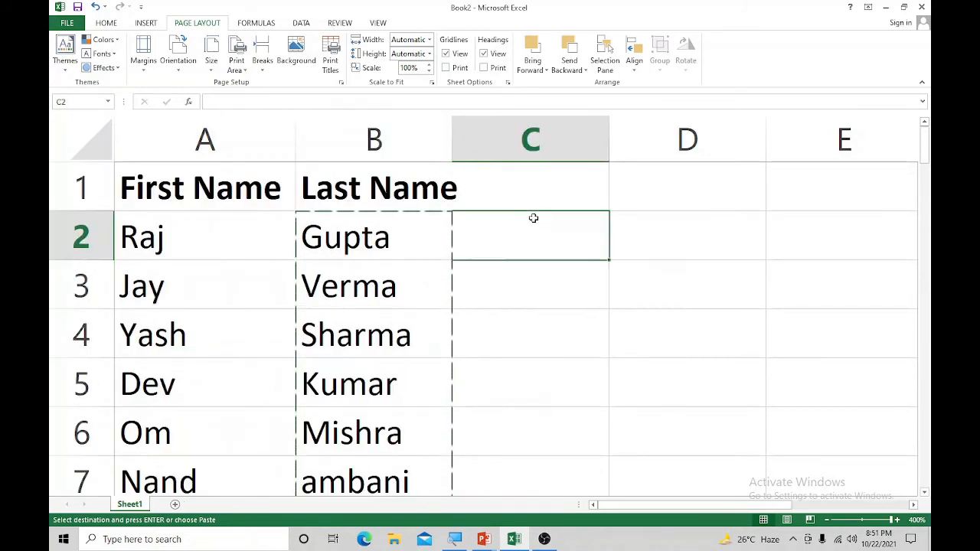
{"action": "key", "text": "alt+Tab"}
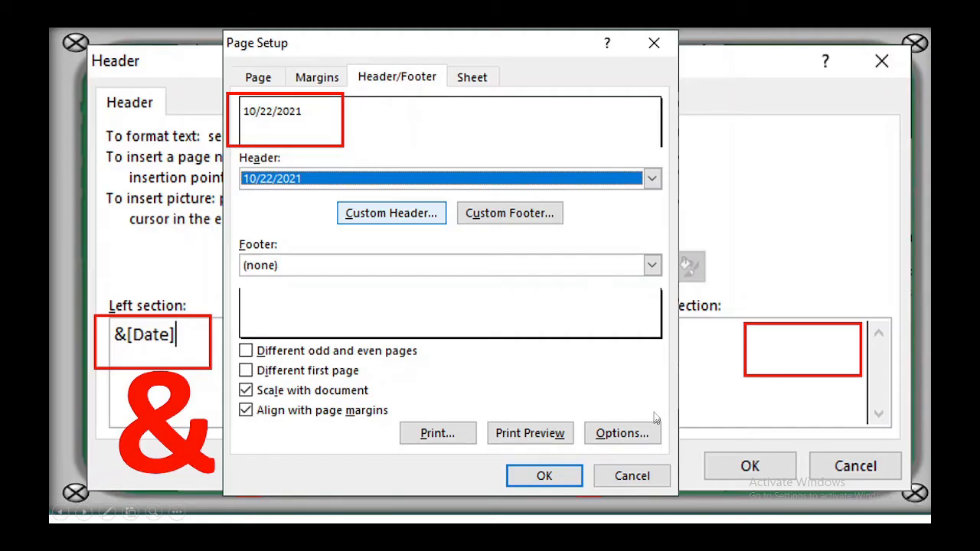
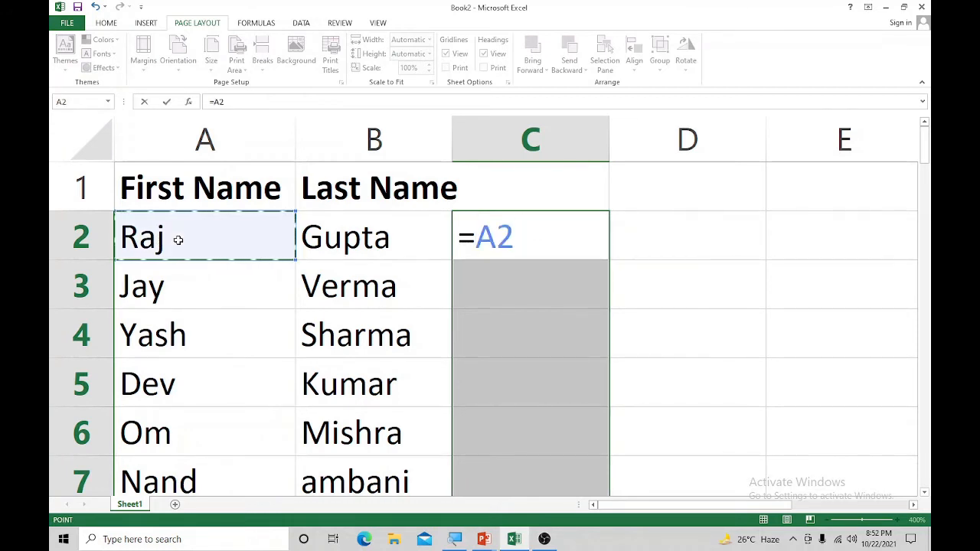
- Fill C2:C58 with =A2&" "&B2 to combine first and last names, and autofit the width of column C
{"action": "type", "text": "&\""}
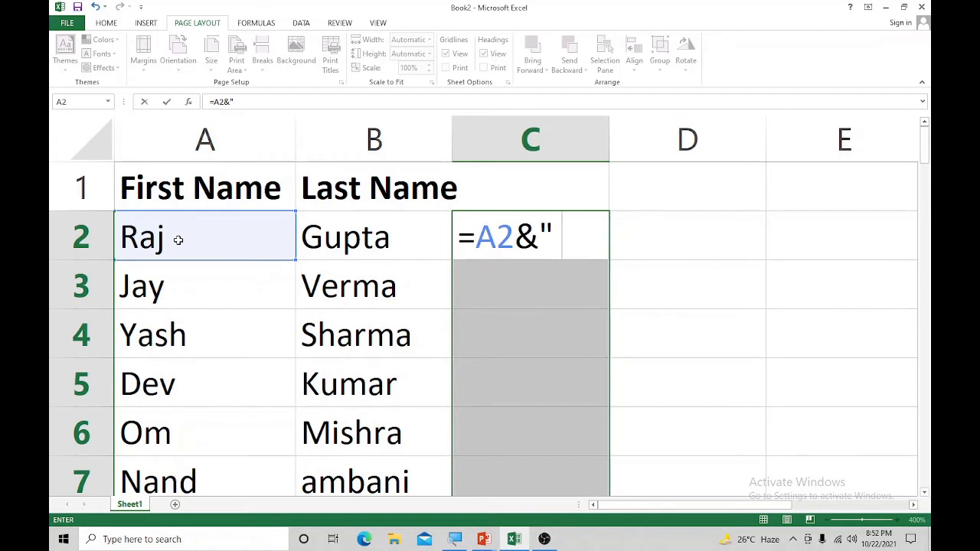
{"action": "type", "text": " \"&"}
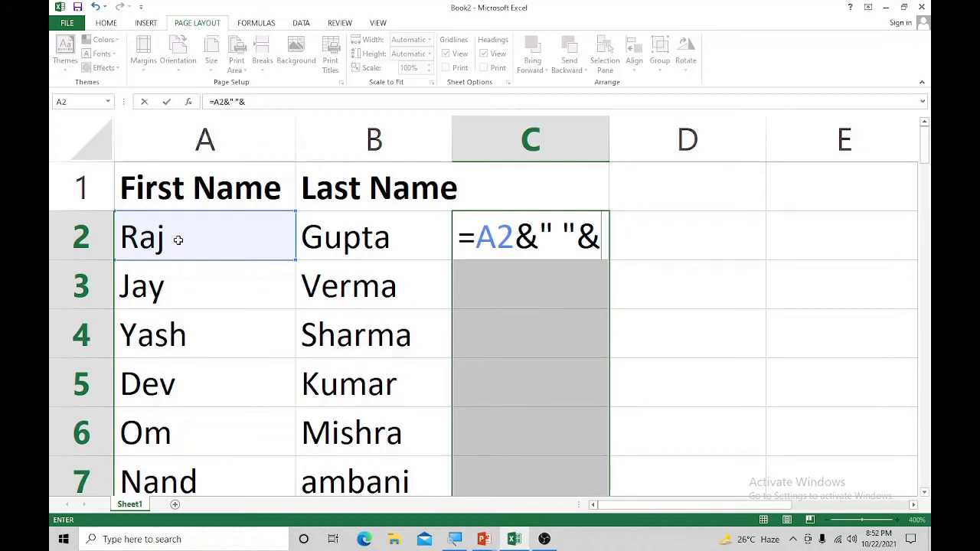
{"action": "left_click", "coordinate": [332, 246]}
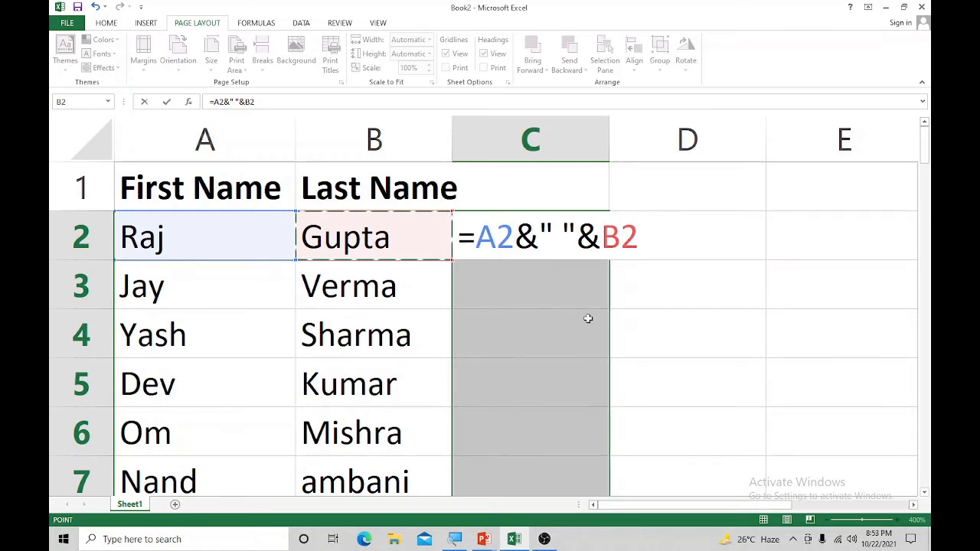
{"action": "key", "text": "ctrl+Return"}
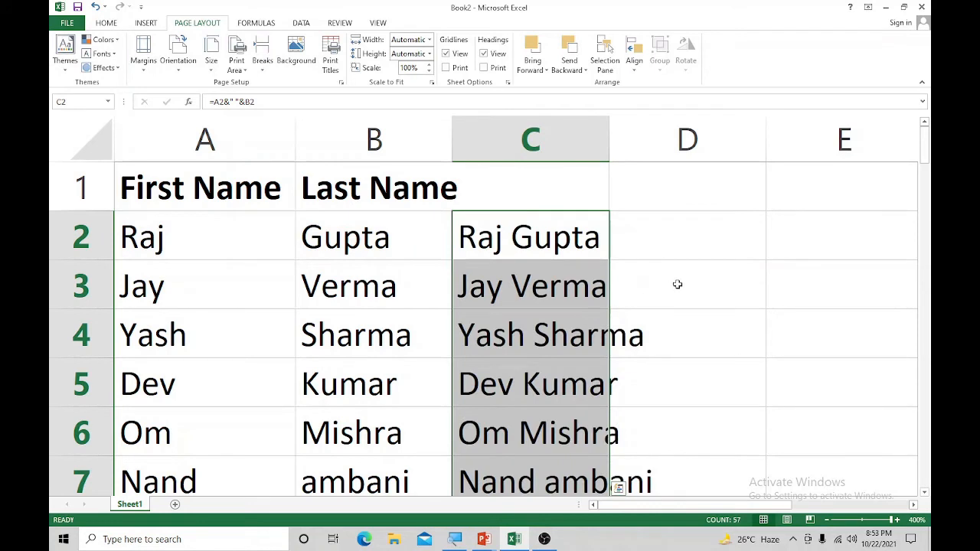
{"action": "double_click", "coordinate": [611, 140]}
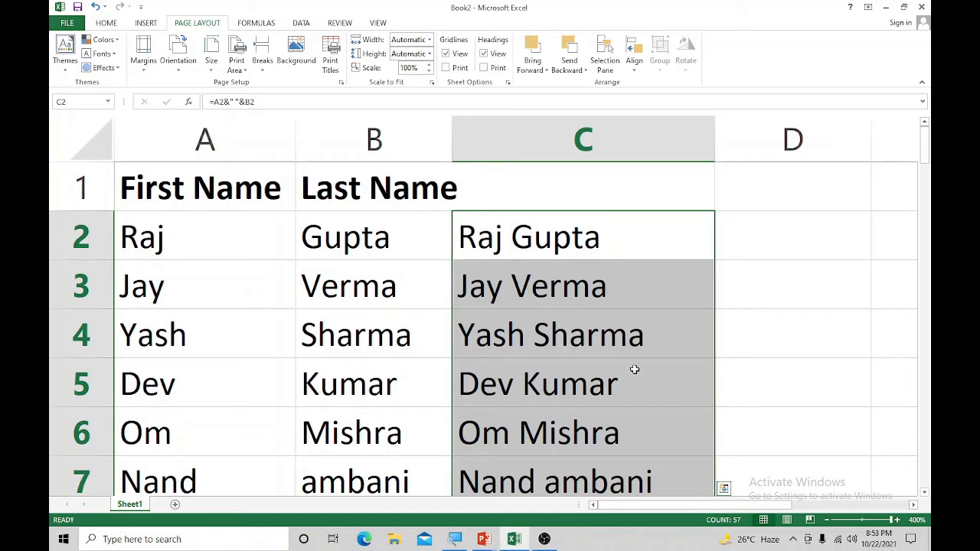
- Clear the combined names from C2:C58 and select only cell C2
{"action": "key", "text": "Delete"}
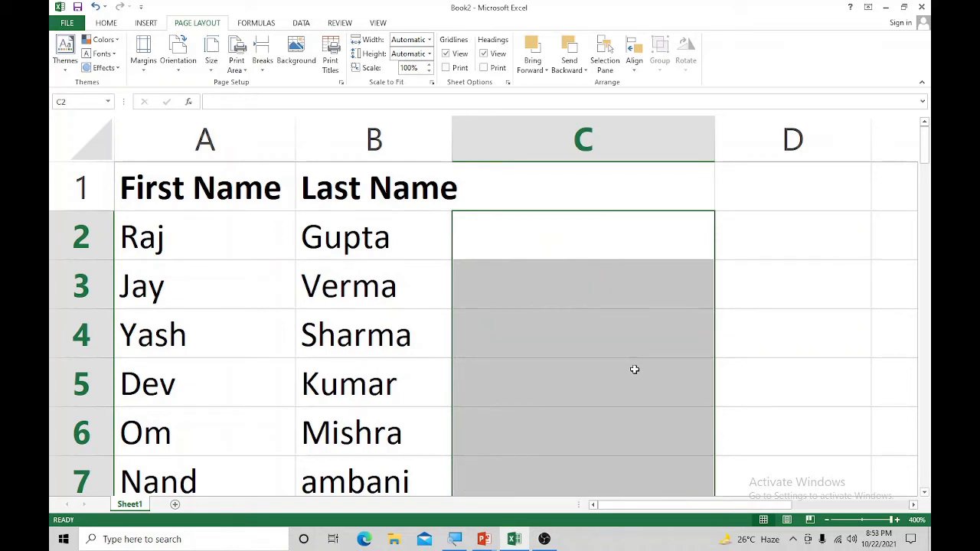
{"action": "left_click", "coordinate": [526, 315]}
{"action": "left_click", "coordinate": [495, 241]}
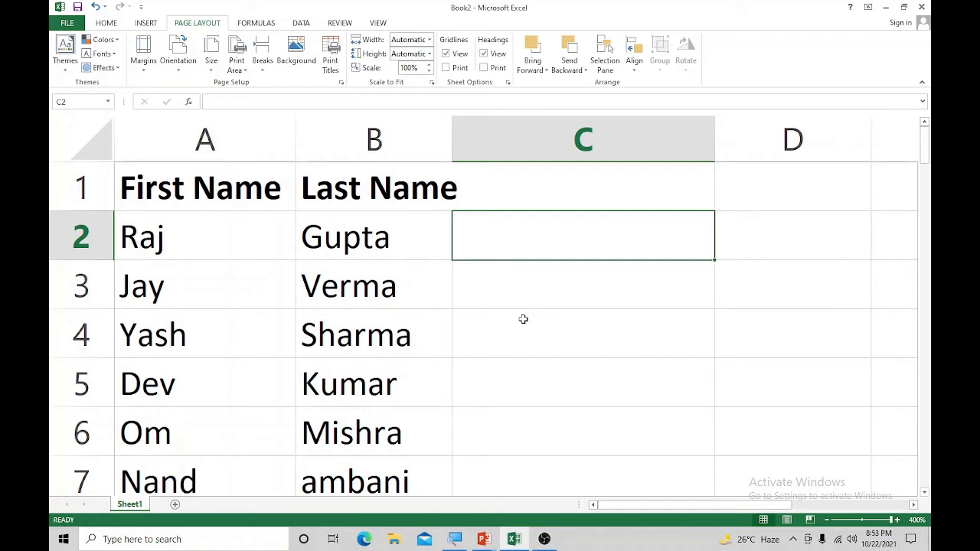
- Enter the formula +"Mr. "&A2 in C2 to prefix the first name with a title
{"action": "type", "text": "="}
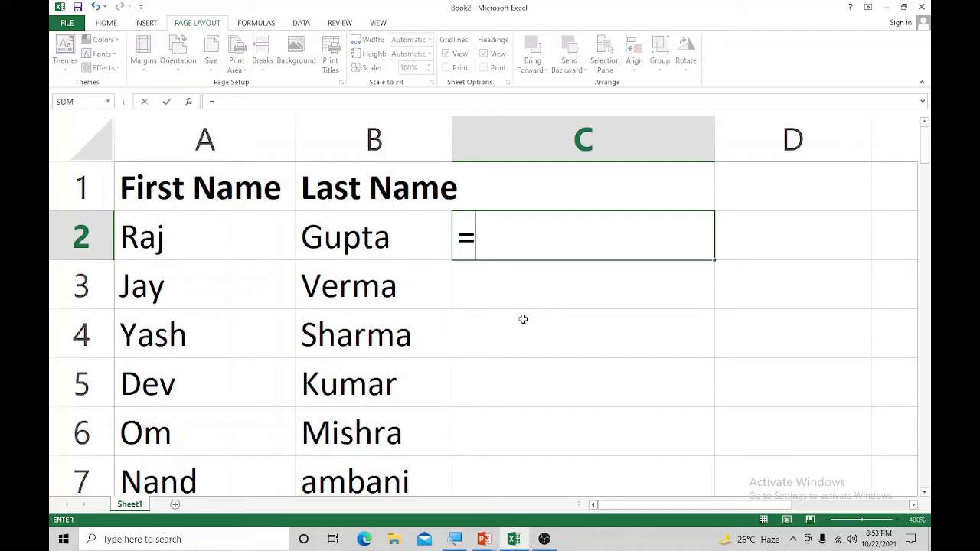
{"action": "key", "text": "BackSpace"}
{"action": "type", "text": "+"}
{"action": "type", "text": "\"Mr. "}
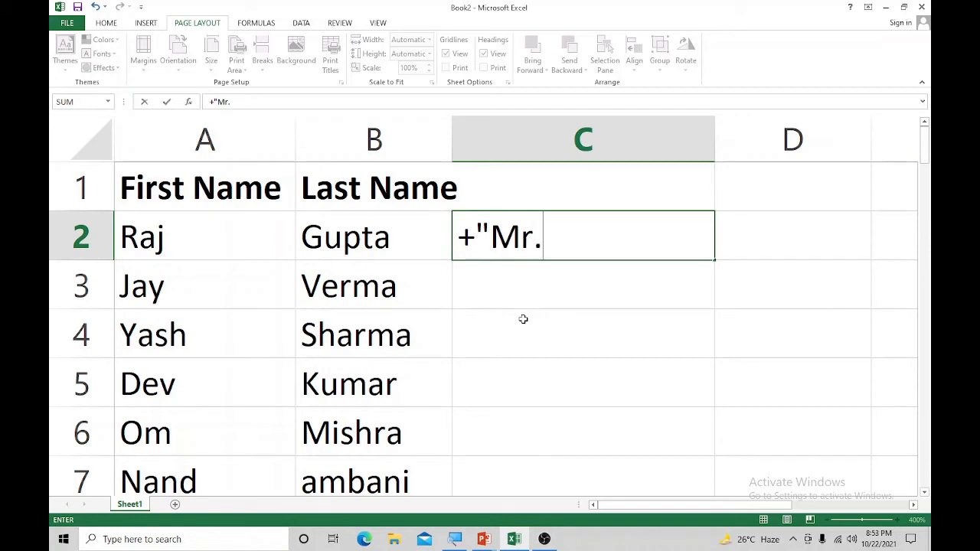
{"action": "type", "text": "\"&"}
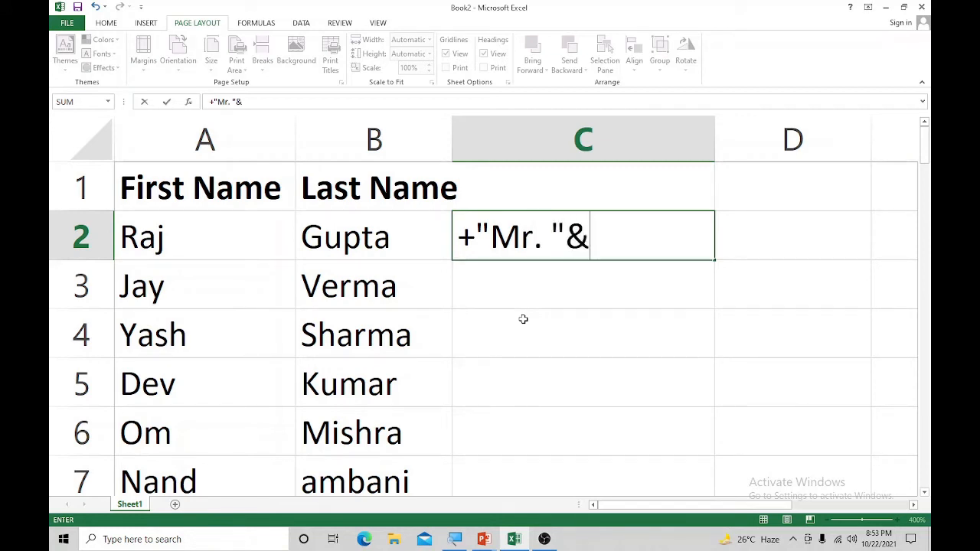
{"action": "left_click", "coordinate": [167, 237]}
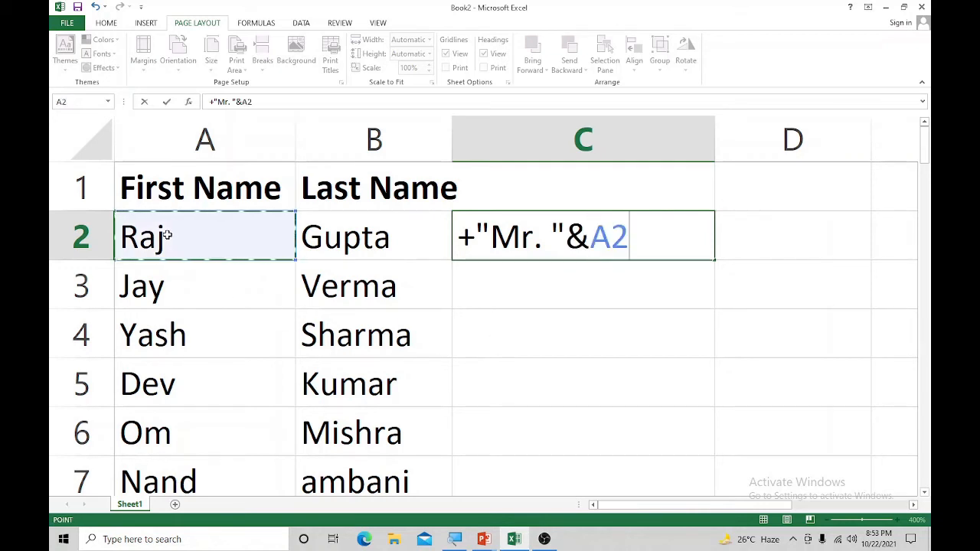
{"action": "key", "text": "Return"}
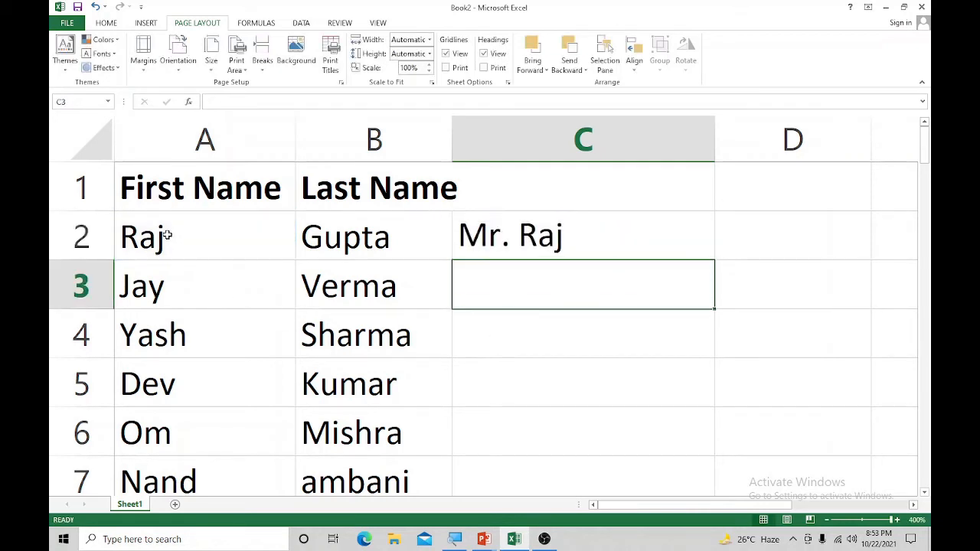
- Fill the title formula from C2 down column C, and undo the fill
{"action": "double_click", "coordinate": [499, 240]}
{"action": "key", "text": "Return"}
{"action": "left_click", "coordinate": [531, 230]}
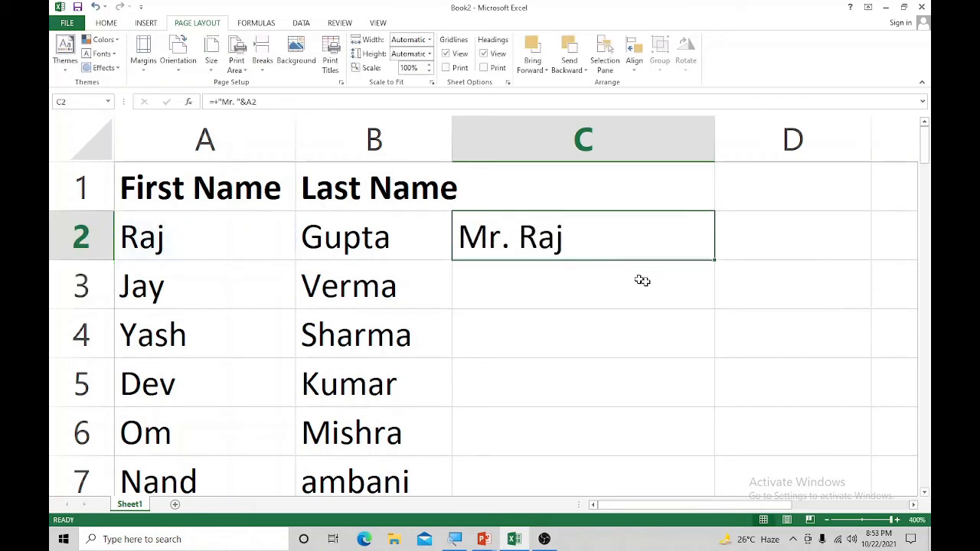
{"action": "double_click", "coordinate": [715, 260]}
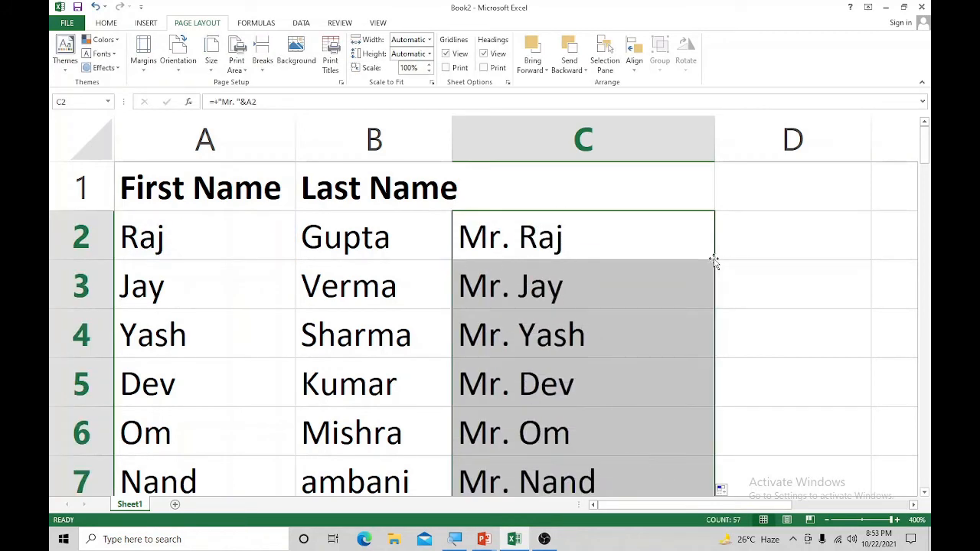
{"action": "left_click", "coordinate": [641, 330]}
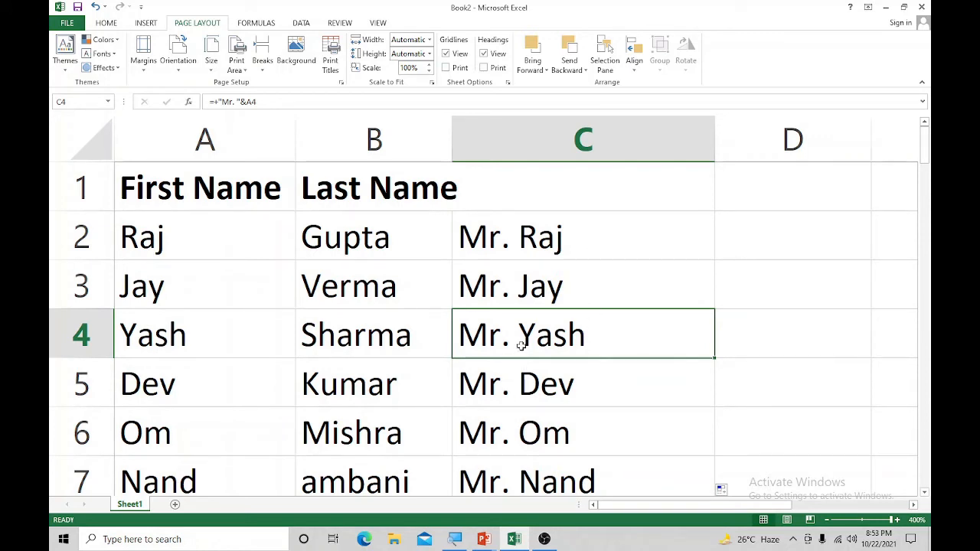
{"action": "key", "text": "ctrl+z"}
- Extend the formula in C2 to =+"Mr. "&A2&" "&B2 and fill it down column C to the end of the list
{"action": "double_click", "coordinate": [522, 251]}
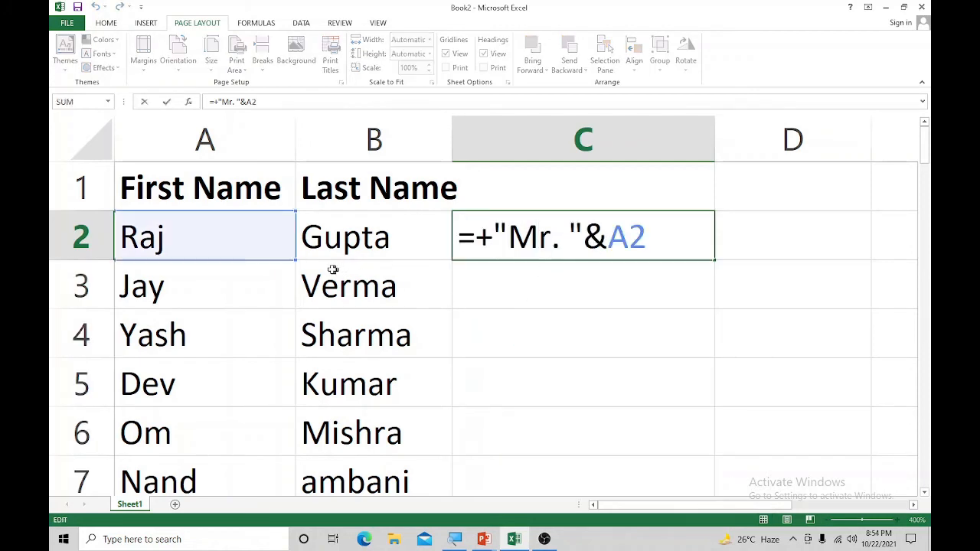
{"action": "left_click", "coordinate": [653, 237]}
{"action": "type", "text": "&\" \""}
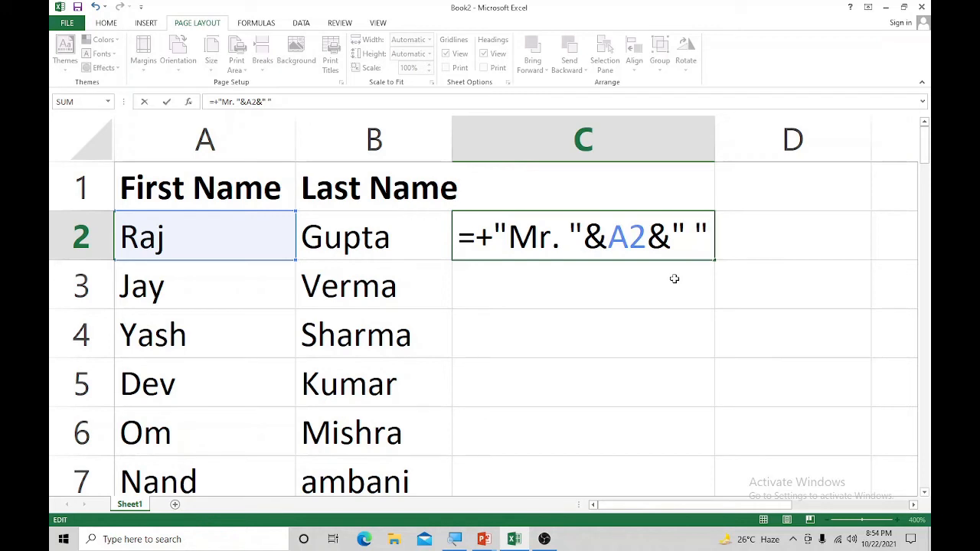
{"action": "type", "text": "&"}
{"action": "left_click", "coordinate": [346, 243]}
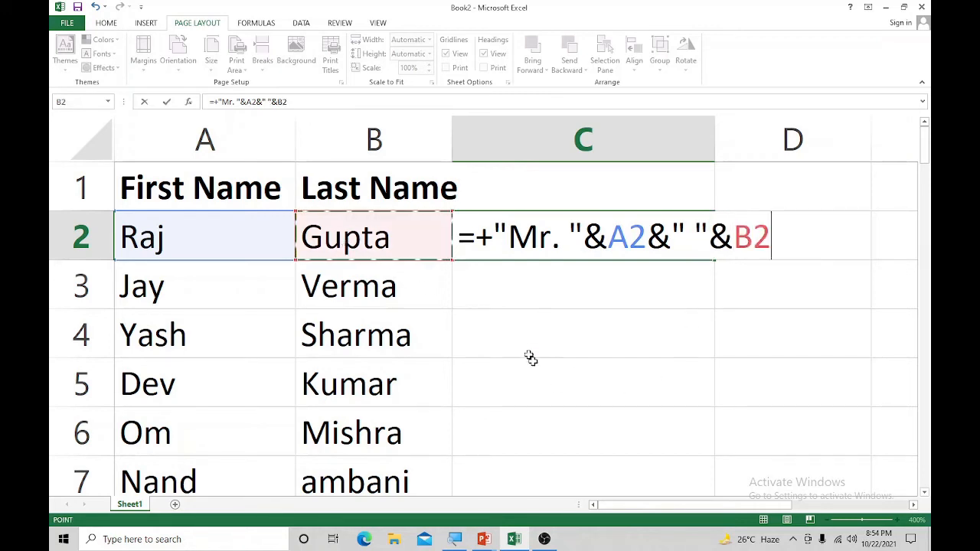
{"action": "key", "text": "Return"}
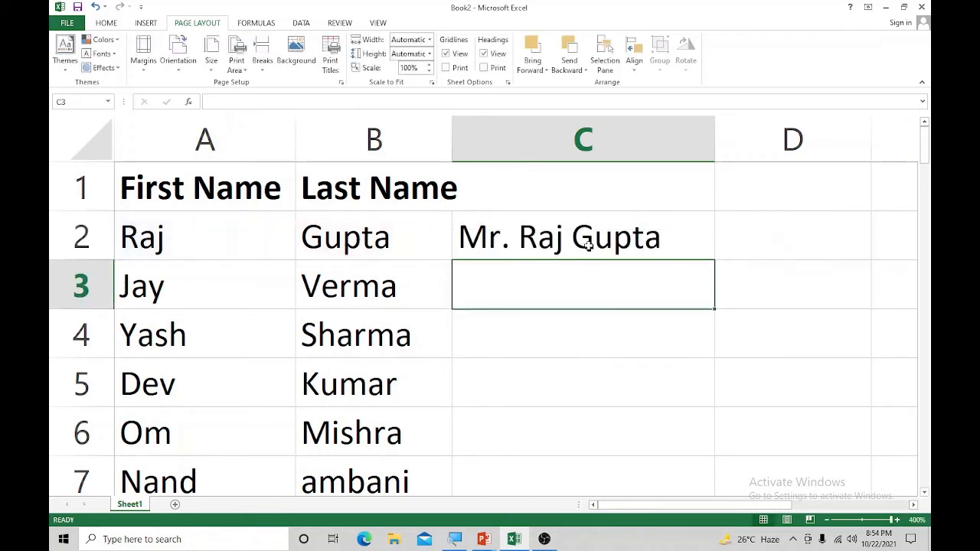
{"action": "left_click", "coordinate": [592, 253]}
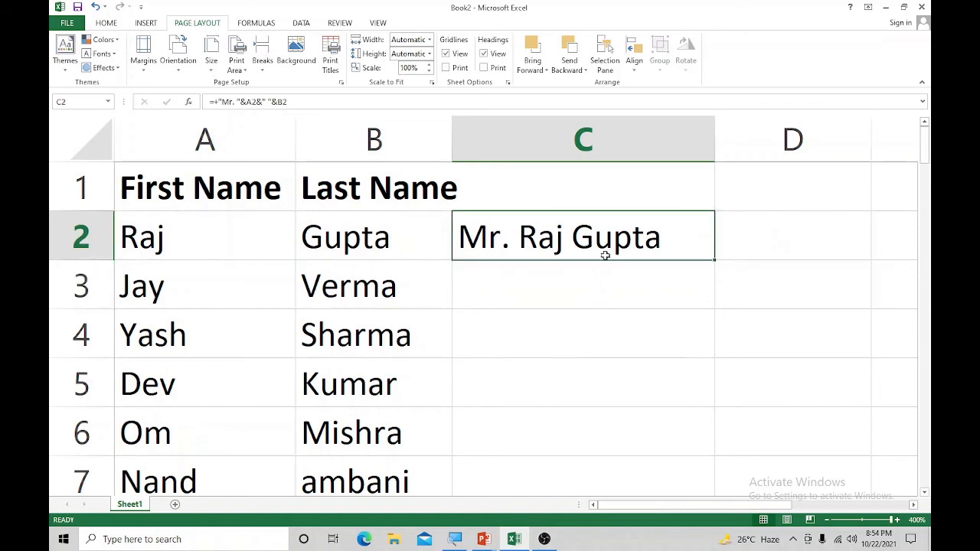
{"action": "double_click", "coordinate": [713, 259]}
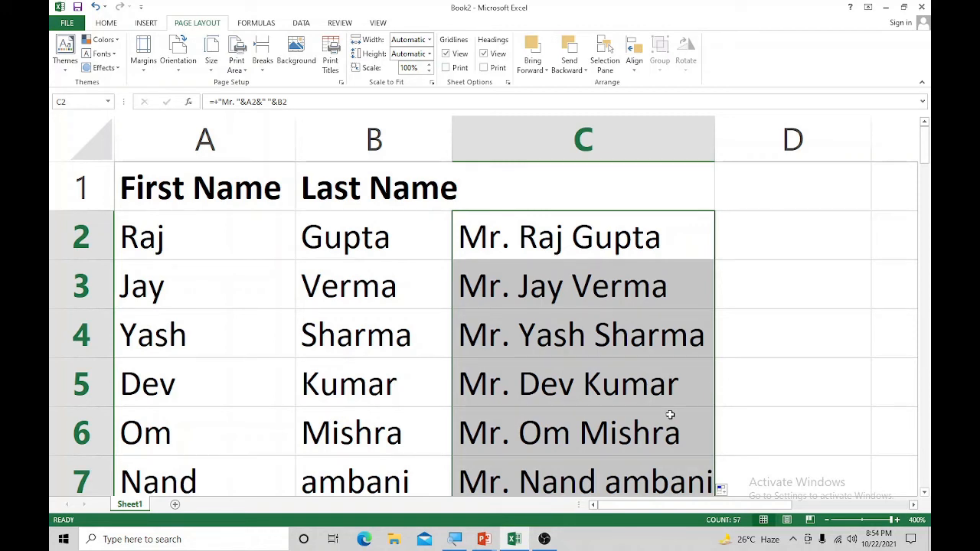
- Clear the titled names from column C and insert a blank column before the Last Name column
{"action": "key", "text": "Delete"}
{"action": "left_click", "coordinate": [547, 328]}
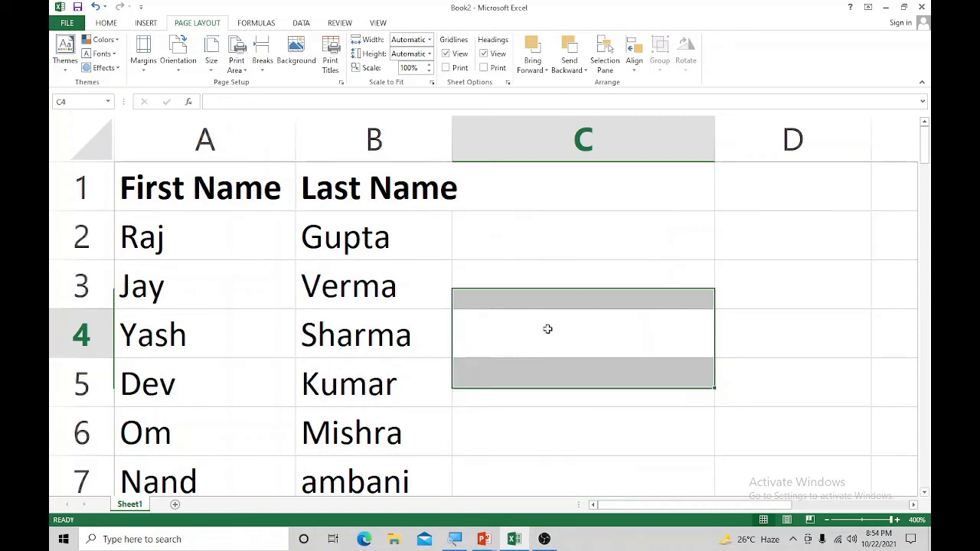
{"action": "left_click", "coordinate": [385, 200]}
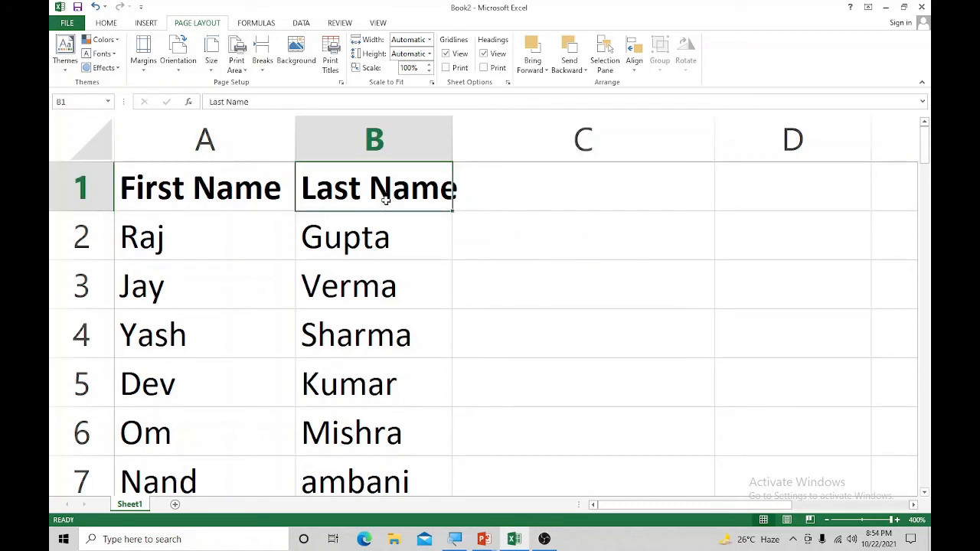
{"action": "key", "text": "alt"}
{"action": "key", "text": "i"}
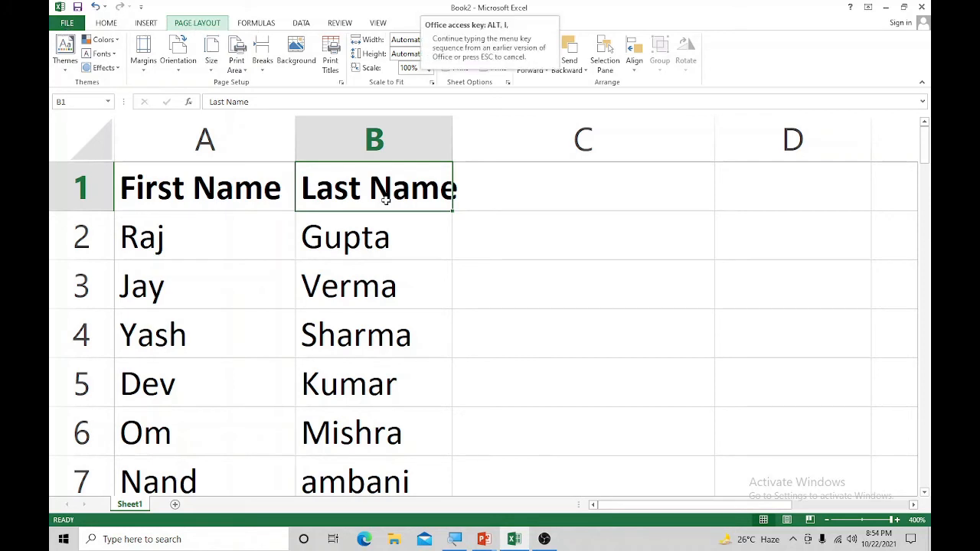
{"action": "key", "text": "c"}
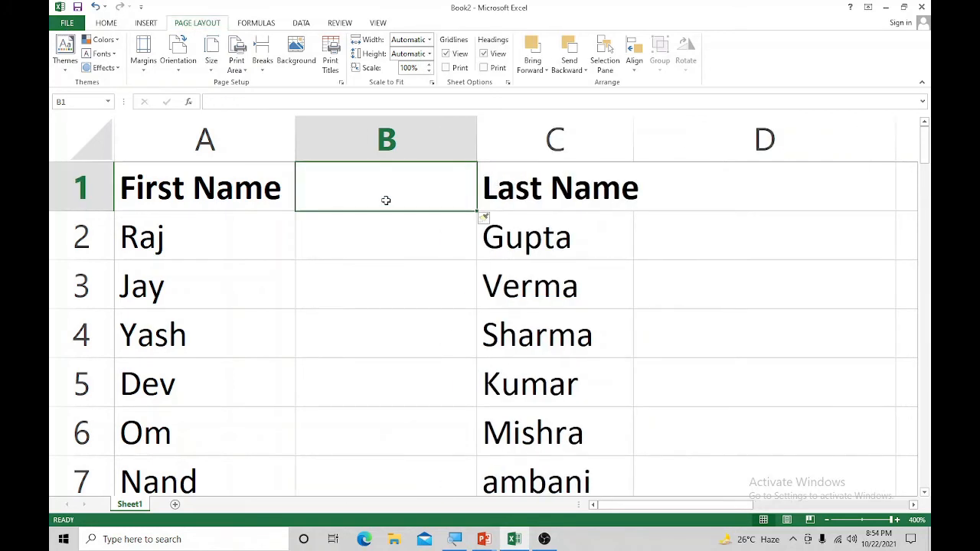
- Enter the header Middle Name in B1 and autofit the width of column B
{"action": "type", "text": "Middle Name"}
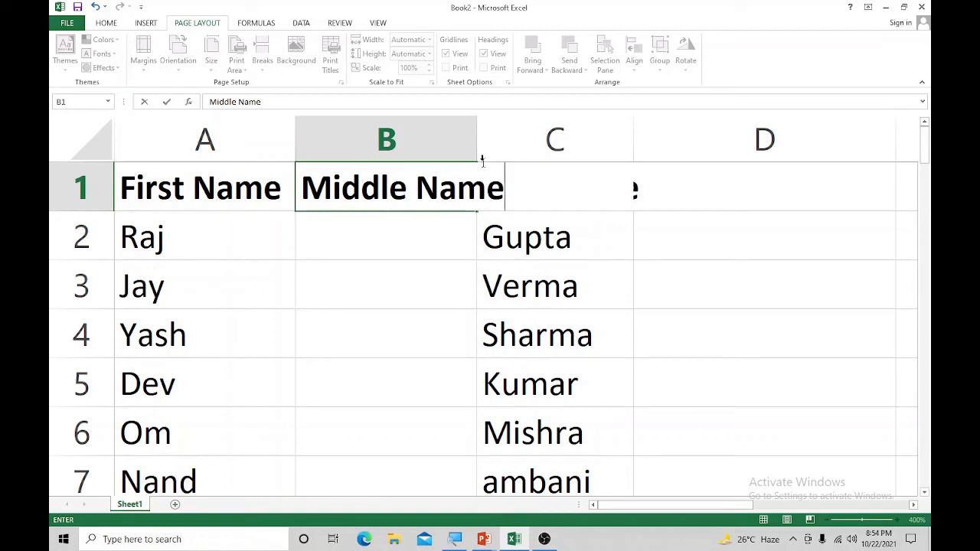
{"action": "key", "text": "Return"}
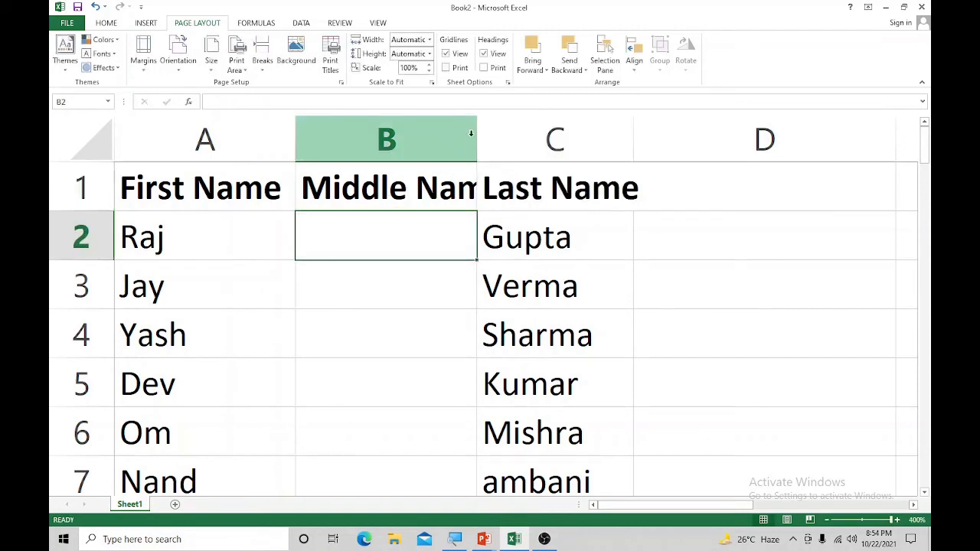
{"action": "double_click", "coordinate": [476, 138]}
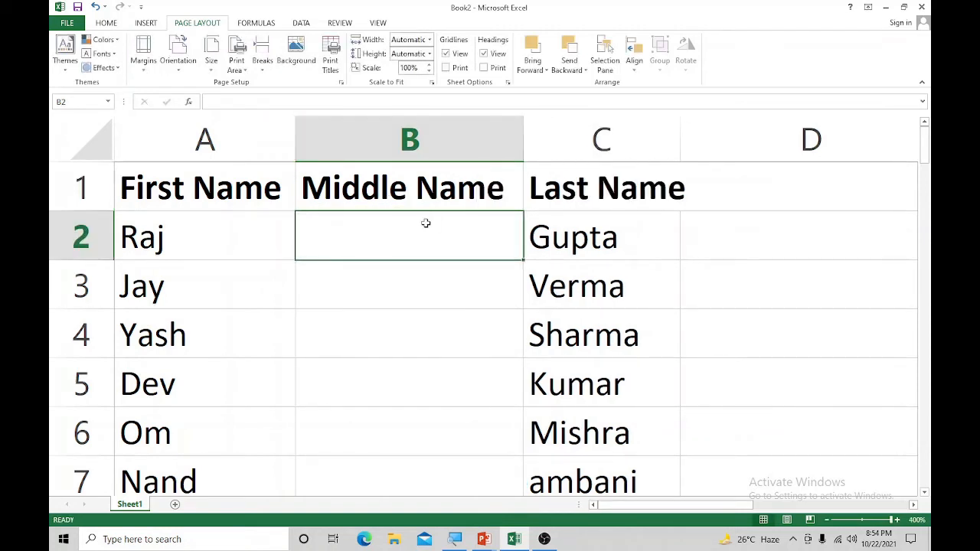
- Enter a sample middle name in each of the cells B2, B3 and B4
{"action": "type", "text": "Ky"}
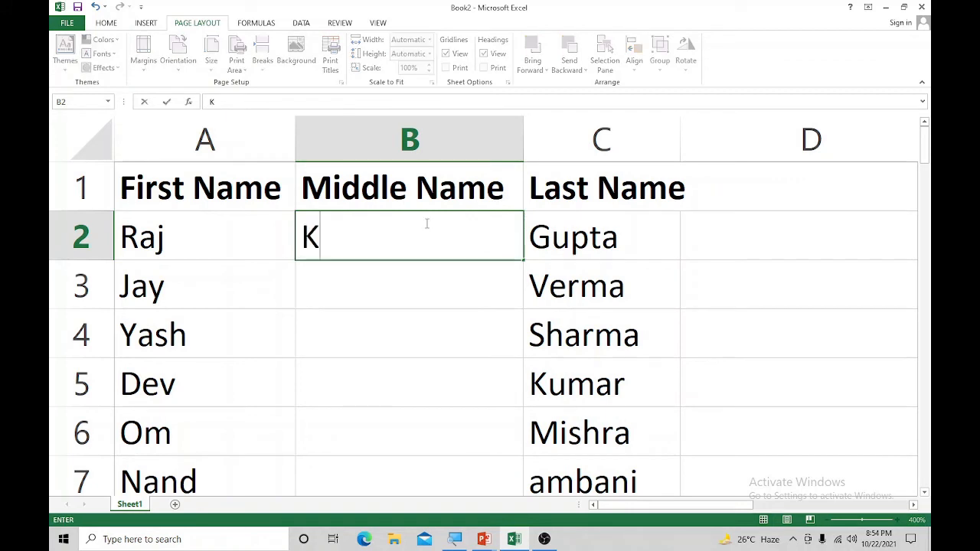
{"action": "key", "text": "BackSpace"}
{"action": "type", "text": "umar"}
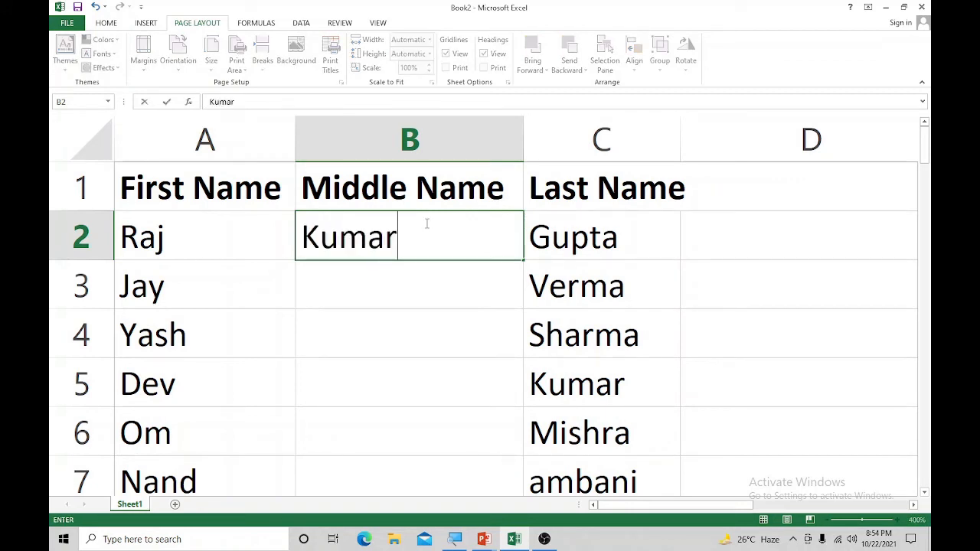
{"action": "key", "text": "Return"}
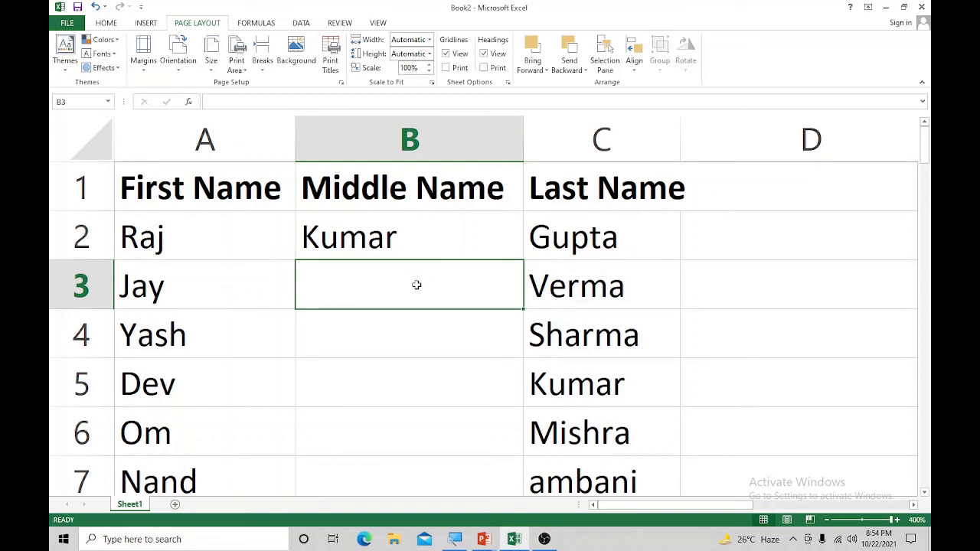
{"action": "type", "text": "Ram"}
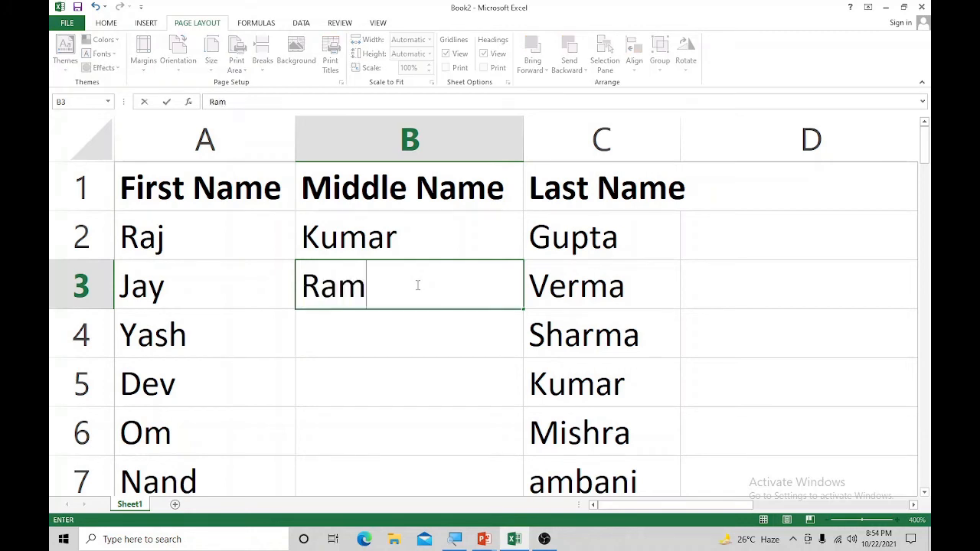
{"action": "key", "text": "Return"}
{"action": "type", "text": "D"}
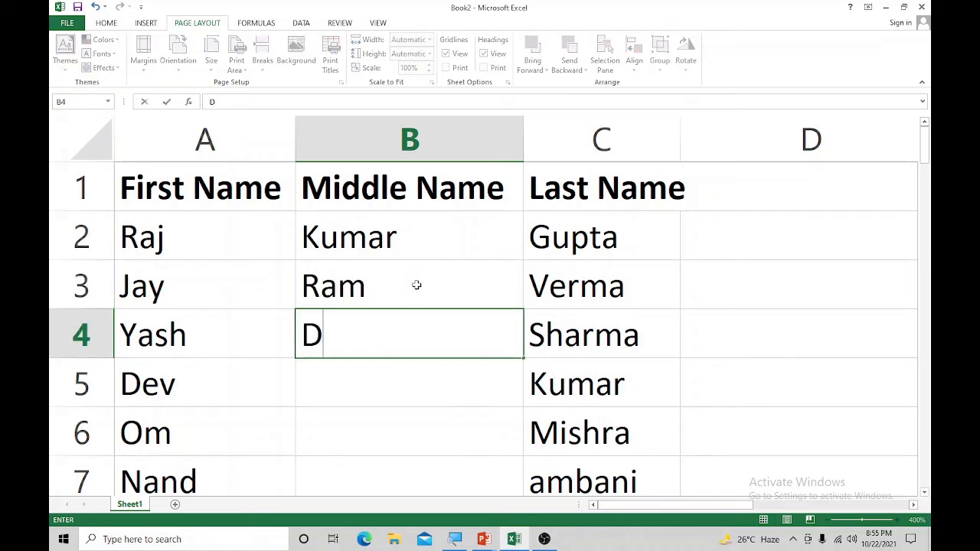
{"action": "type", "text": "ev"}
{"action": "key", "text": "Return"}
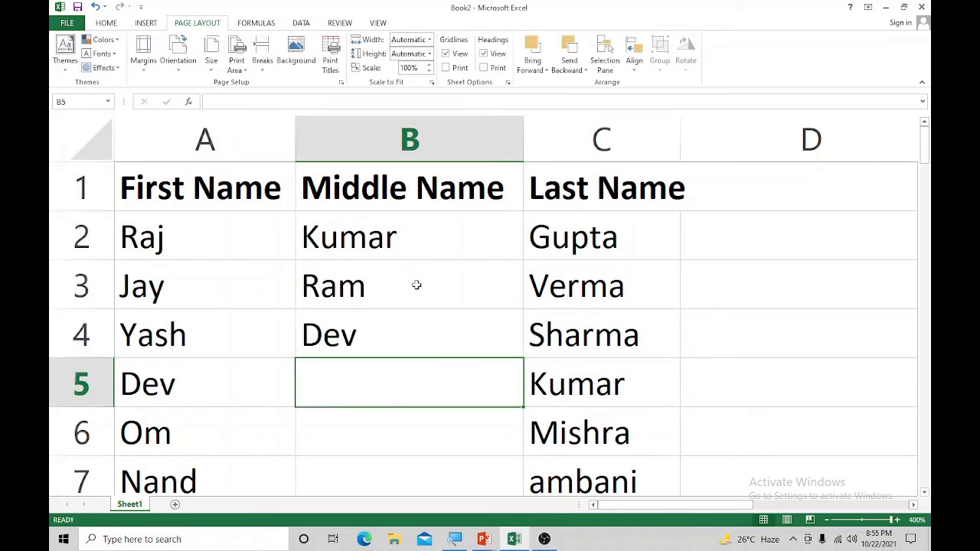
- Fill the middle names from B2:B4 down to the end of the list and widen column C to fit its header
{"action": "left_click_drag", "start_coordinate": [453, 242], "coordinate": [447, 320]}
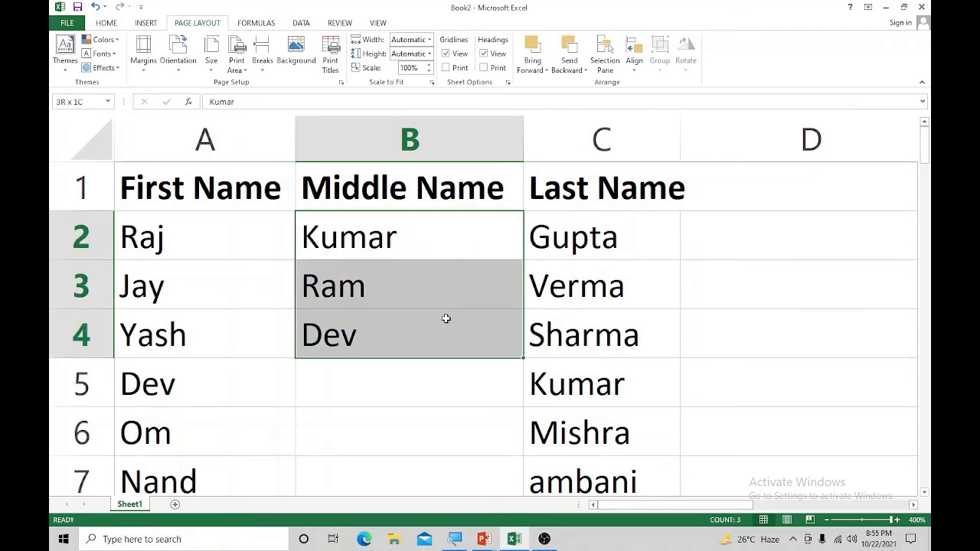
{"action": "double_click", "coordinate": [521, 363]}
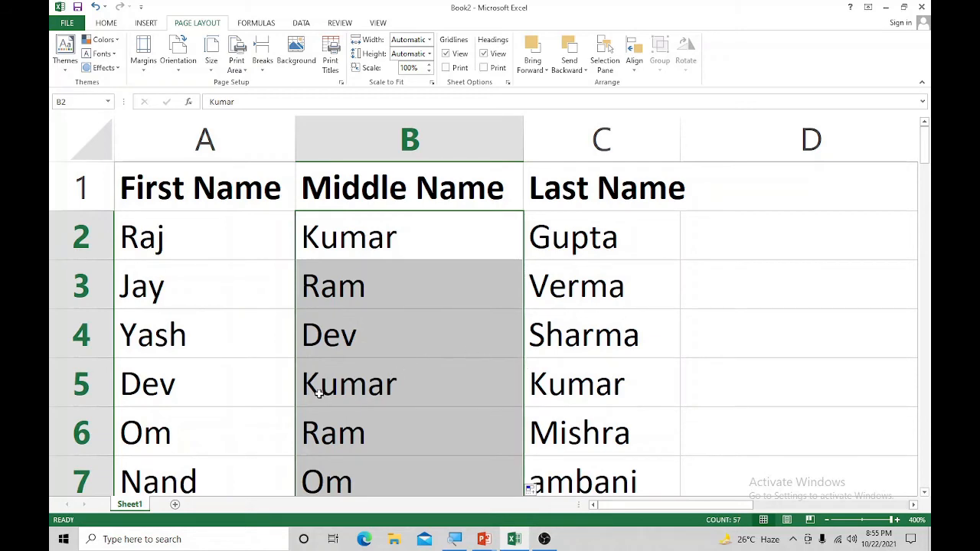
{"action": "scroll", "coordinate": [318, 393], "scroll_direction": "down", "scroll_amount": 3}
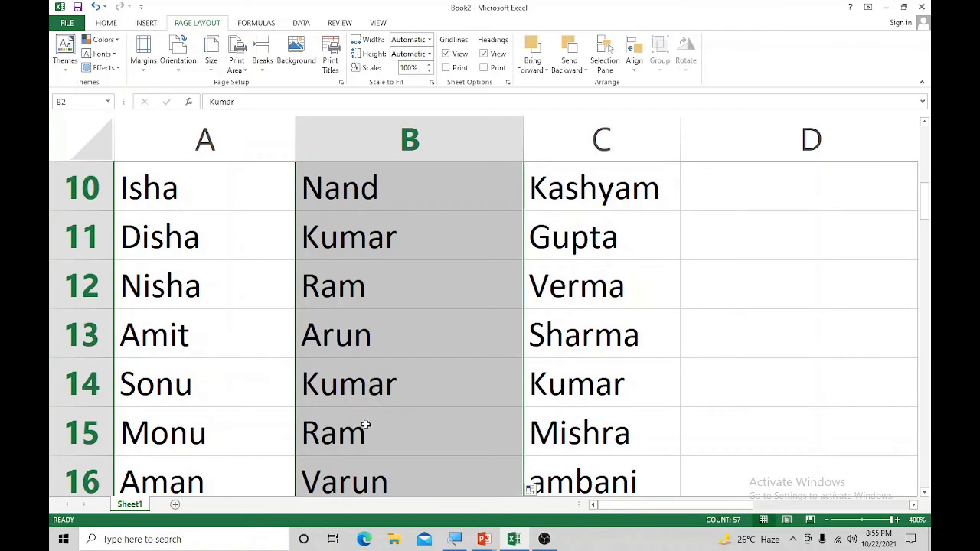
{"action": "scroll", "coordinate": [365, 421], "scroll_direction": "down", "scroll_amount": 1}
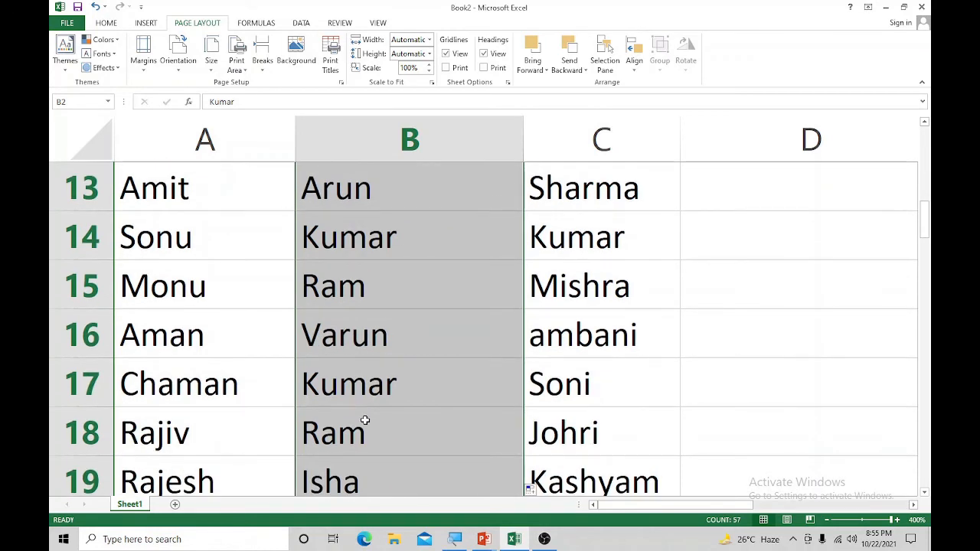
{"action": "scroll", "coordinate": [365, 420], "scroll_direction": "down", "scroll_amount": 1}
{"action": "scroll", "coordinate": [365, 419], "scroll_direction": "down", "scroll_amount": 1}
{"action": "scroll", "coordinate": [366, 422], "scroll_direction": "up", "scroll_amount": 5}
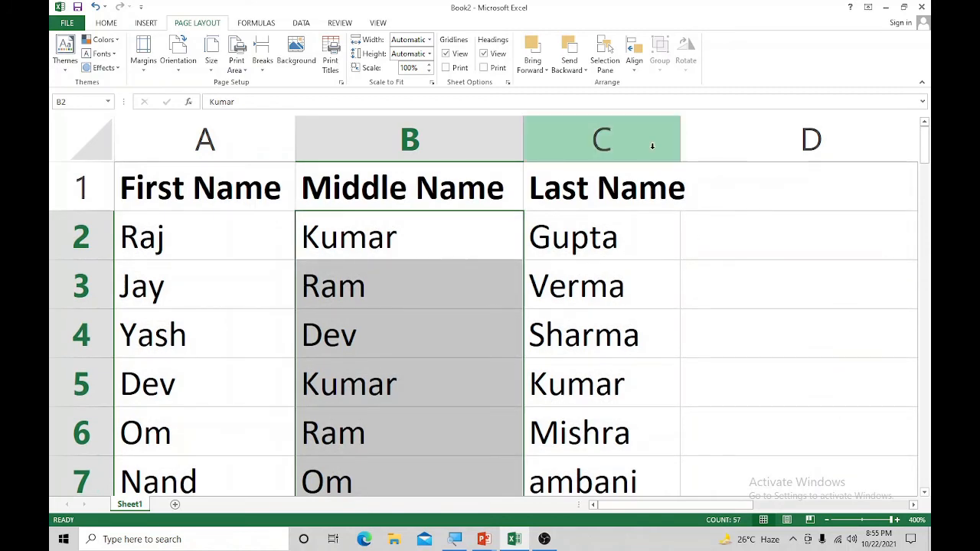
{"action": "left_click_drag", "start_coordinate": [680, 153], "coordinate": [696, 154]}
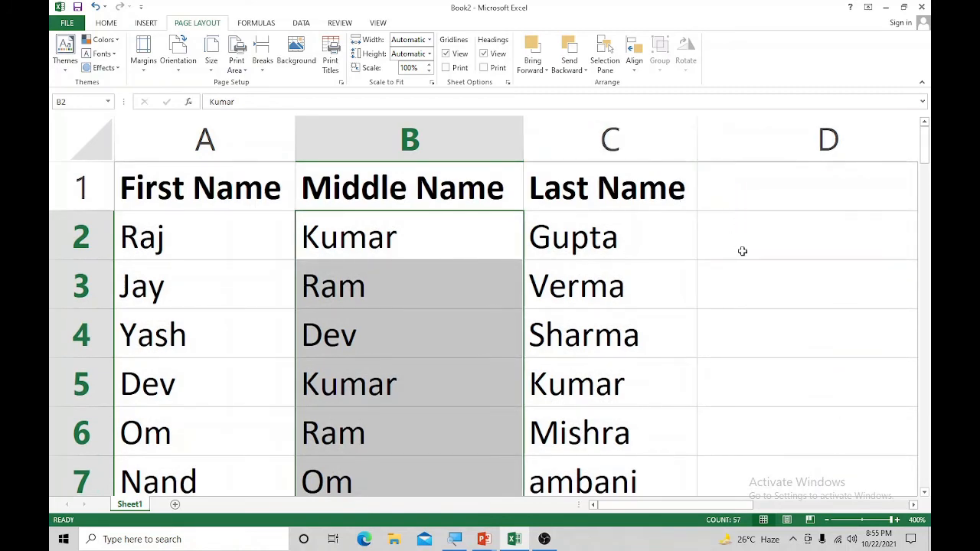
- Join the first, middle and last names with spaces in D2 using the formula =A2&" "&B2&" "&C2
{"action": "scroll", "coordinate": [743, 251], "scroll_direction": "down", "scroll_amount": 3}
{"action": "scroll", "coordinate": [742, 249], "scroll_direction": "up", "scroll_amount": 1}
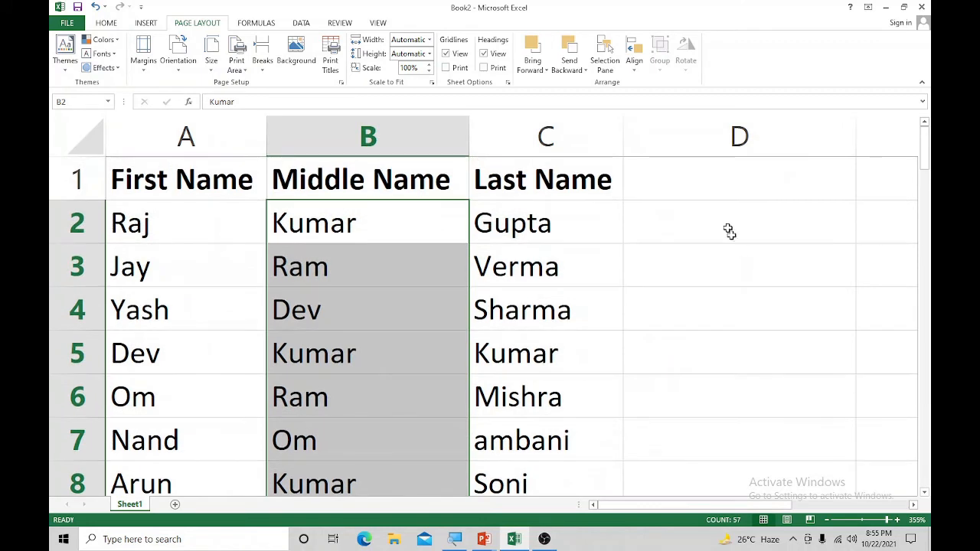
{"action": "left_click", "coordinate": [705, 219]}
{"action": "type", "text": "="}
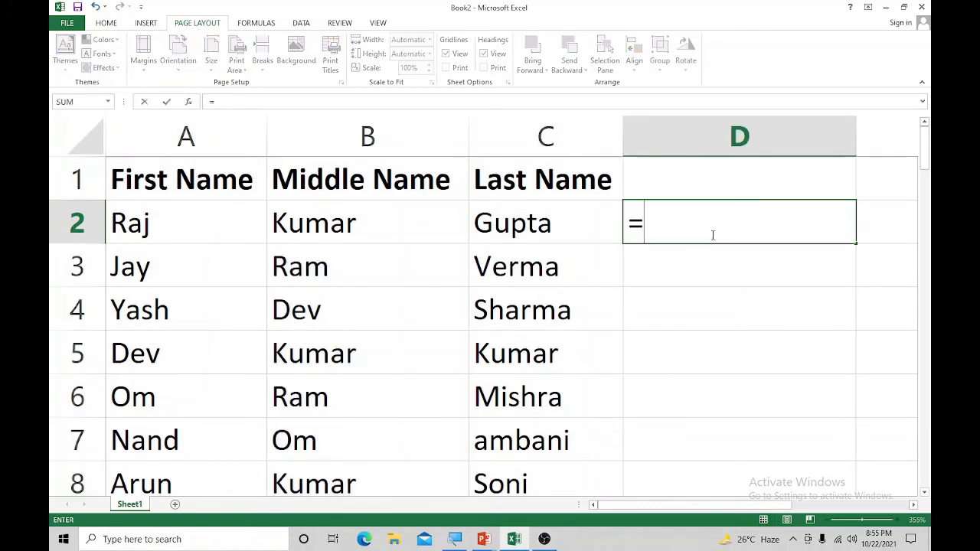
{"action": "left_click", "coordinate": [184, 226]}
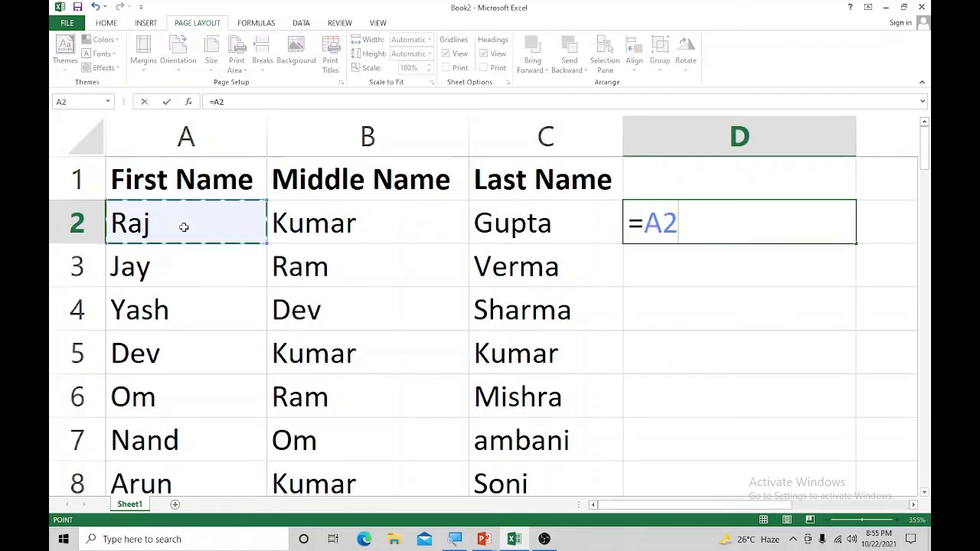
{"action": "type", "text": "&"}
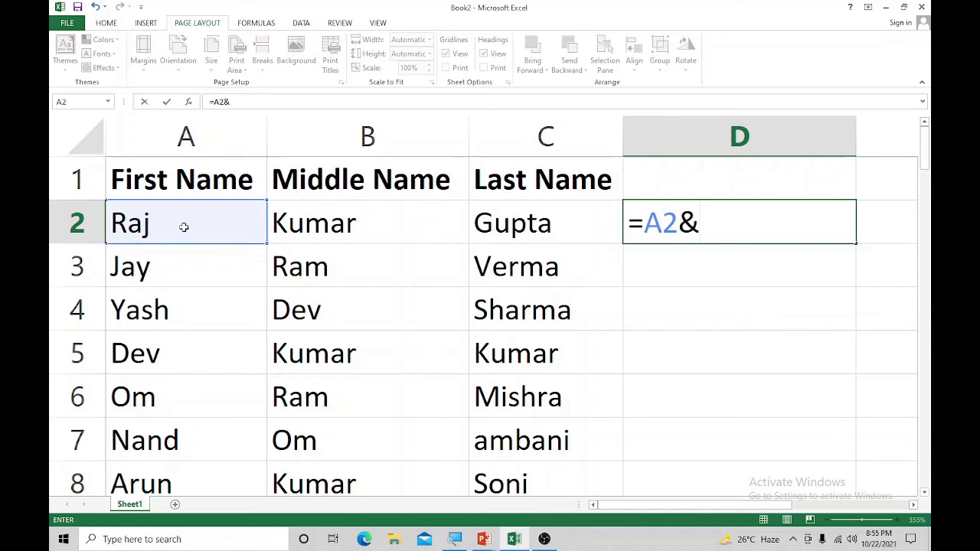
{"action": "type", "text": "\" \"&"}
{"action": "left_click", "coordinate": [370, 232]}
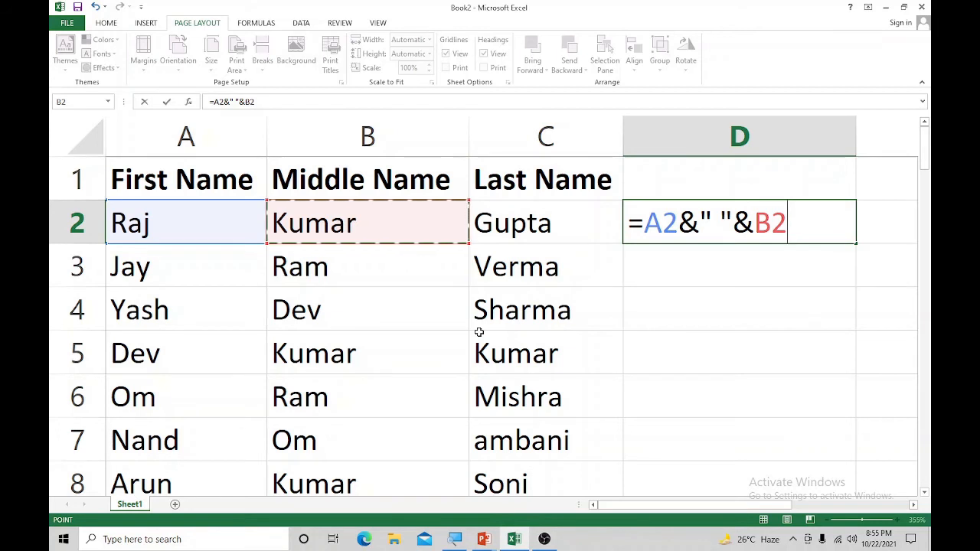
{"action": "type", "text": "&\""}
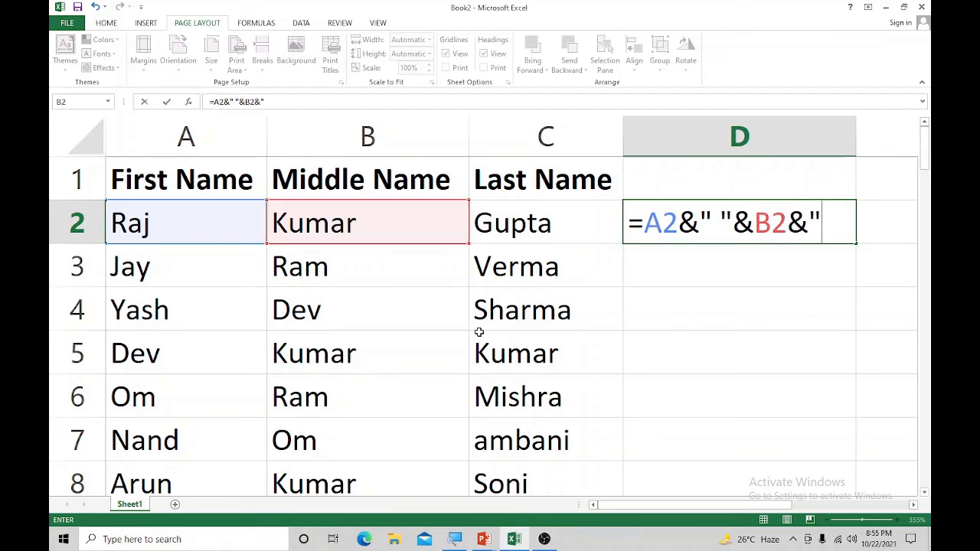
{"action": "type", "text": " \"&"}
{"action": "left_click", "coordinate": [537, 224]}
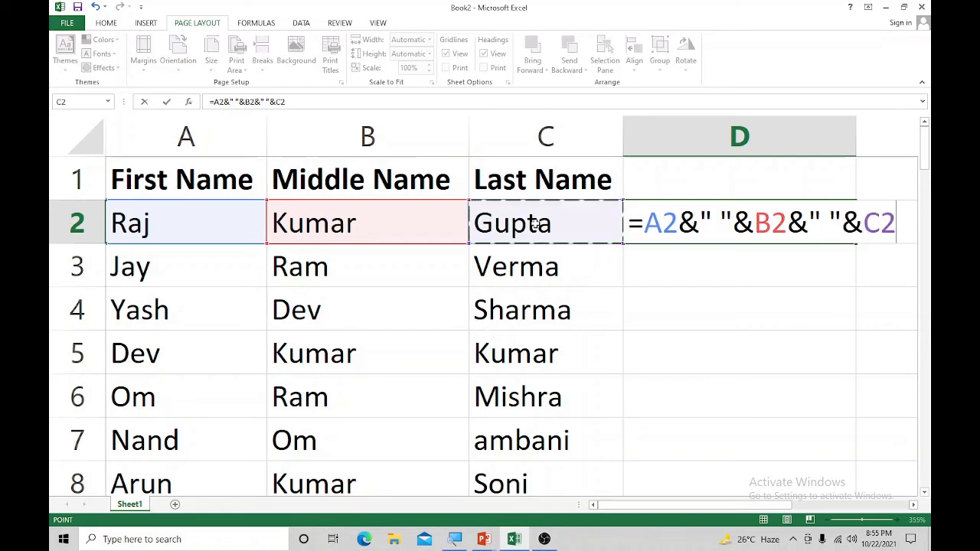
{"action": "key", "text": "Return"}
- Fill the full-name formula from D2 down to the end of the list, and undo the fill
{"action": "left_click", "coordinate": [720, 224]}
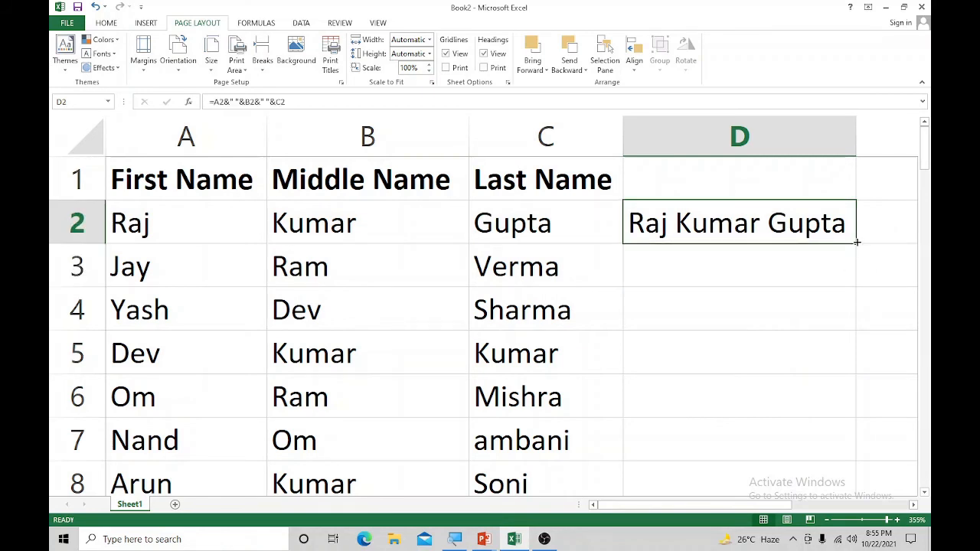
{"action": "double_click", "coordinate": [857, 242]}
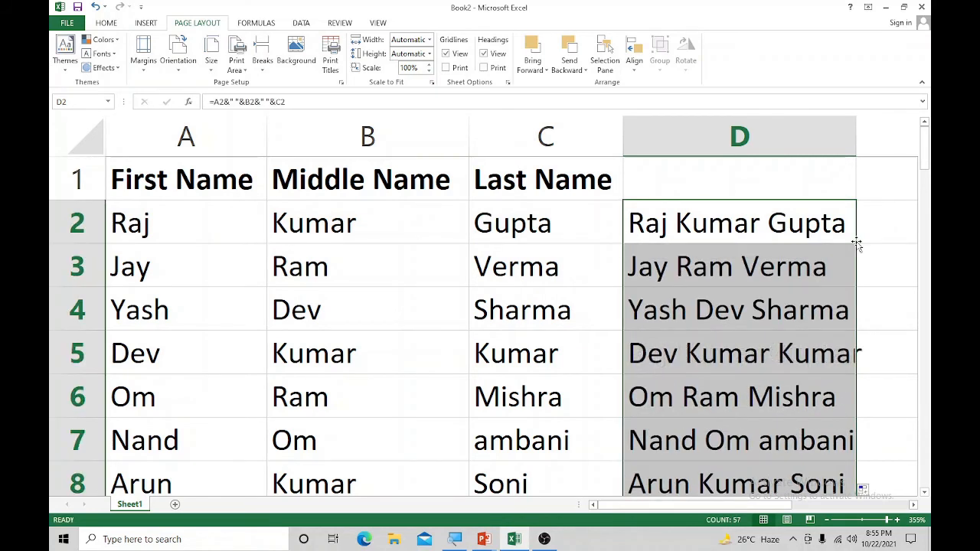
{"action": "key", "text": "ctrl+z"}
- Examine how the formula in D2 joins the three name cells and leave it as it is
{"action": "double_click", "coordinate": [764, 223]}
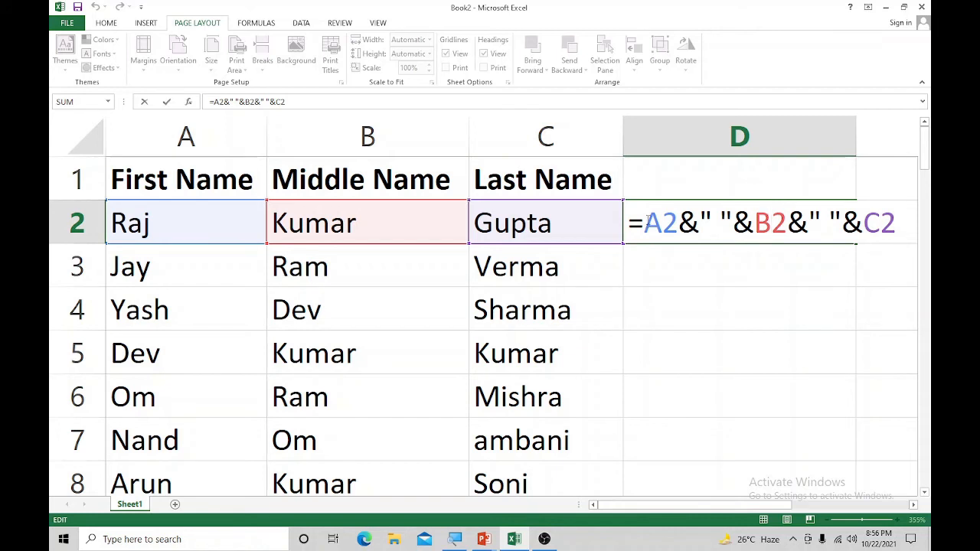
{"action": "left_click", "coordinate": [648, 222]}
{"action": "key", "text": "Return"}
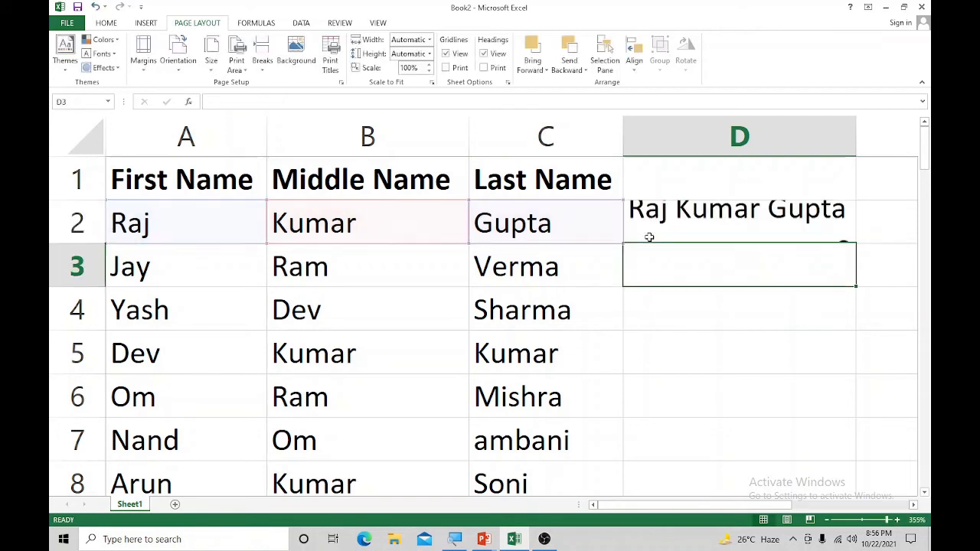
- Change the header in A1 to Father Name
{"action": "left_click", "coordinate": [197, 185]}
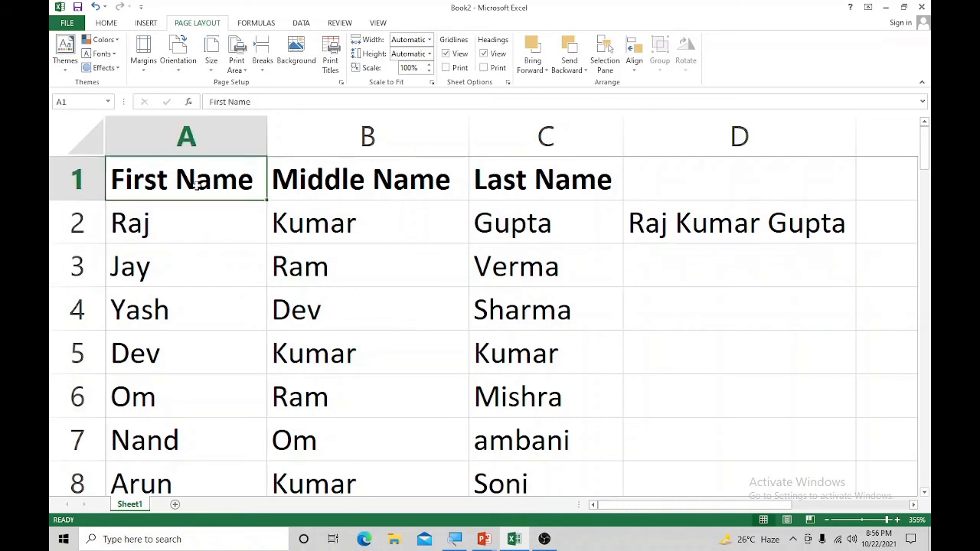
{"action": "type", "text": "Fathe"}
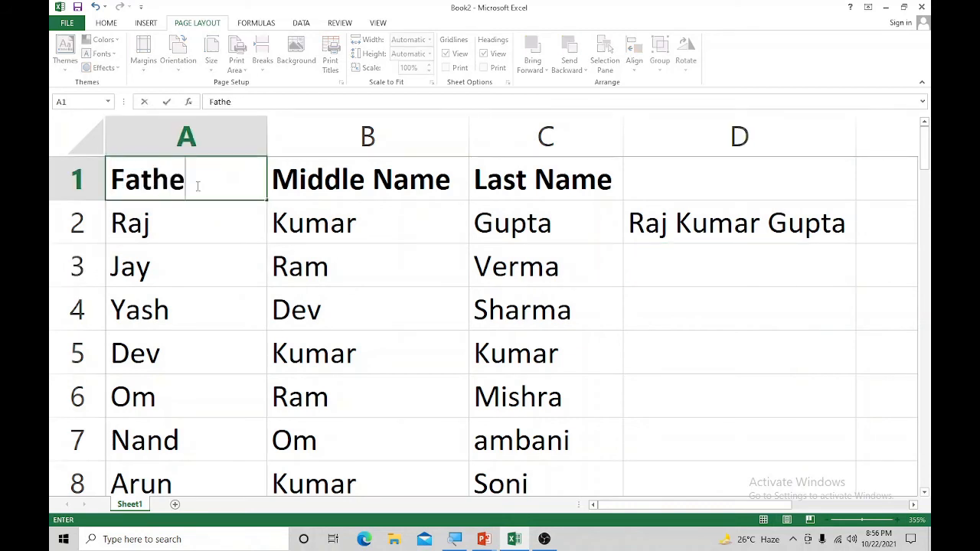
{"action": "type", "text": "r NAme"}
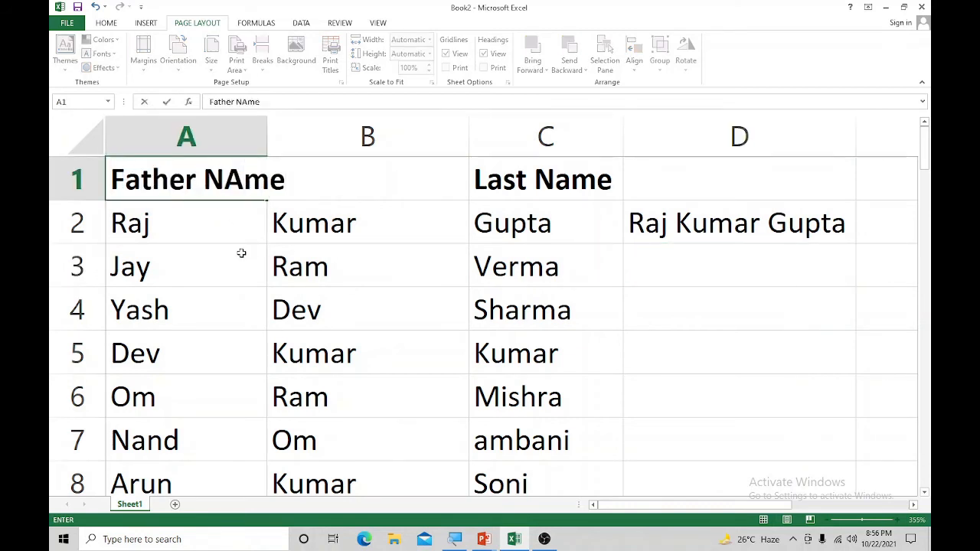
{"action": "left_click", "coordinate": [240, 253]}
- Clear the contents of columns B through D
{"action": "left_click_drag", "start_coordinate": [314, 193], "coordinate": [433, 206]}
{"action": "left_click_drag", "start_coordinate": [367, 135], "coordinate": [676, 168]}
{"action": "key", "text": "Delete"}
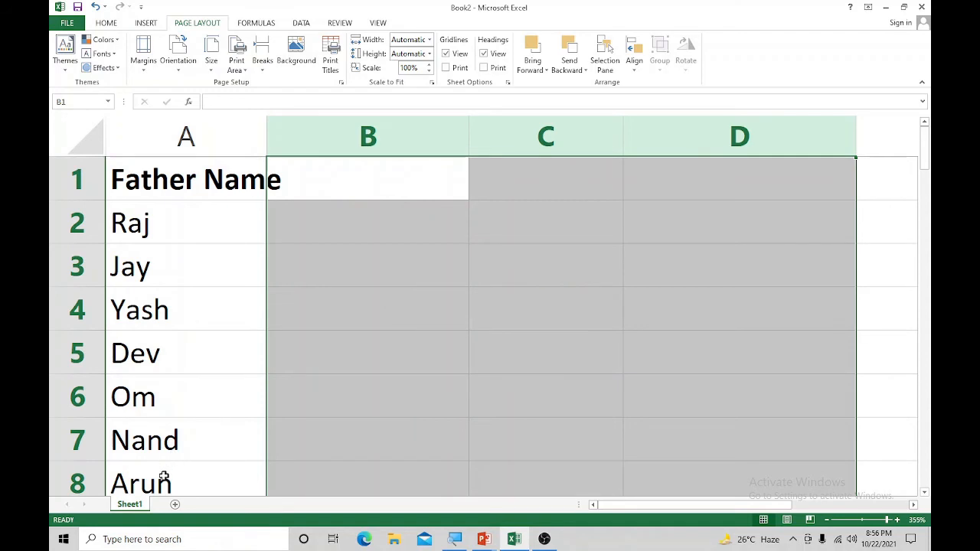
- Clear the names in column A from A10 down to the end of the list
{"action": "scroll", "coordinate": [163, 484], "scroll_direction": "down", "scroll_amount": 1}
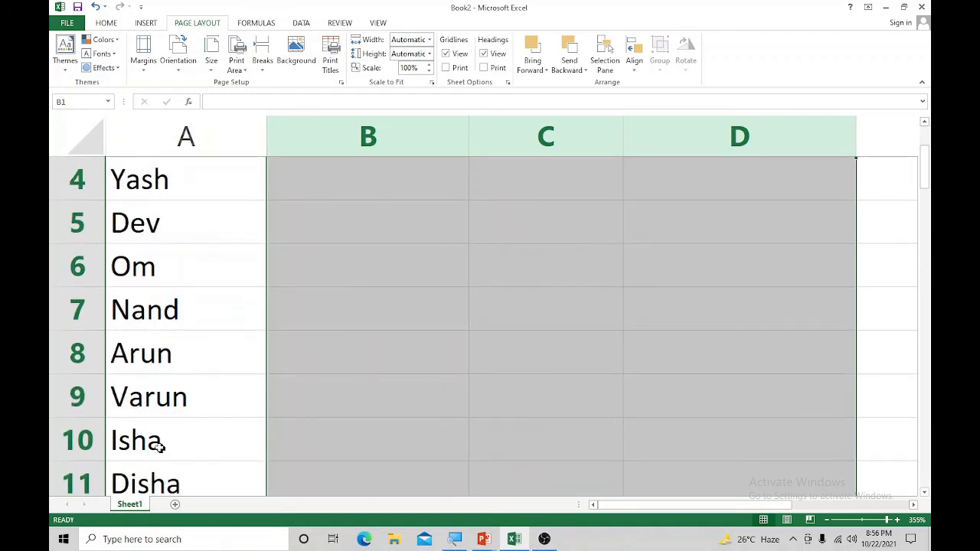
{"action": "left_click", "coordinate": [119, 442]}
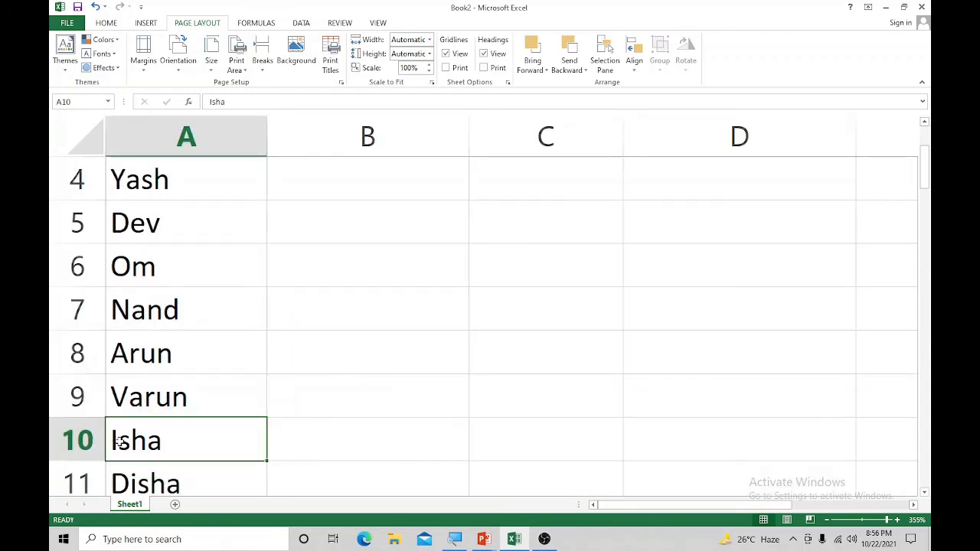
{"action": "key", "text": "shift+Down"}
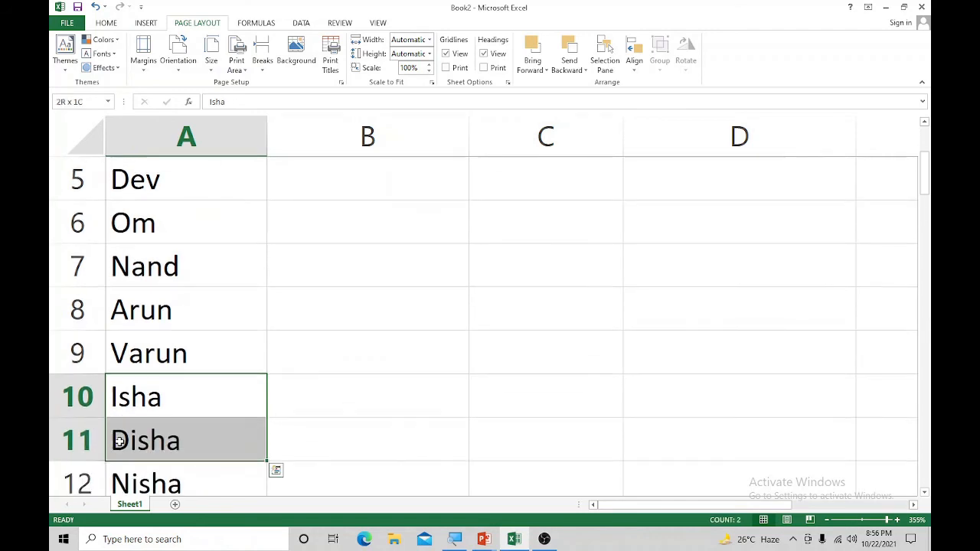
{"action": "key", "text": "ctrl+shift+Down"}
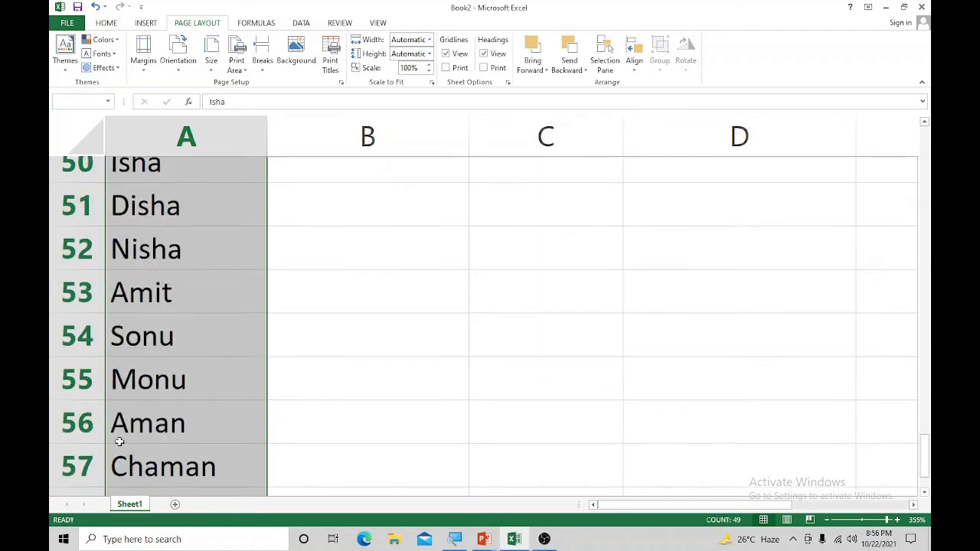
{"action": "key", "text": "Delete"}
- Prefix the first name in the list with a title in B2 using the formula ="Mr. "&A2
{"action": "scroll", "coordinate": [119, 442], "scroll_direction": "up", "scroll_amount": 2}
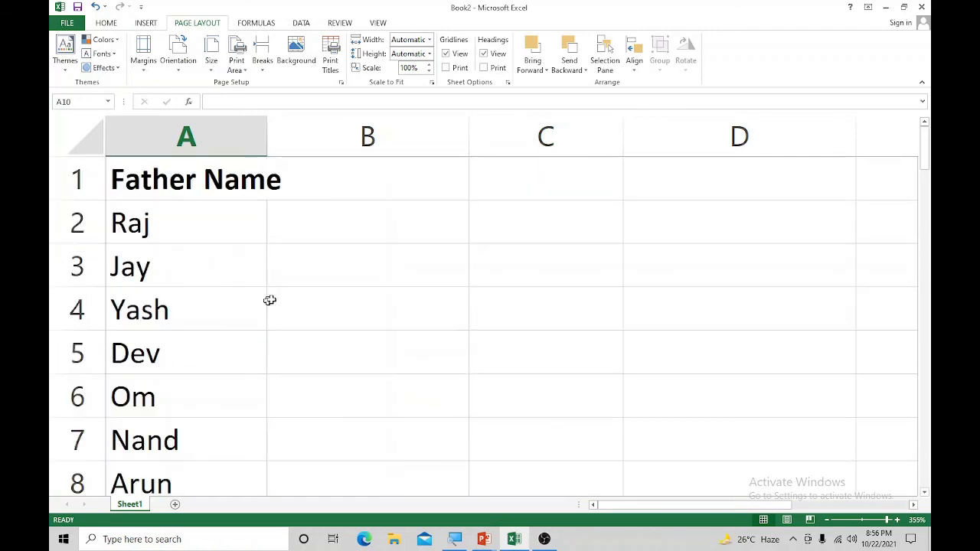
{"action": "left_click", "coordinate": [352, 226]}
{"action": "type", "text": "="}
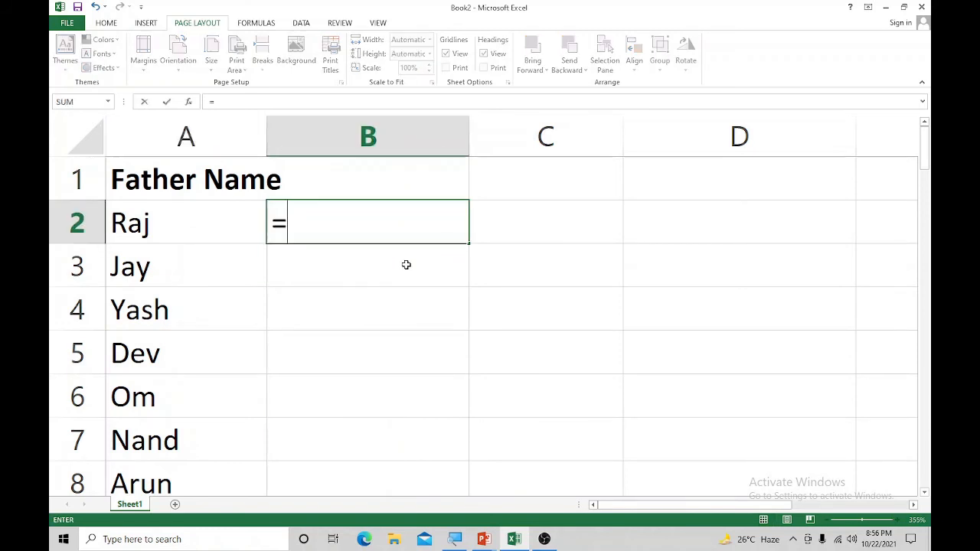
{"action": "type", "text": "\"Mr. "}
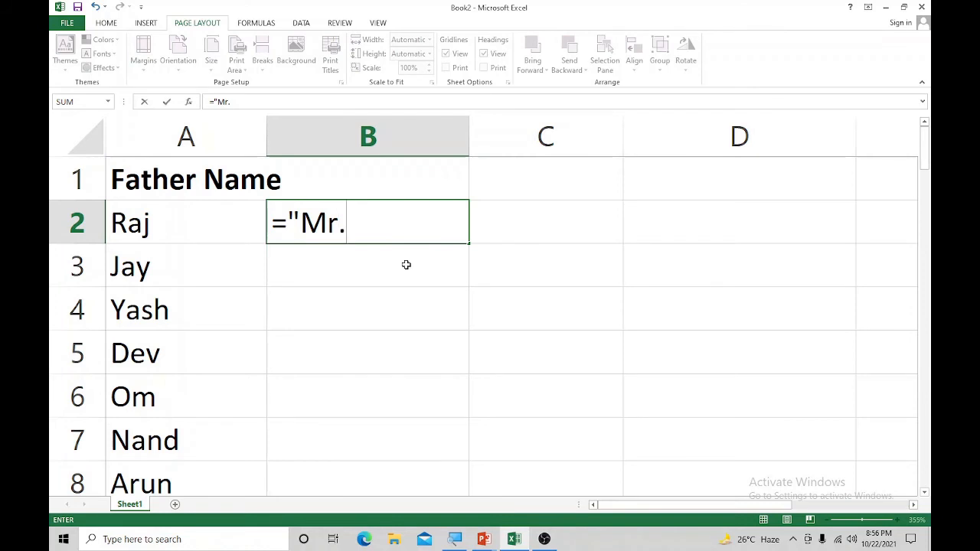
{"action": "type", "text": "\"&"}
{"action": "left_click", "coordinate": [157, 223]}
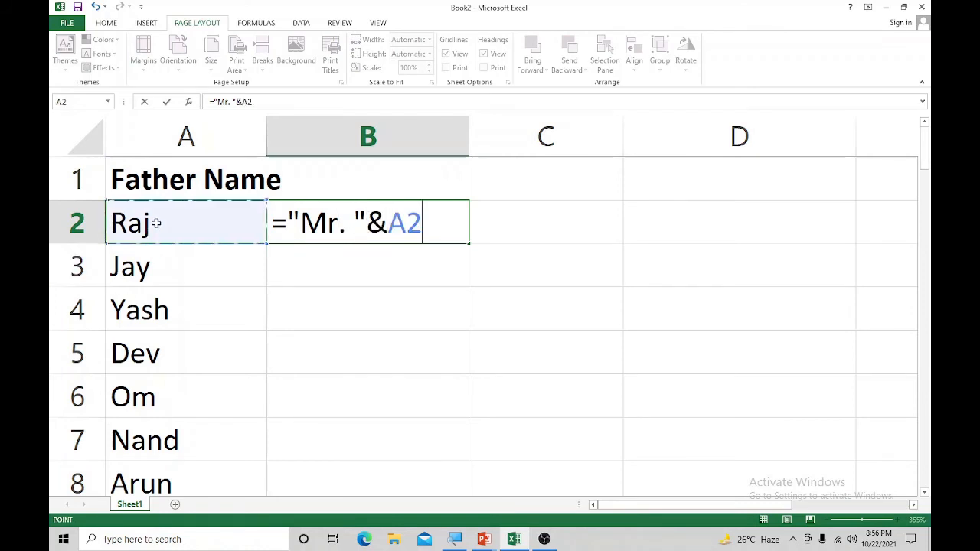
{"action": "key", "text": "Return"}
- Examine the title formula in B2 and clear the cell
{"action": "double_click", "coordinate": [368, 213]}
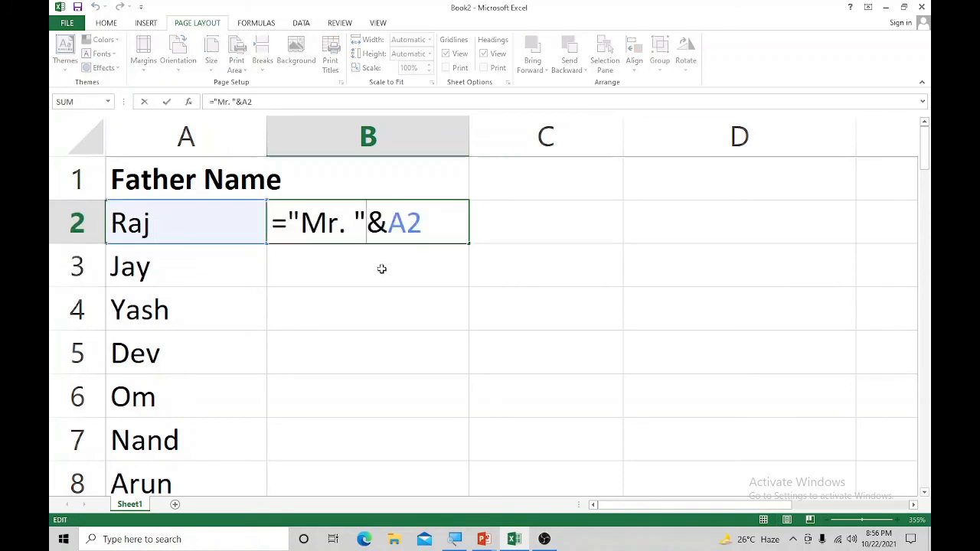
{"action": "key", "text": "Return"}
{"action": "key", "text": "Up"}
{"action": "key", "text": "Delete"}
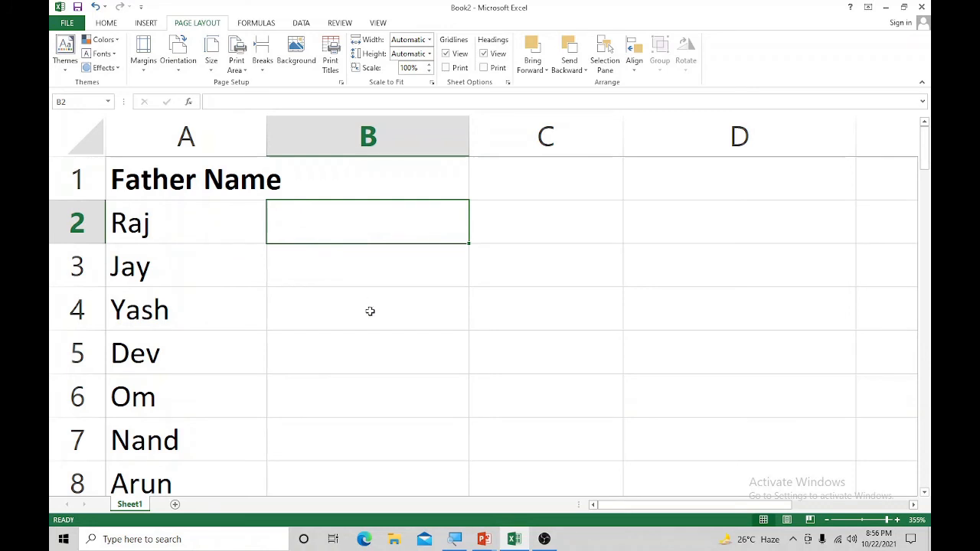
- Undo the edits back to the First Name and Last Name list with the titled full names in column C
{"action": "key", "text": "ctrl+z"}
{"action": "key", "text": "ctrl+z"}
{"action": "key", "text": "ctrl+z"}
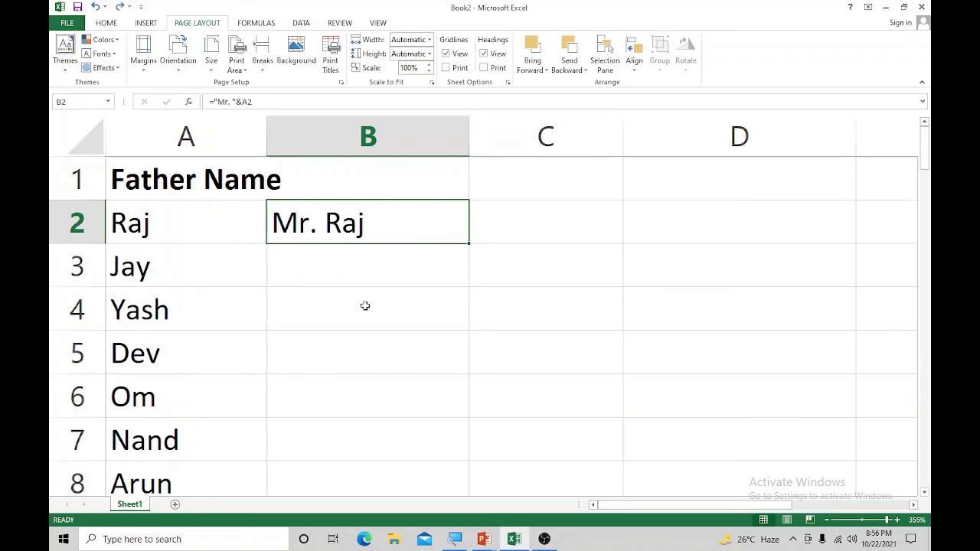
{"action": "key", "text": "ctrl+z"}
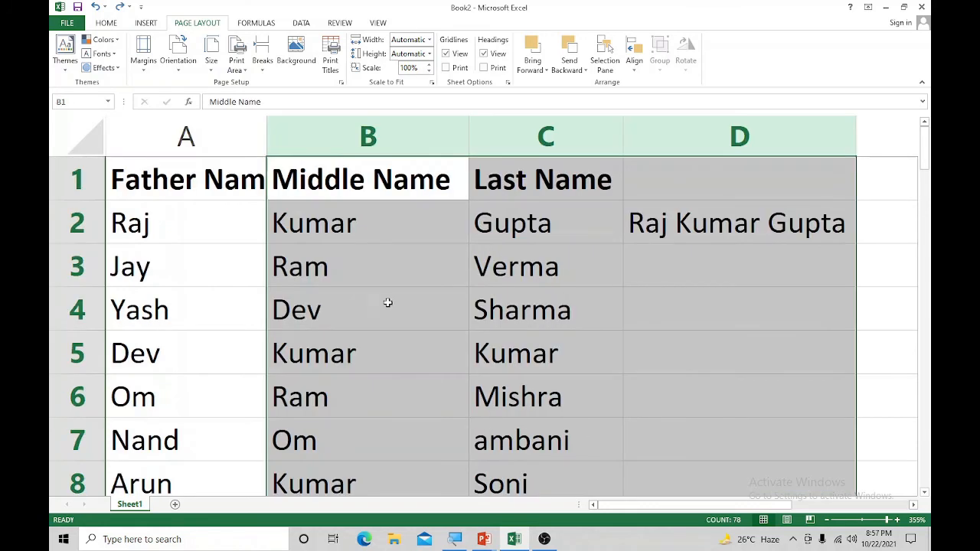
{"action": "key", "text": "ctrl+z"}
{"action": "key", "text": "ctrl+z"}
{"action": "key", "text": "ctrl+z"}
{"action": "key", "text": "ctrl+z"}
{"action": "key", "text": "ctrl+z"}
{"action": "key", "text": "ctrl+z"}
{"action": "key", "text": "ctrl+z"}
{"action": "key", "text": "ctrl+z"}
{"action": "key", "text": "ctrl+z"}
{"action": "key", "text": "ctrl+z"}
{"action": "key", "text": "ctrl+z"}
{"action": "key", "text": "ctrl+z"}
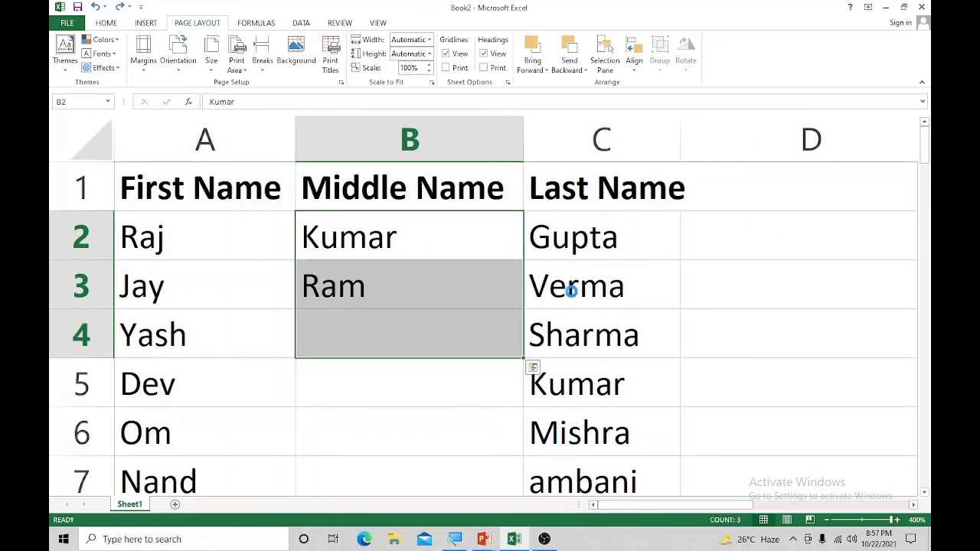
{"action": "key", "text": "ctrl+z"}
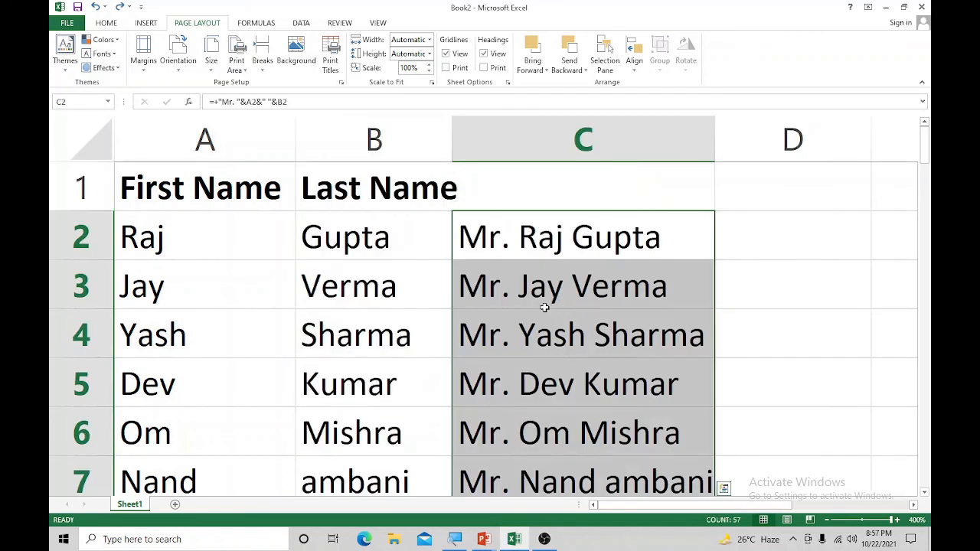
- Clear the first and last names in A2:B7 to show the formulas' dependence on them, and undo the deletion
{"action": "left_click", "coordinate": [519, 282]}
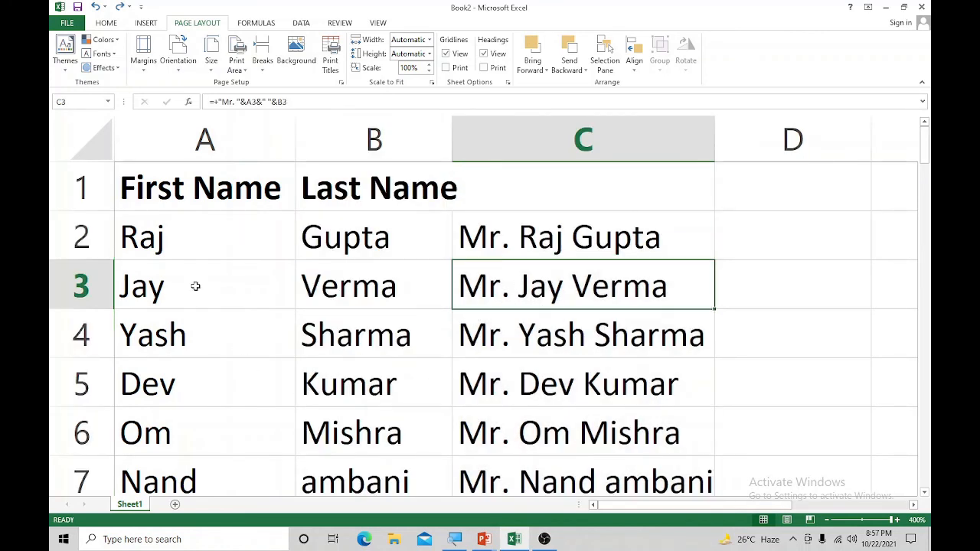
{"action": "left_click_drag", "start_coordinate": [142, 239], "coordinate": [309, 467]}
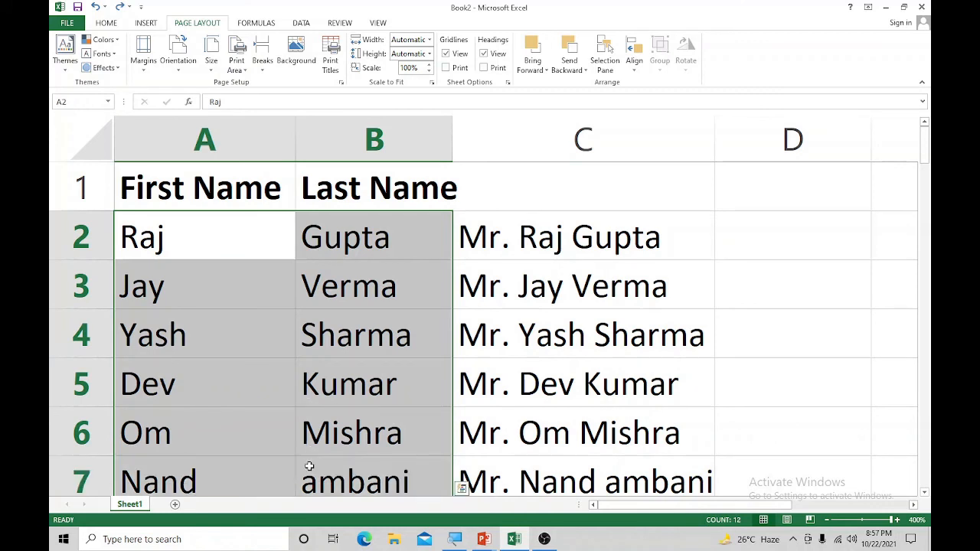
{"action": "key", "text": "Delete"}
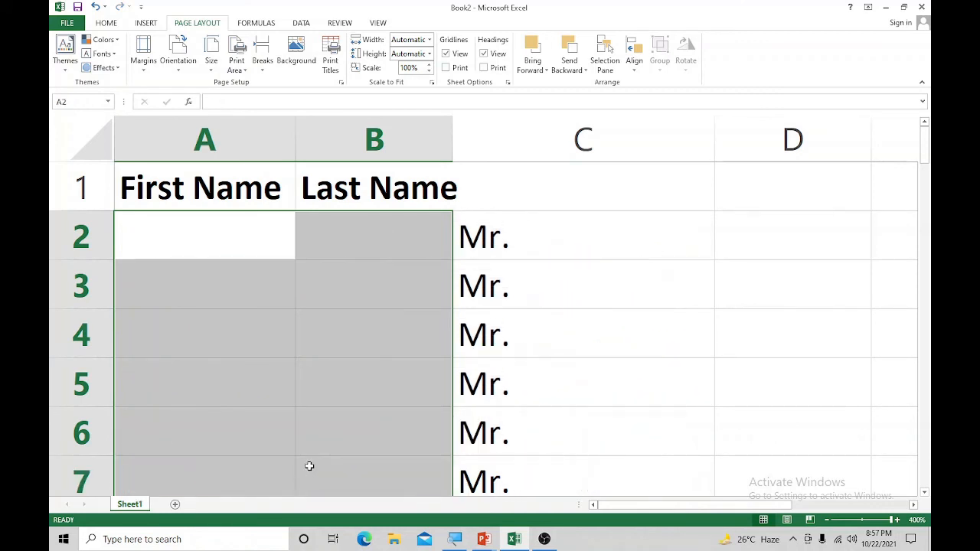
{"action": "key", "text": "ctrl+z"}
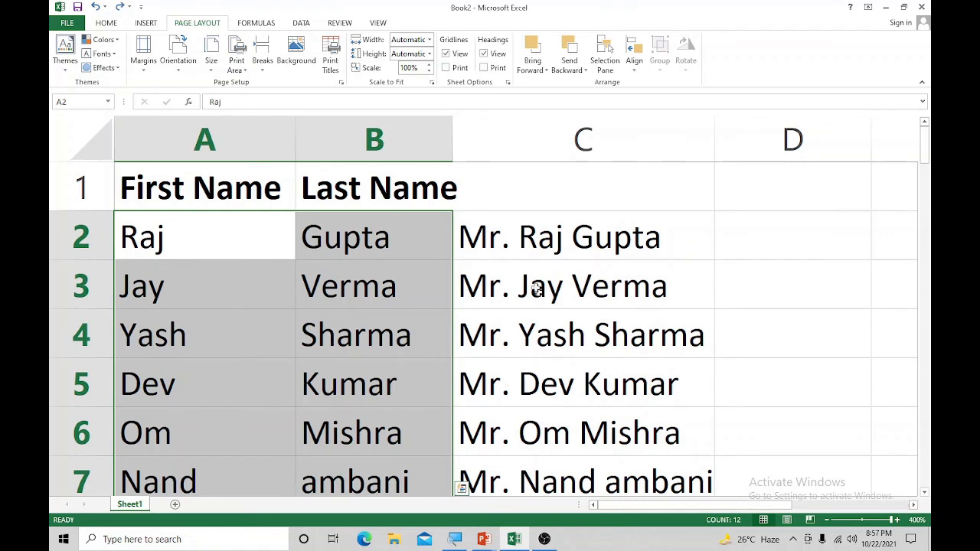
- Clear the titled full names from C2:C7
{"action": "left_click_drag", "start_coordinate": [492, 242], "coordinate": [612, 467]}
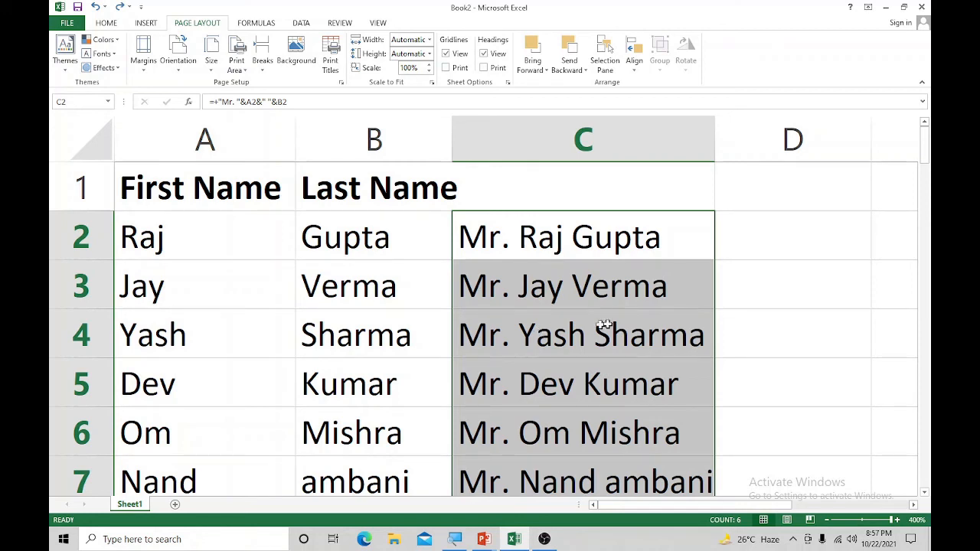
{"action": "left_click", "coordinate": [521, 337]}
{"action": "left_click_drag", "start_coordinate": [525, 258], "coordinate": [567, 484]}
{"action": "key", "text": "Delete"}
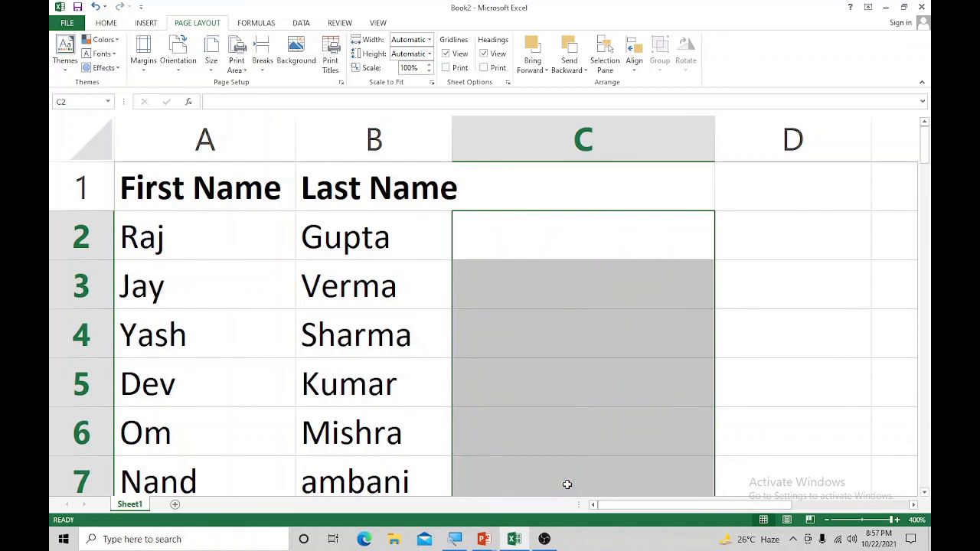
- Enter the formula =A2&" "&B2&" Ji" in C2 to join the first name, last name and the suffix Ji
{"action": "left_click", "coordinate": [520, 254]}
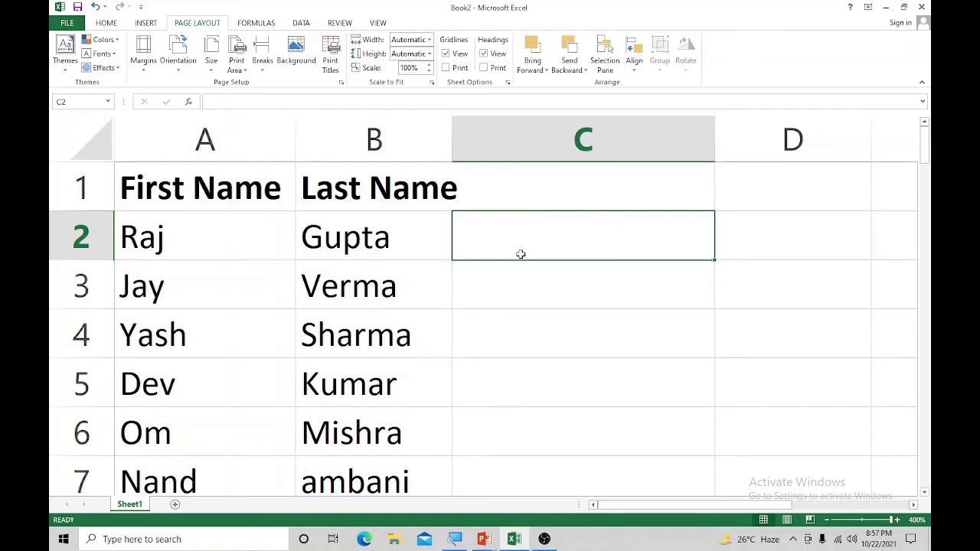
{"action": "type", "text": "="}
{"action": "left_click", "coordinate": [144, 237]}
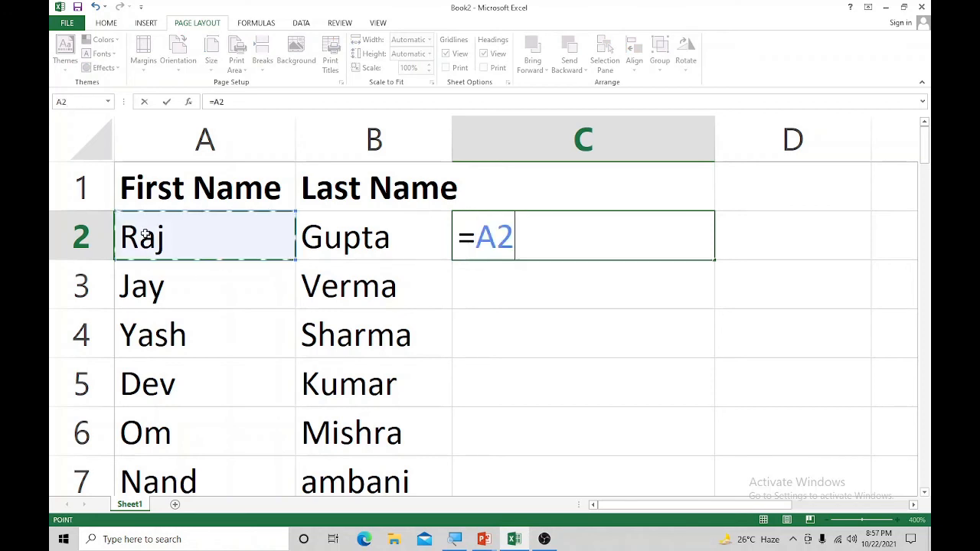
{"action": "type", "text": "&"}
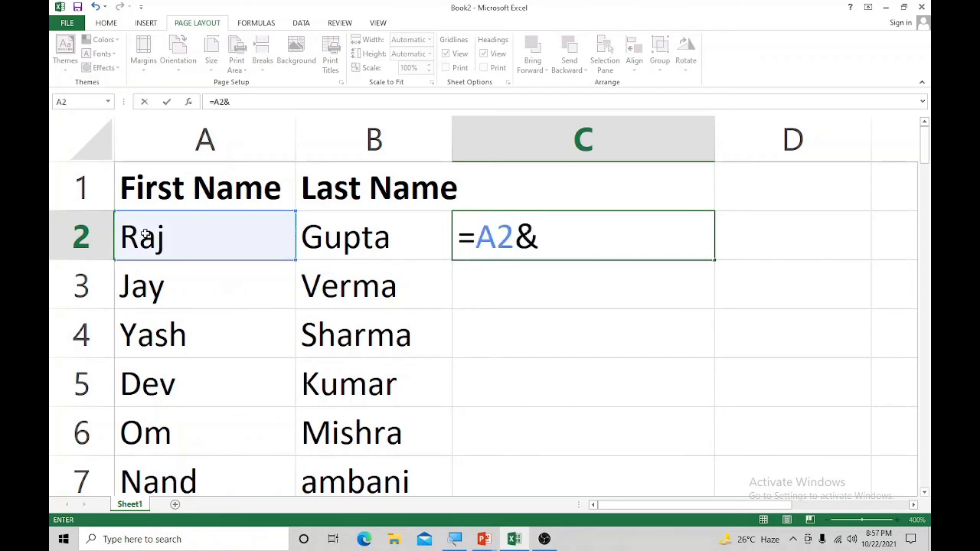
{"action": "type", "text": "\" \"&"}
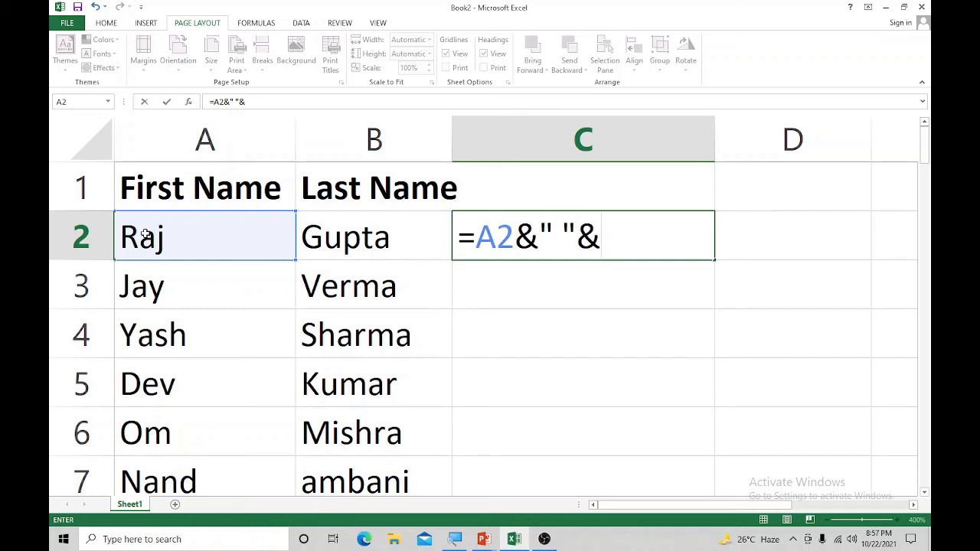
{"action": "left_click", "coordinate": [352, 246]}
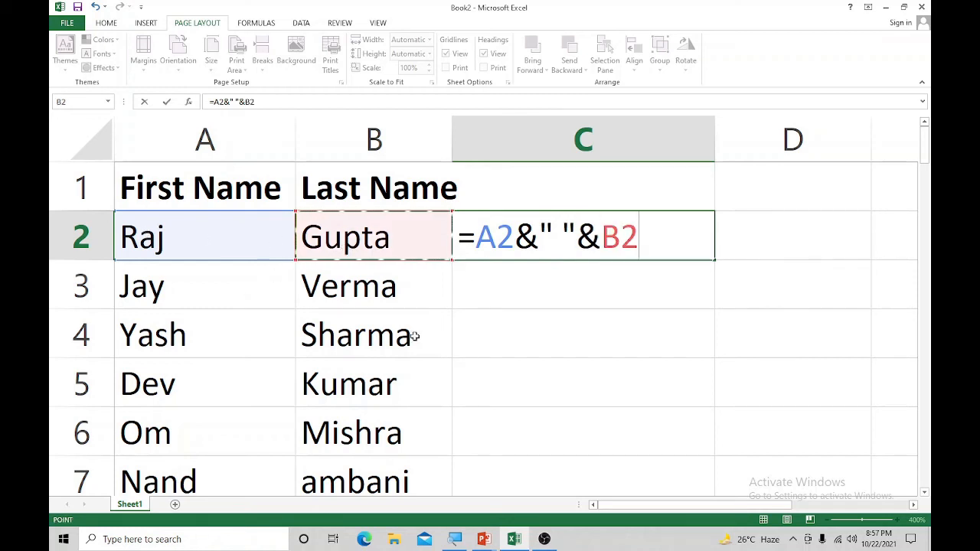
{"action": "type", "text": "&"}
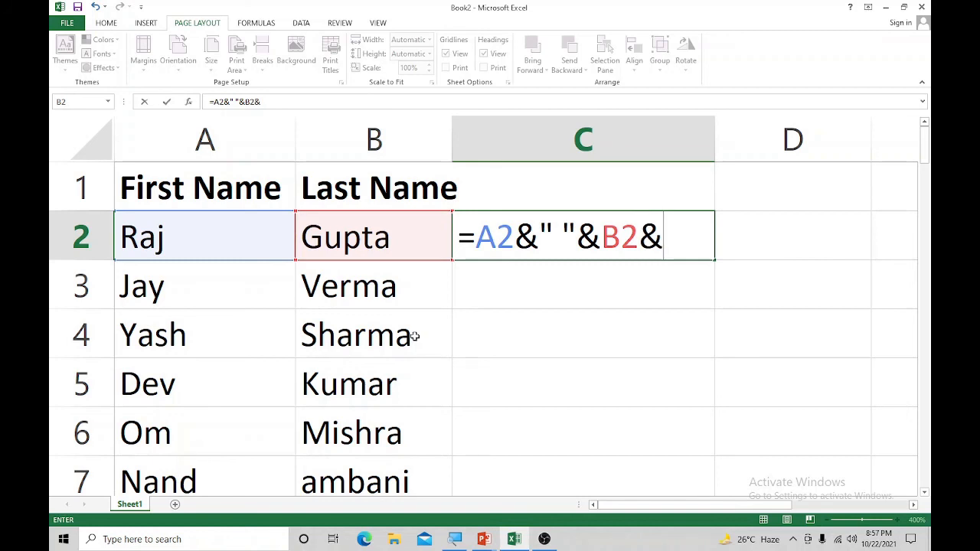
{"action": "type", "text": "\" Ji"}
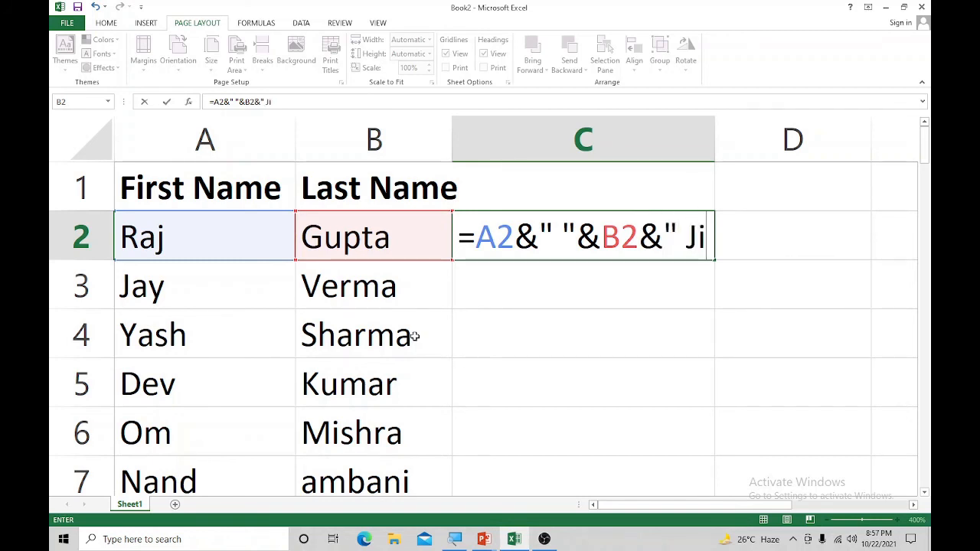
{"action": "type", "text": "\""}
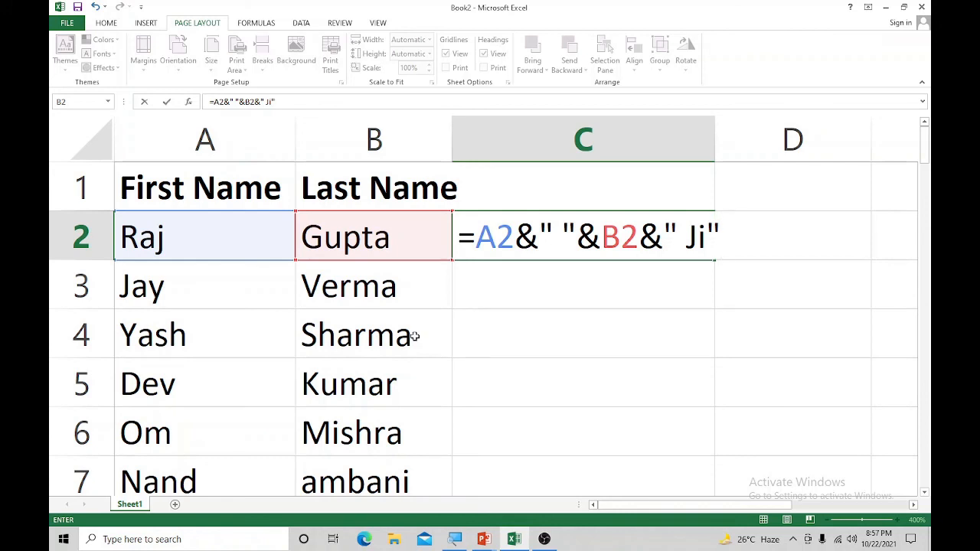
{"action": "key", "text": "Return"}
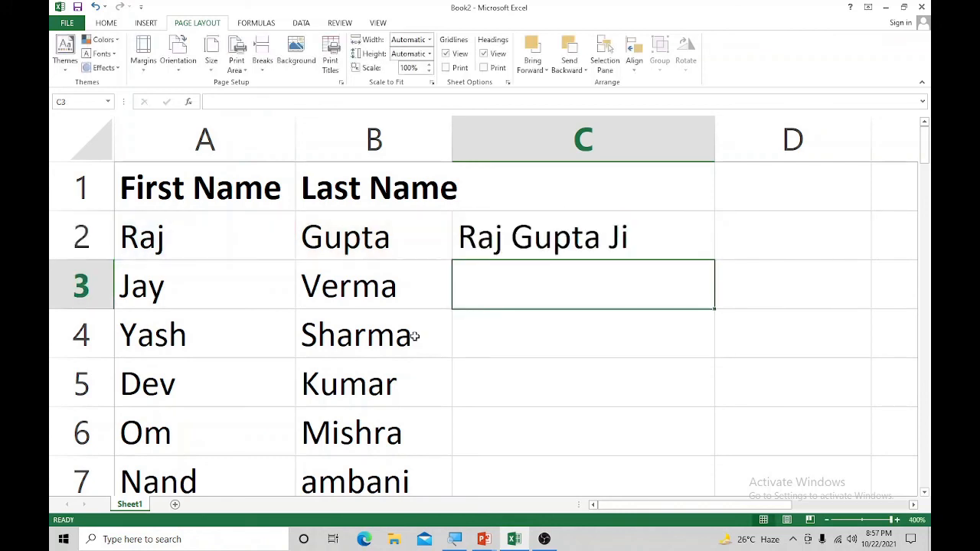
- Fill the C2 formula down to C7 with column C widened to fit, and review the formula in C2
{"action": "left_click", "coordinate": [559, 241]}
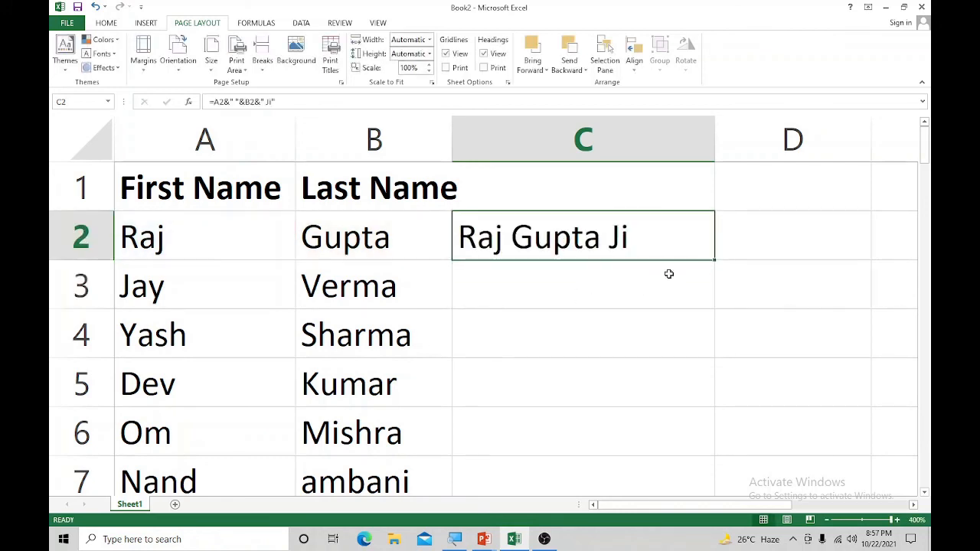
{"action": "double_click", "coordinate": [716, 261]}
{"action": "left_click_drag", "start_coordinate": [574, 238], "coordinate": [693, 238]}
{"action": "double_click", "coordinate": [682, 247]}
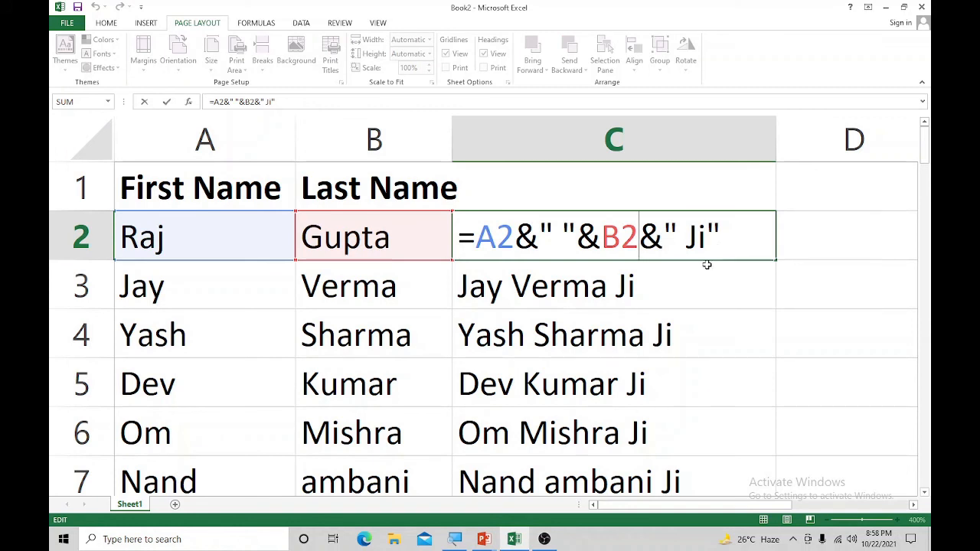
{"action": "key", "text": "Return"}
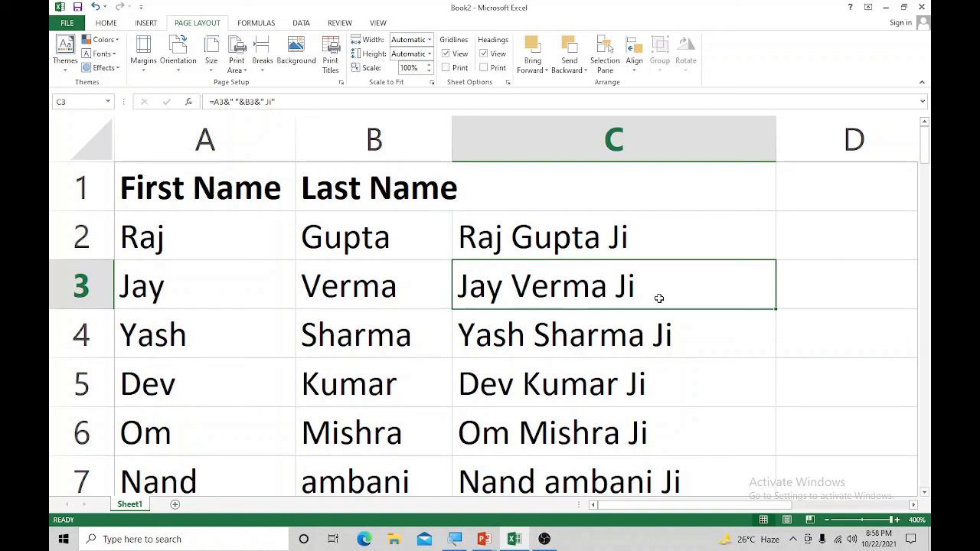
- Clear the whole name list, including the headings and the formulas in columns A to C
{"action": "left_click", "coordinate": [182, 227]}
{"action": "left_click", "coordinate": [523, 298], "text": "shift"}
{"action": "key", "text": "ctrl+a"}
{"action": "key", "text": "Delete"}
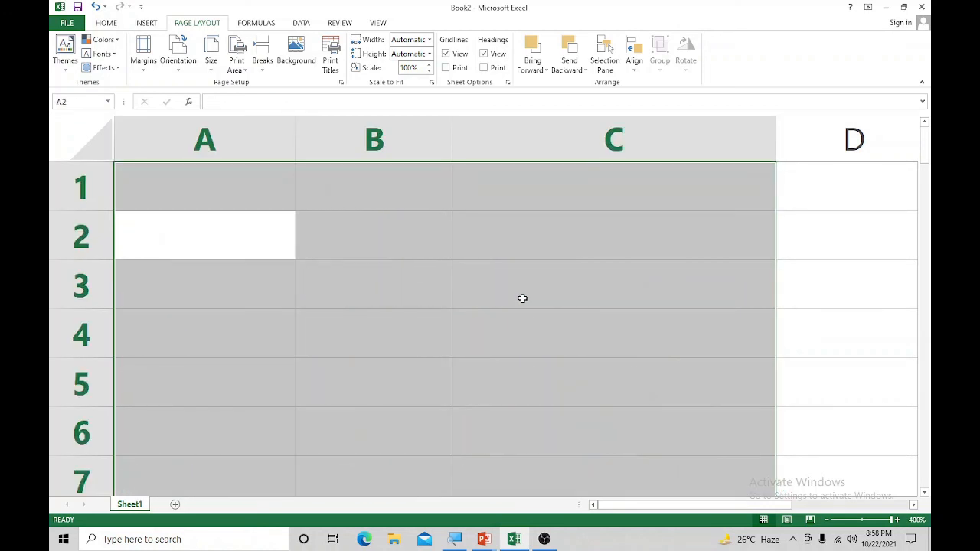
- Enter the numbers 1052, 1524, 14, 25 and 25 in cells A1 to A5
{"action": "left_click", "coordinate": [240, 205]}
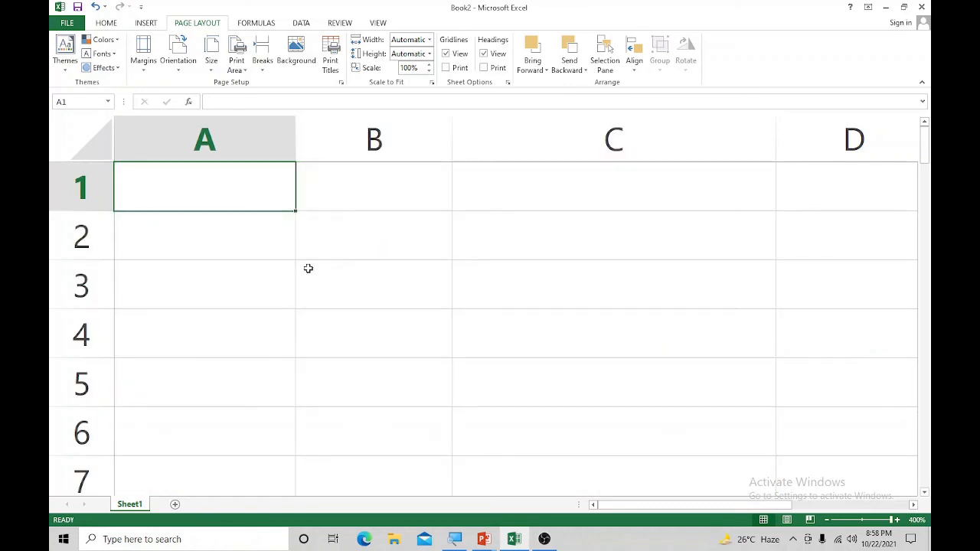
{"action": "type", "text": "1052"}
{"action": "key", "text": "Return"}
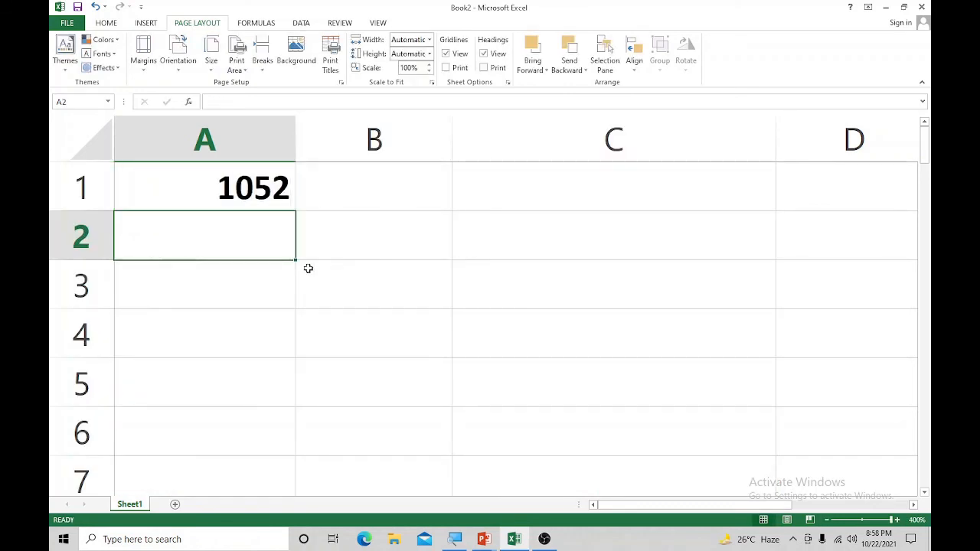
{"action": "key", "text": "Up"}
{"action": "key", "text": "Right"}
{"action": "key", "text": "Left"}
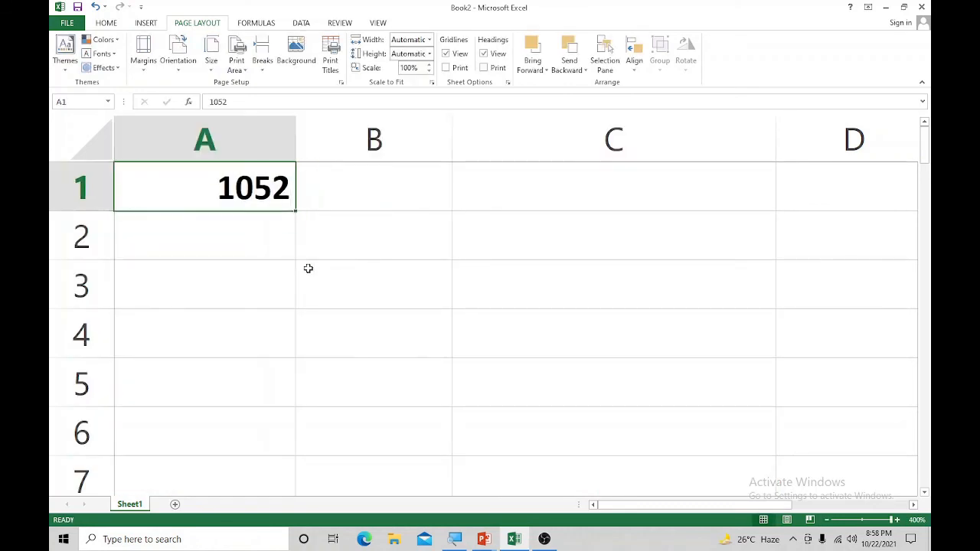
{"action": "left_click", "coordinate": [238, 233]}
{"action": "type", "text": "1524"}
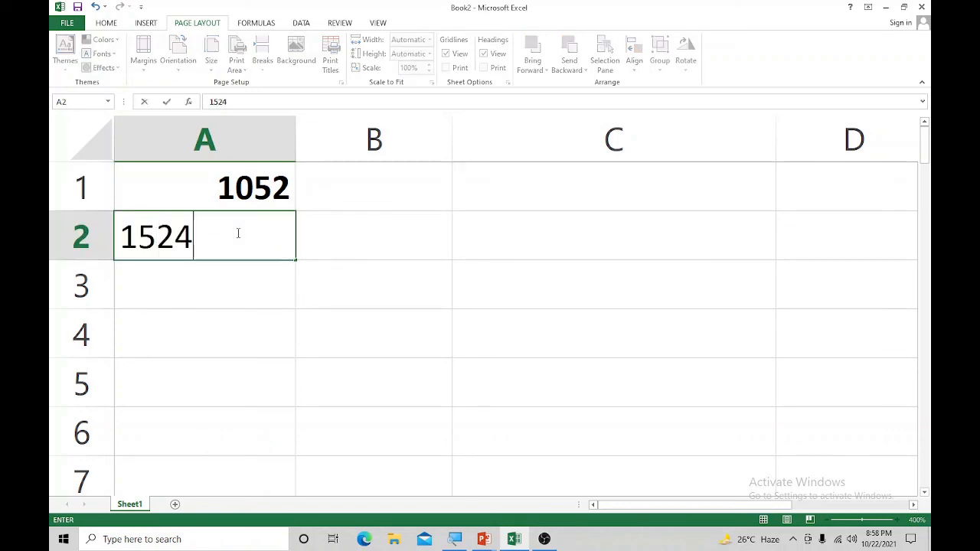
{"action": "key", "text": "Tab"}
{"action": "key", "text": "Return"}
{"action": "type", "text": "14"}
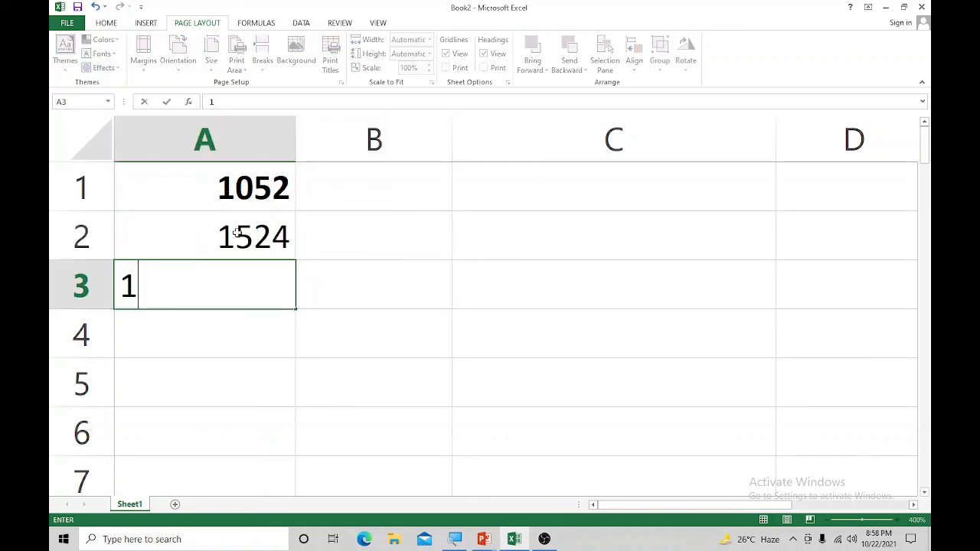
{"action": "key", "text": "Return"}
{"action": "type", "text": "25"}
{"action": "key", "text": "Return"}
{"action": "type", "text": "25"}
{"action": "key", "text": "Return"}
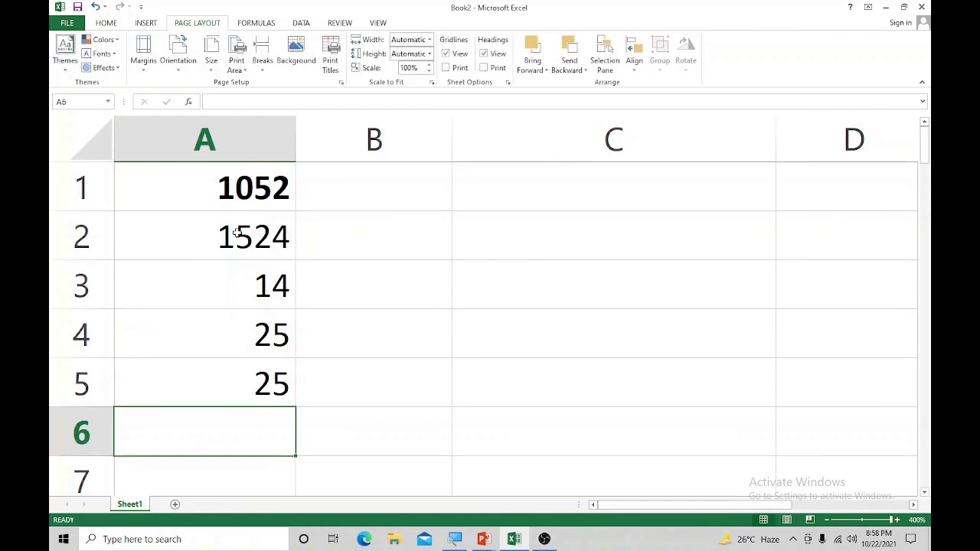
- Enter the formula =A1&" Rs." in B1 and fill it down to B5
{"action": "key", "text": "Right"}
{"action": "key", "text": "Up"}
{"action": "key", "text": "Up"}
{"action": "key", "text": "Right"}
{"action": "key", "text": "Up"}
{"action": "key", "text": "Up"}
{"action": "key", "text": "Up"}
{"action": "key", "text": "Left"}
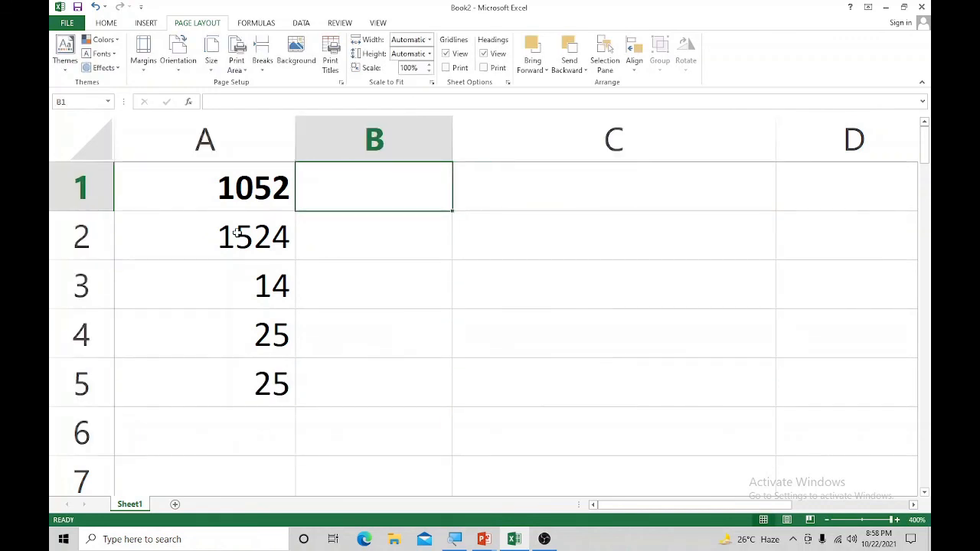
{"action": "type", "text": "="}
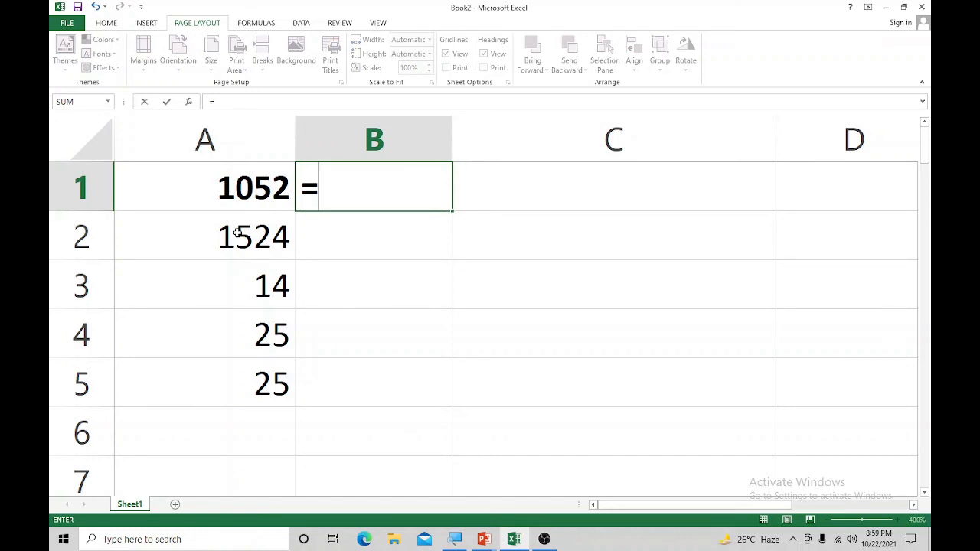
{"action": "left_click", "coordinate": [262, 197]}
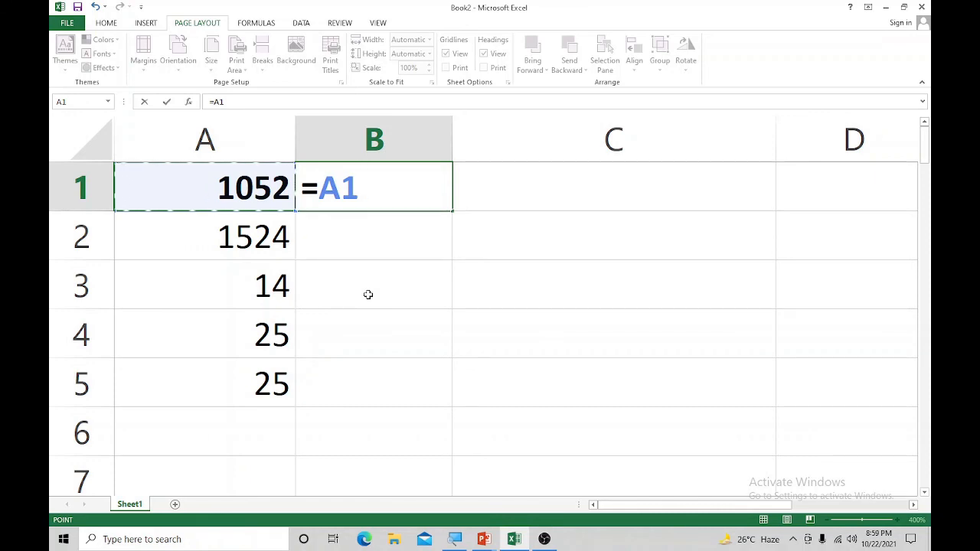
{"action": "type", "text": "&\" R"}
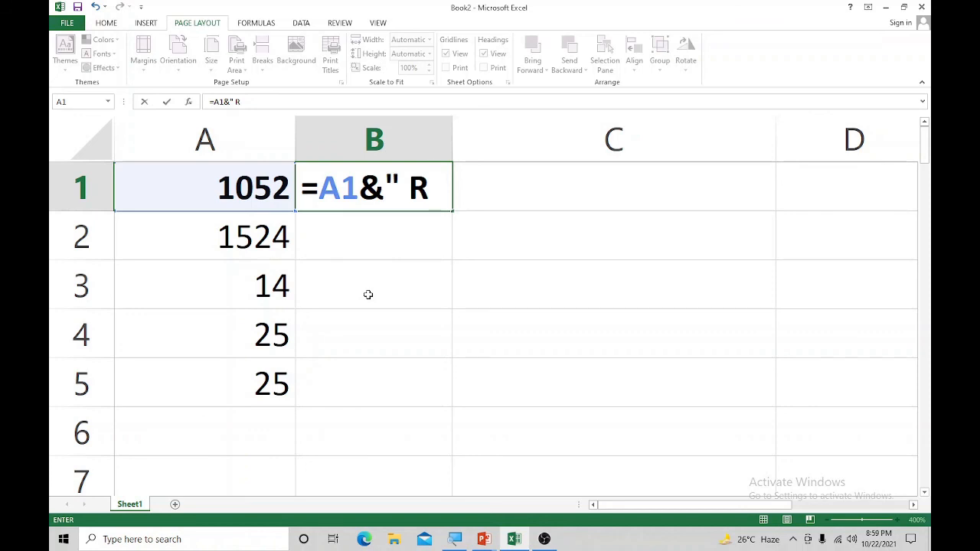
{"action": "type", "text": "s.\""}
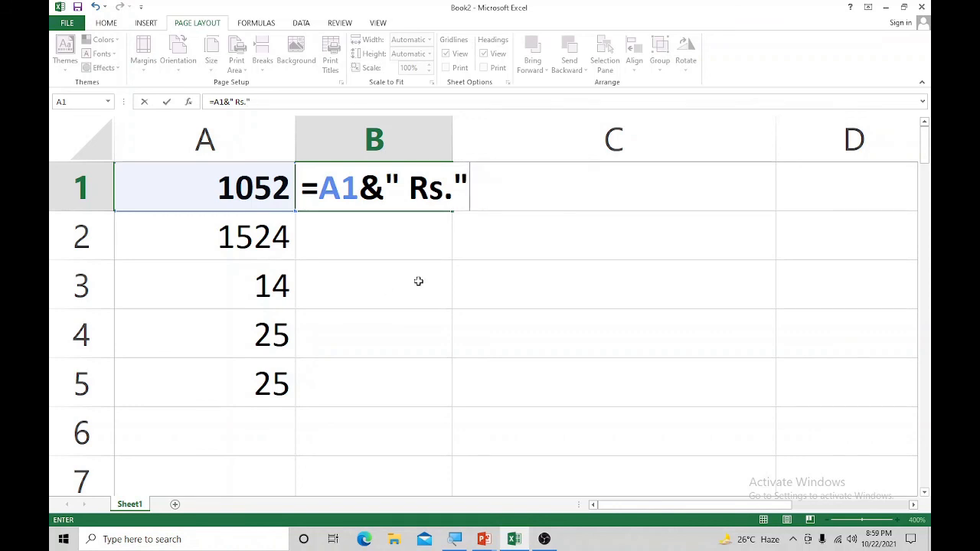
{"action": "key", "text": "Return"}
{"action": "key", "text": "Up"}
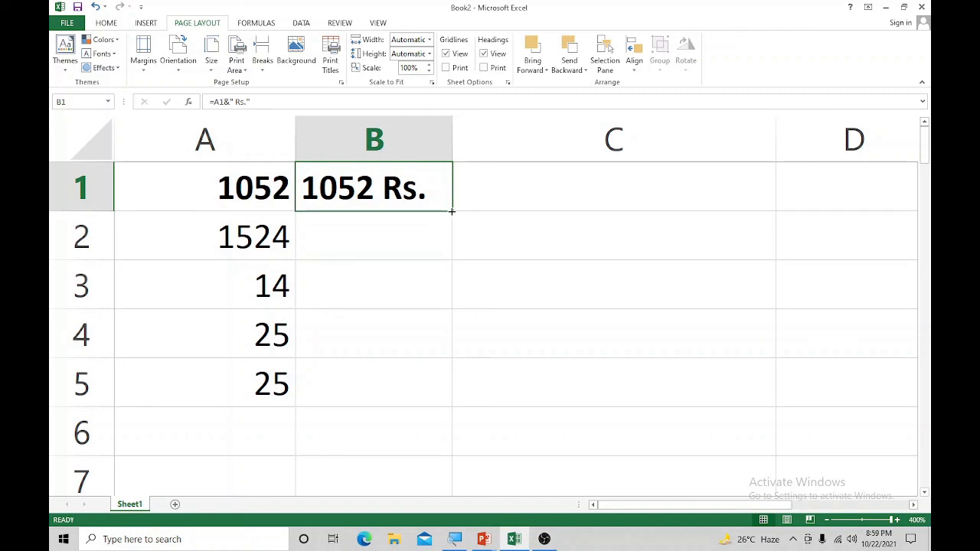
{"action": "double_click", "coordinate": [452, 211]}
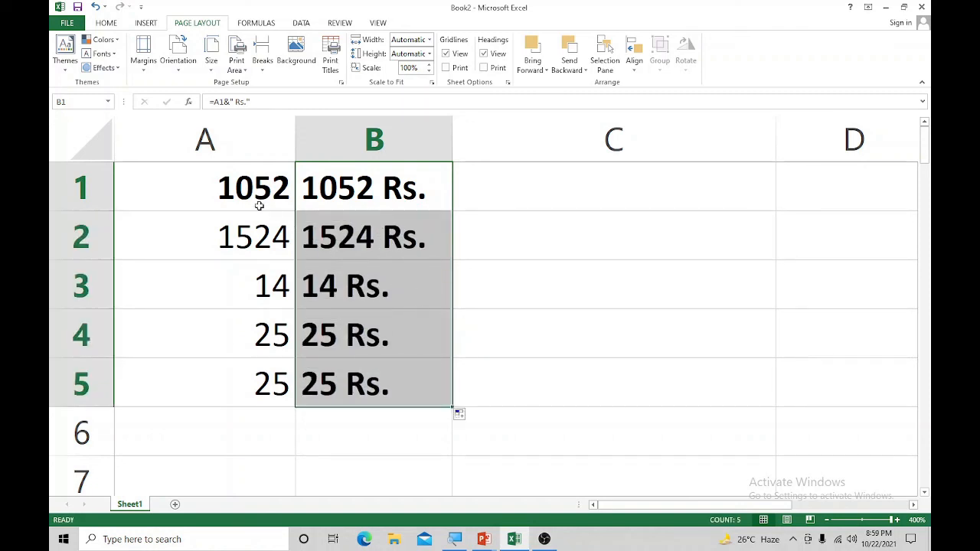
- Enter the formula ="Roll No. "&A1 in C1 and fill it down to C5
{"action": "left_click", "coordinate": [516, 195]}
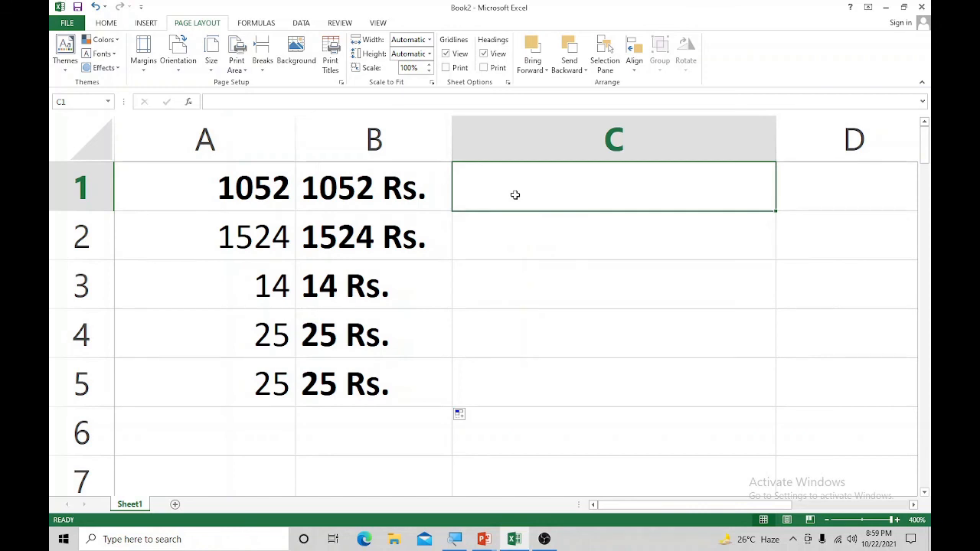
{"action": "type", "text": "=\"Roll No. \"&"}
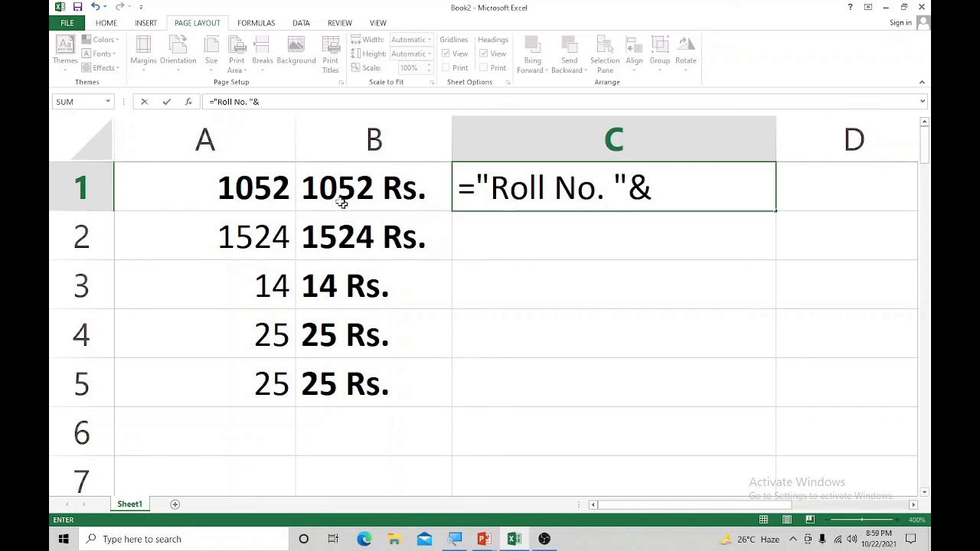
{"action": "left_click", "coordinate": [227, 181]}
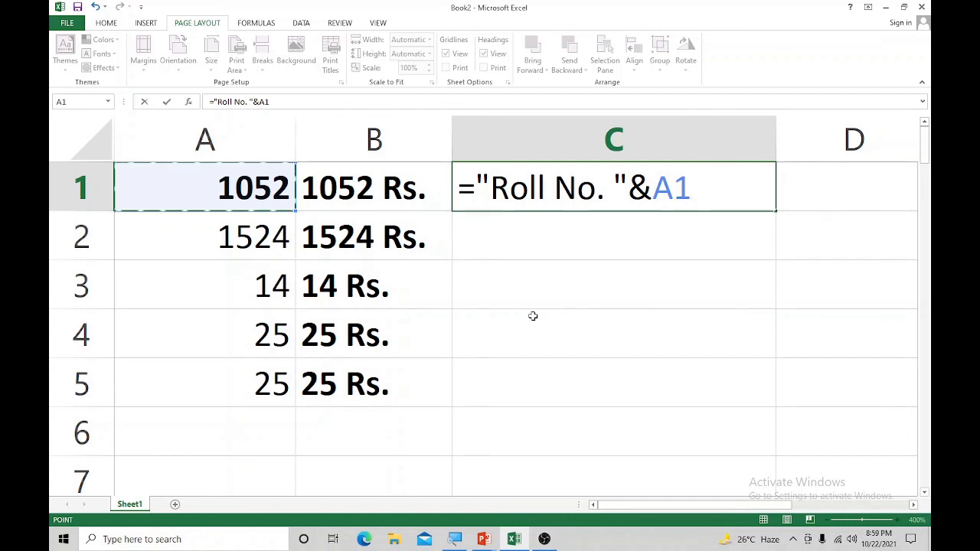
{"action": "key", "text": "ctrl+Return"}
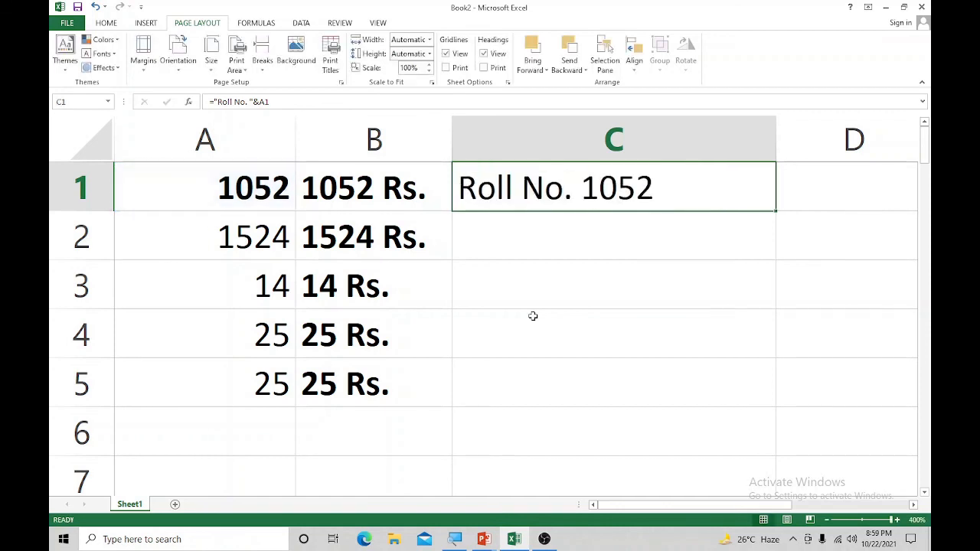
{"action": "double_click", "coordinate": [775, 213]}
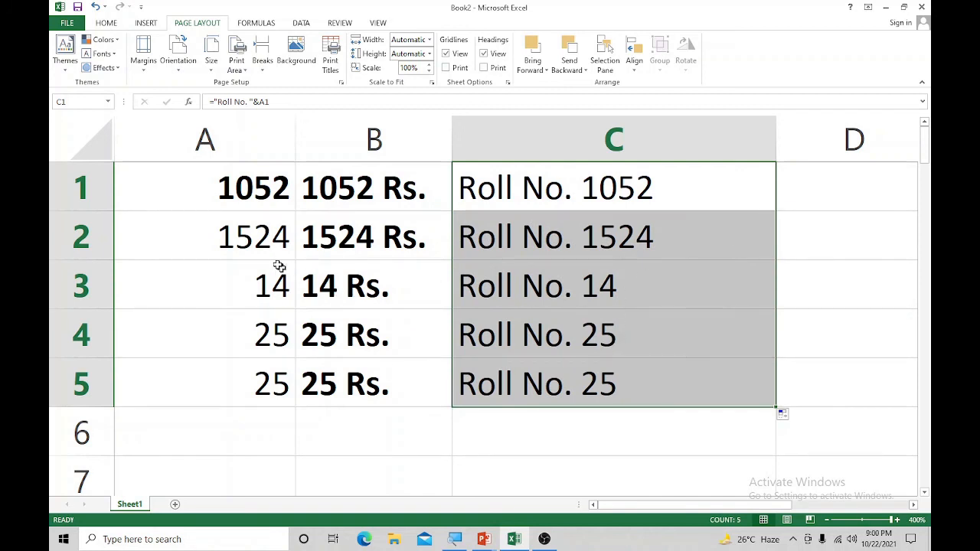
{"action": "left_click_drag", "start_coordinate": [222, 214], "coordinate": [488, 230]}
{"action": "left_click_drag", "start_coordinate": [219, 198], "coordinate": [537, 412]}
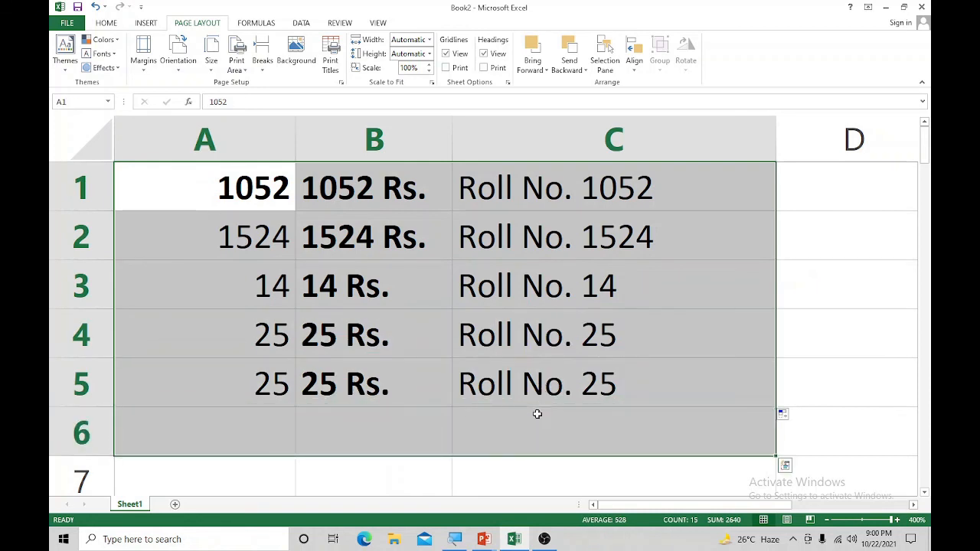
{"action": "left_click", "coordinate": [451, 425]}
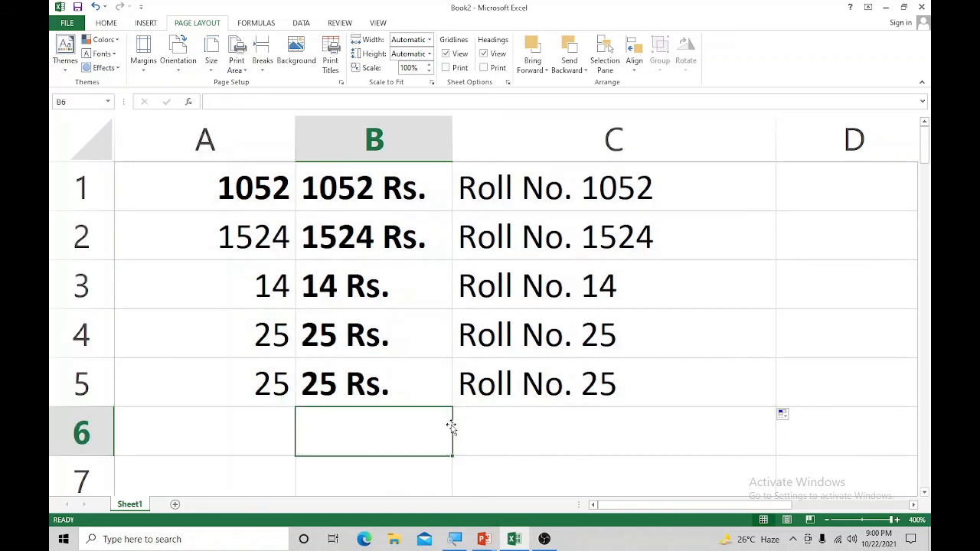